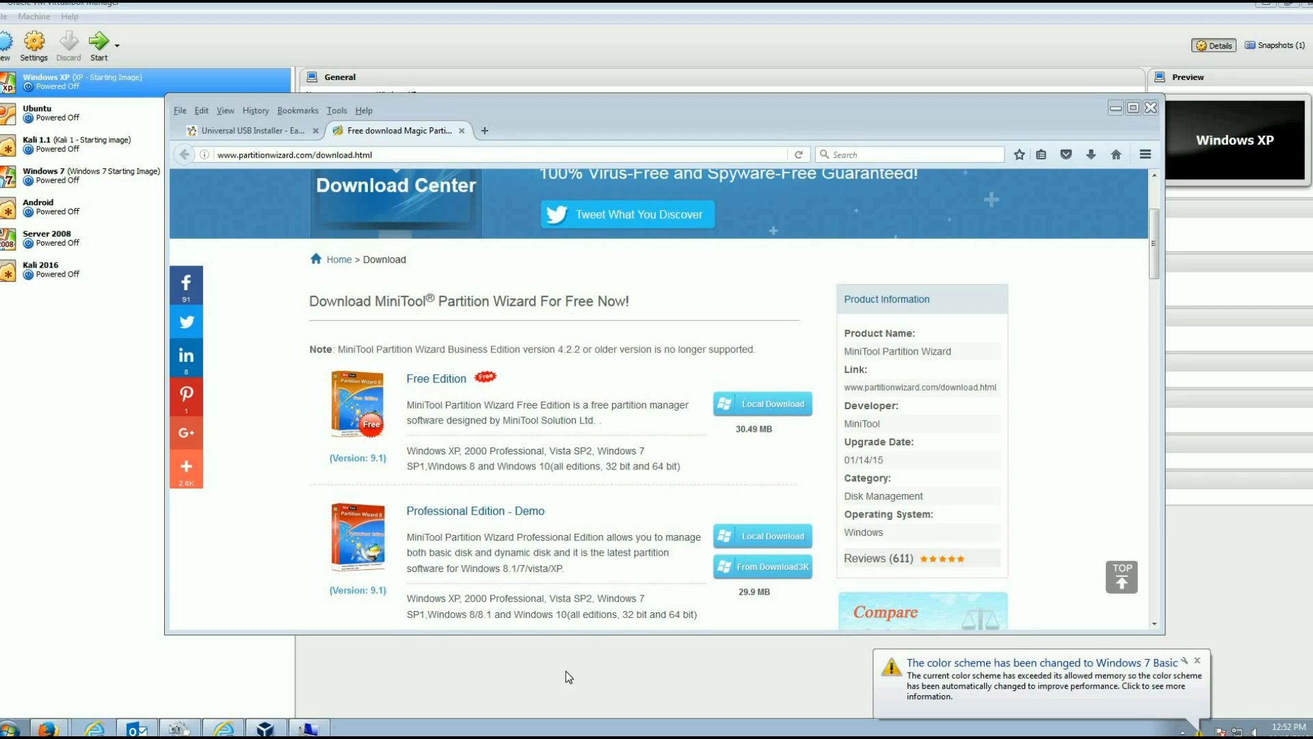
- Review the Universal USB Installer page down to its 1.9.6.8 download section, and return to the MiniTool Partition Wizard download page
{"action": "left_click", "coordinate": [268, 133]}
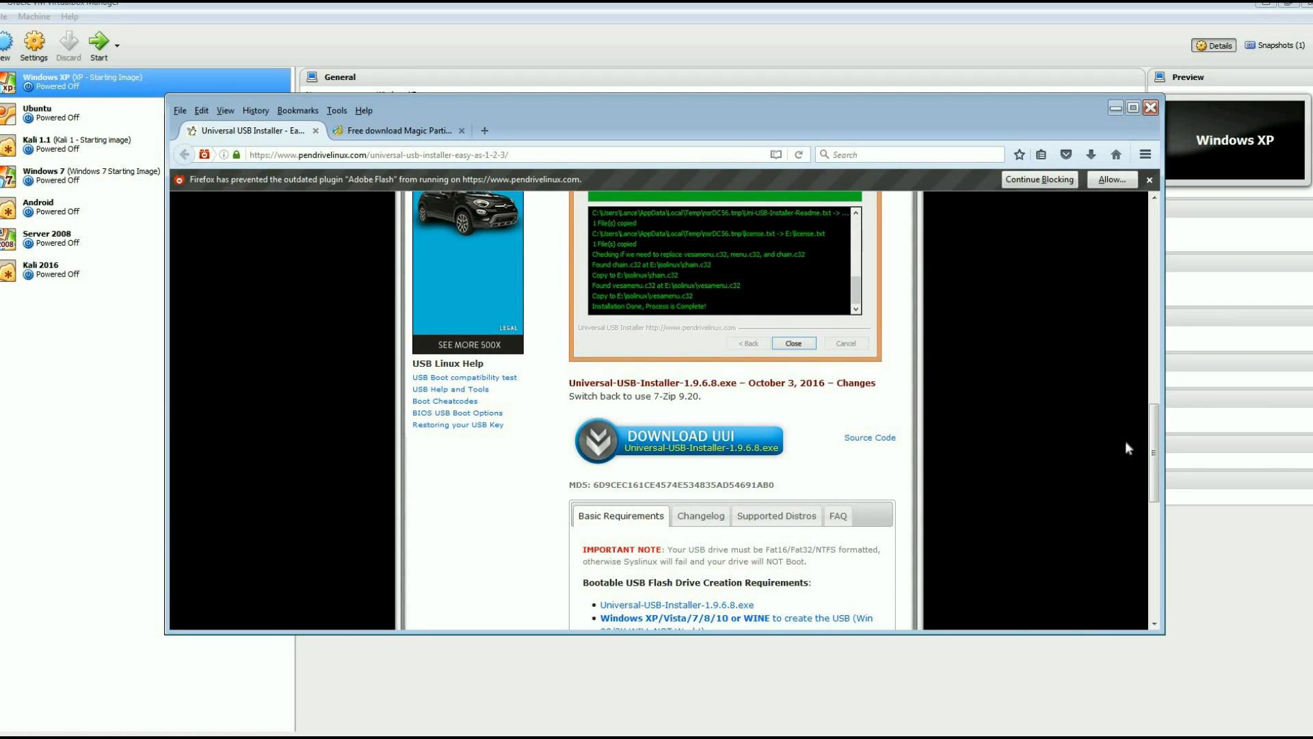
{"action": "left_click_drag", "start_coordinate": [1155, 450], "coordinate": [1155, 233]}
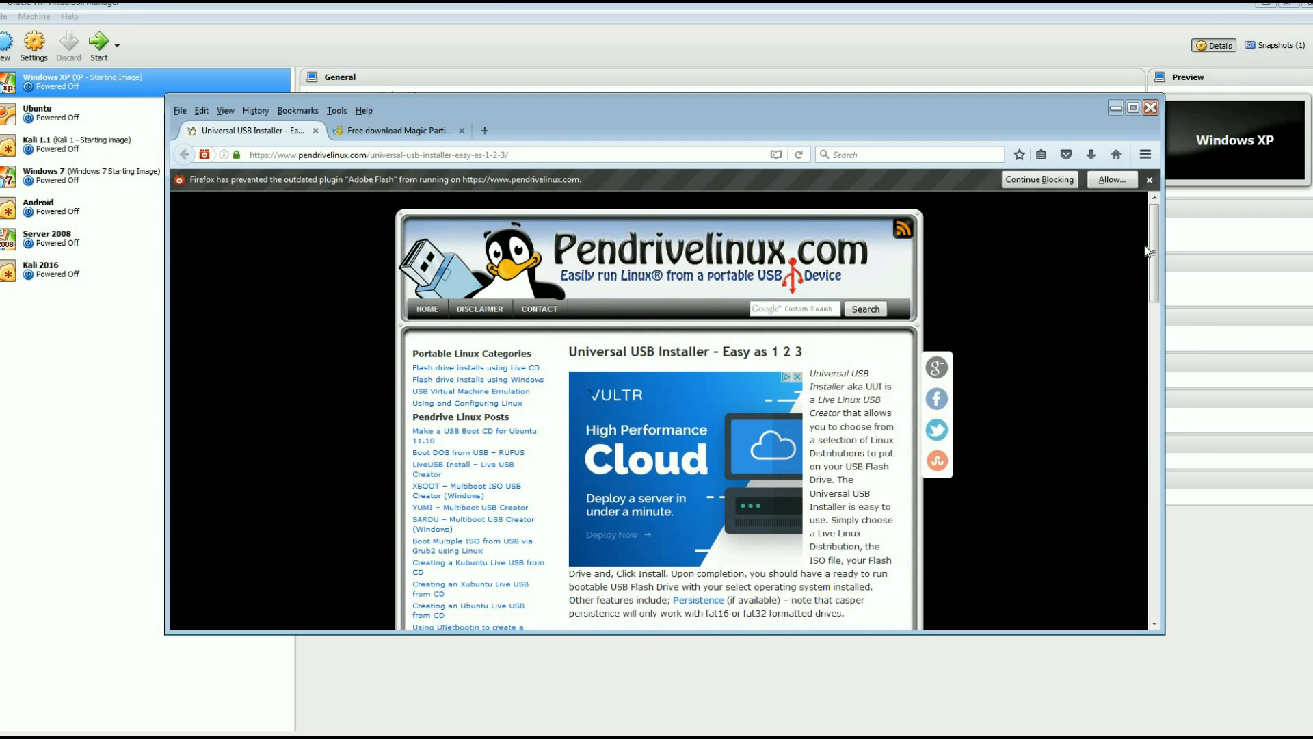
{"action": "left_click_drag", "start_coordinate": [1155, 243], "coordinate": [1154, 469]}
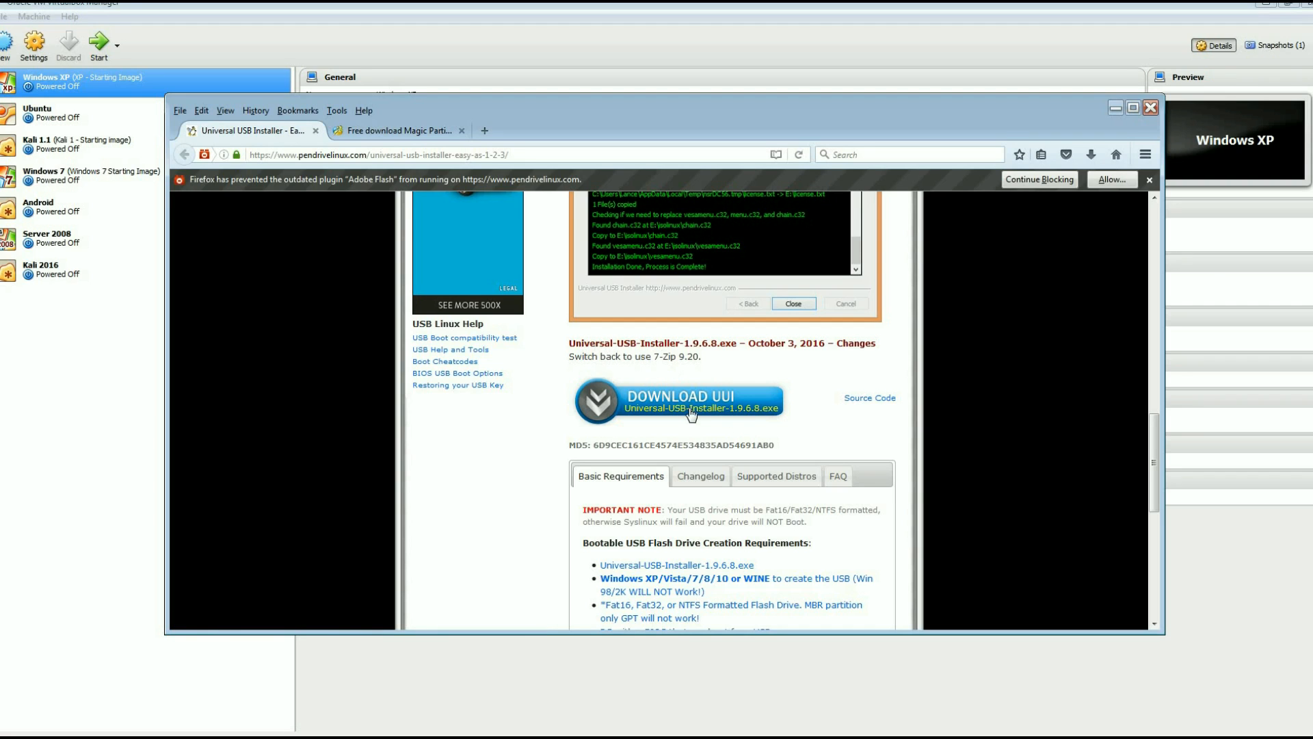
{"action": "left_click", "coordinate": [412, 129]}
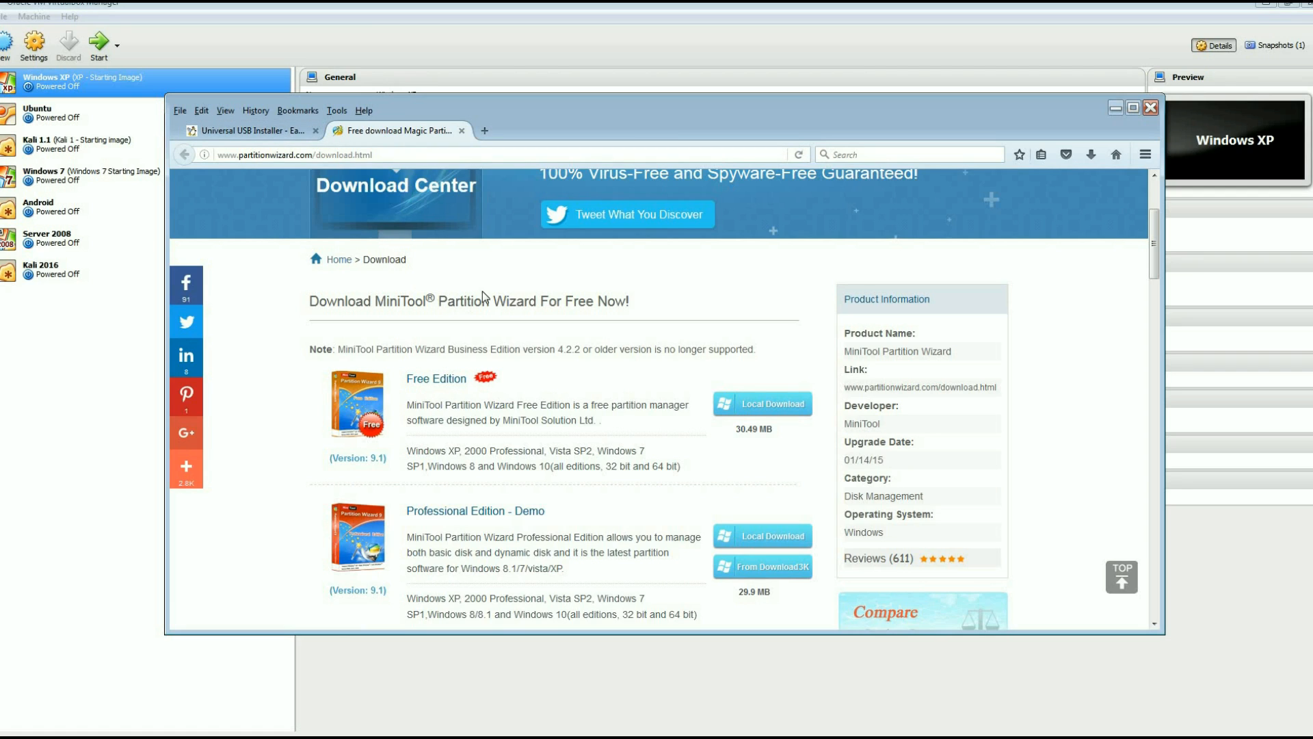
- Try to open ww.kali.org in a new browser tab
{"action": "left_click", "coordinate": [490, 132]}
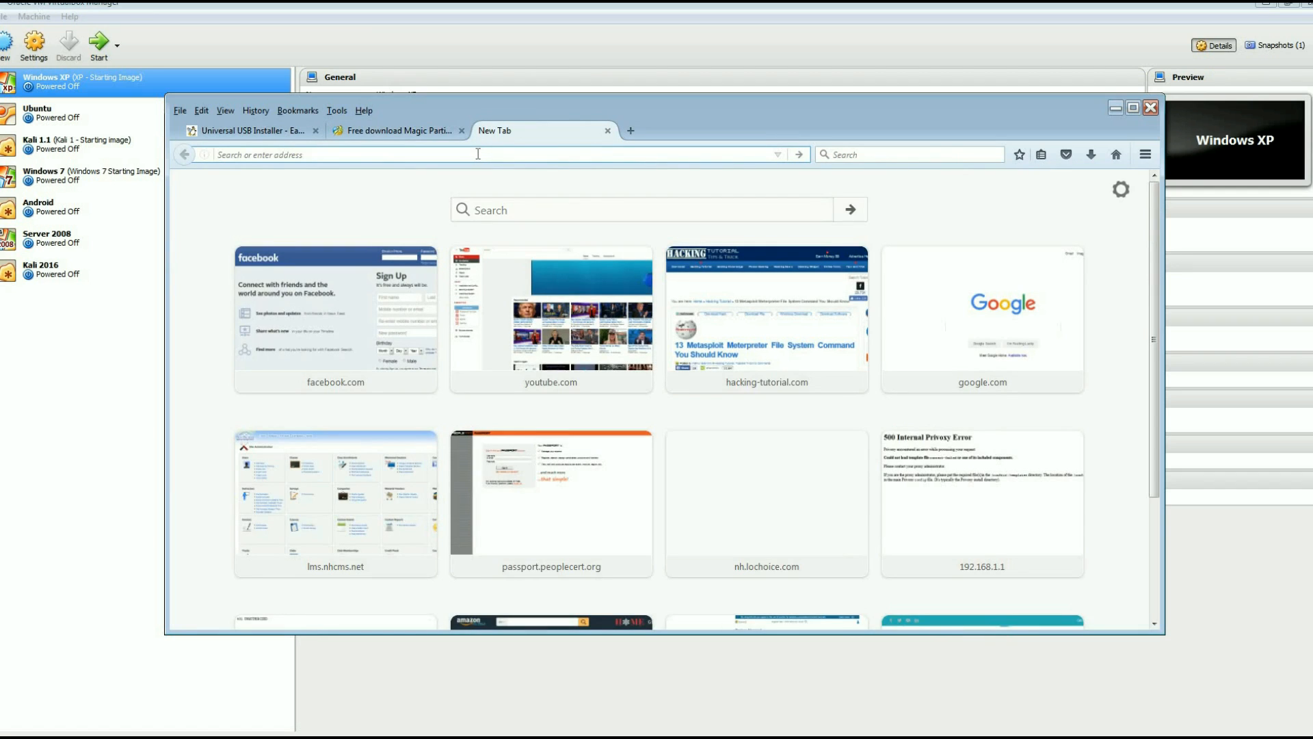
{"action": "type", "text": "ww"}
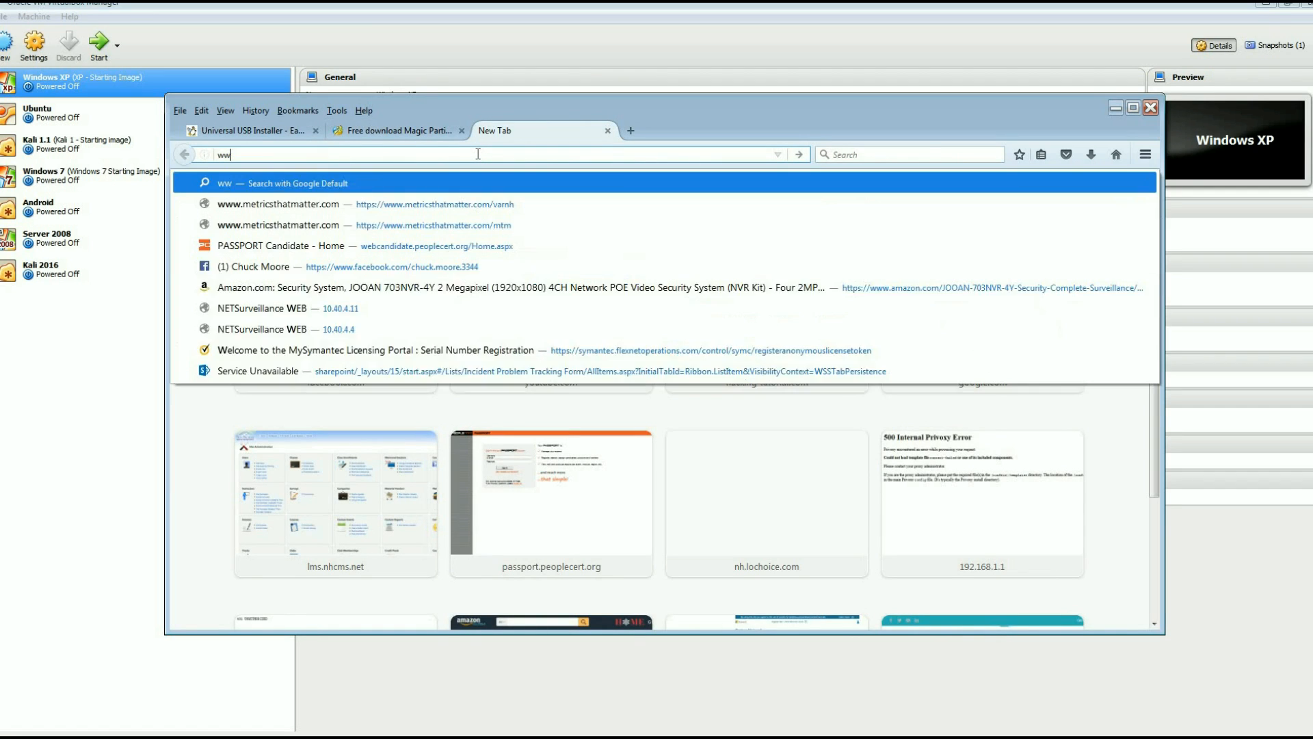
{"action": "type", "text": ".kali.org"}
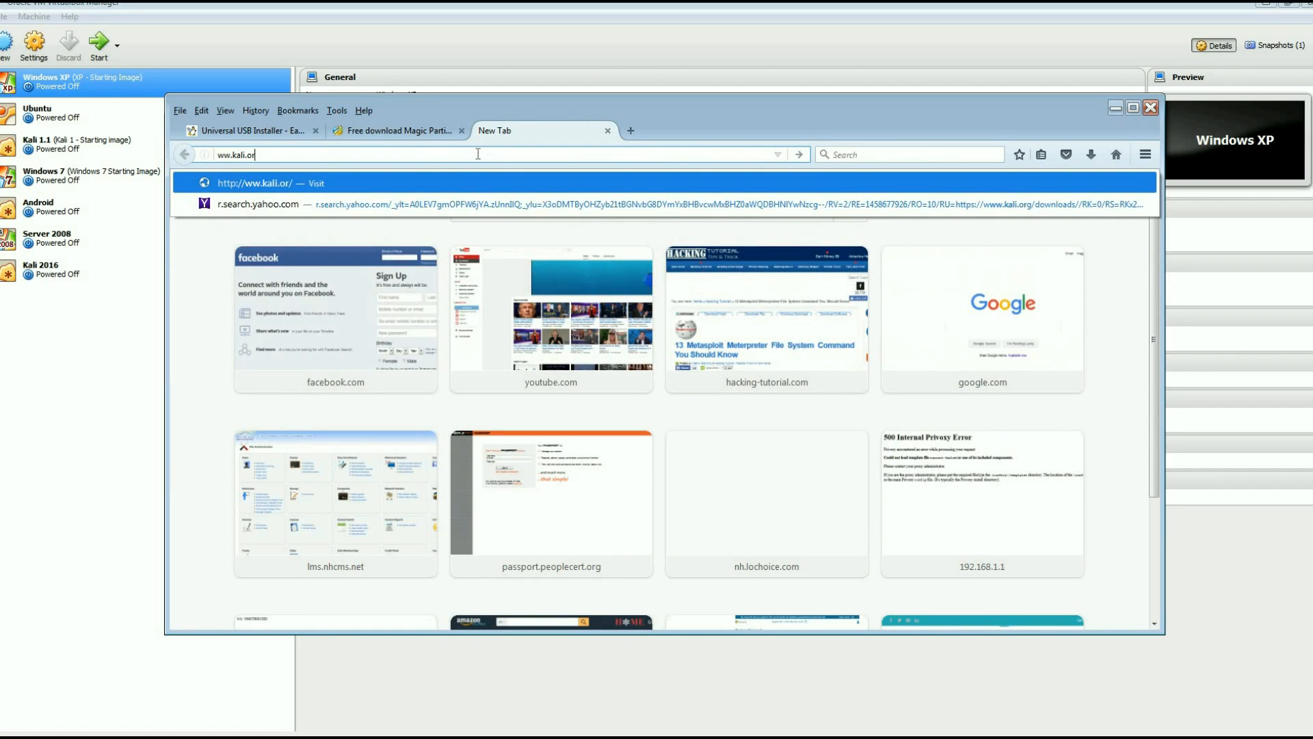
{"action": "key", "text": "Return"}
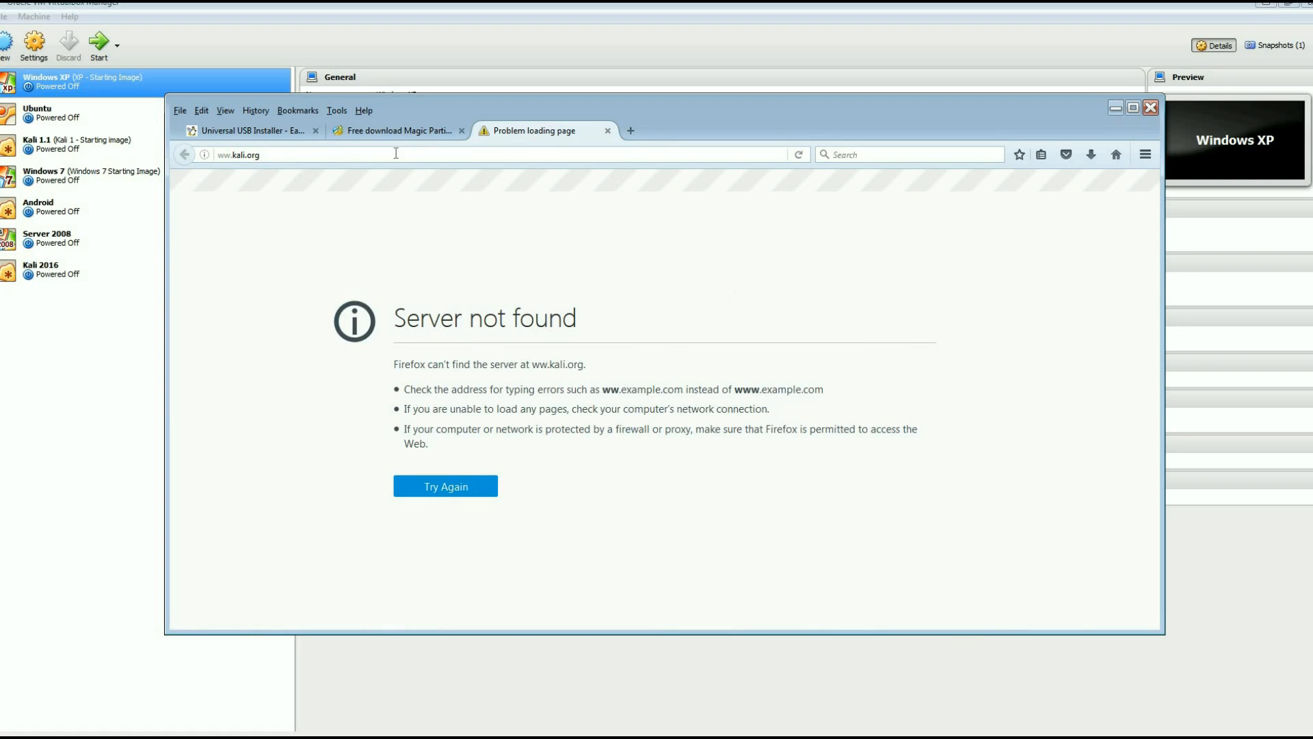
{"action": "left_click", "coordinate": [331, 155]}
{"action": "type", "text": "ww"}
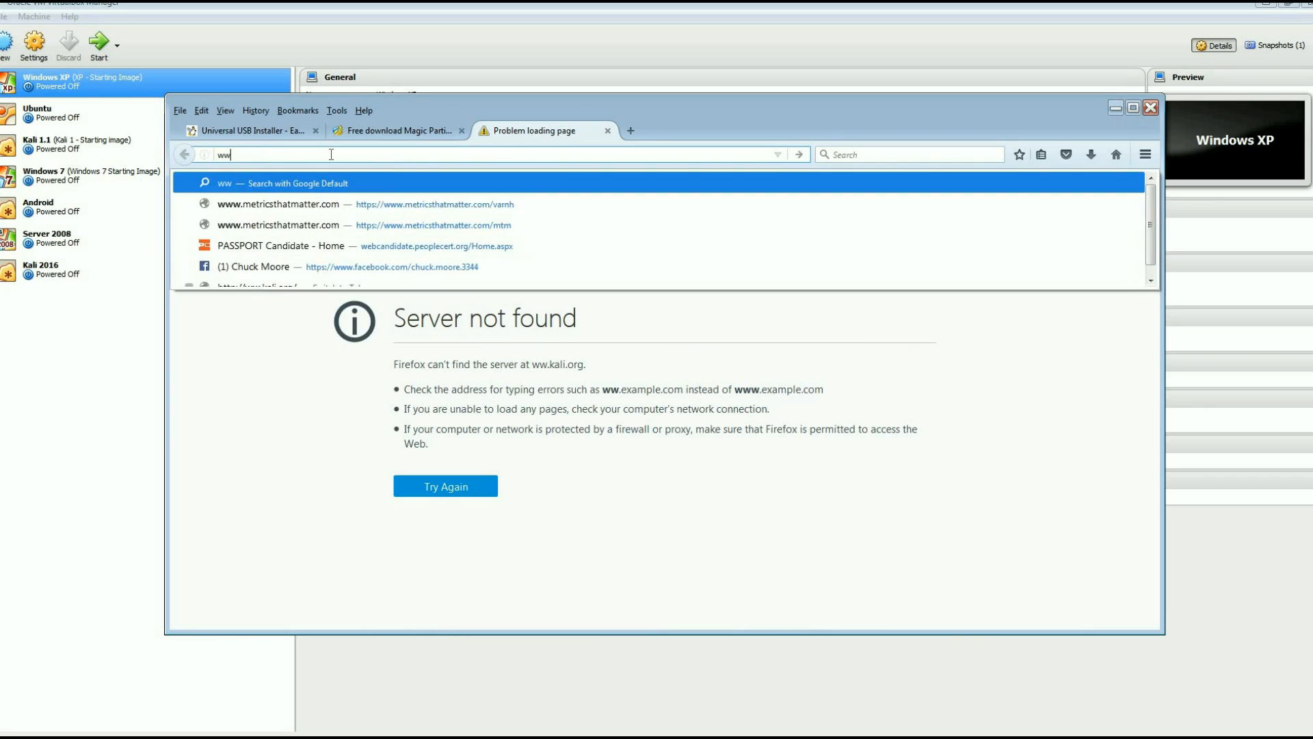
{"action": "type", "text": "w.kali.org/"}
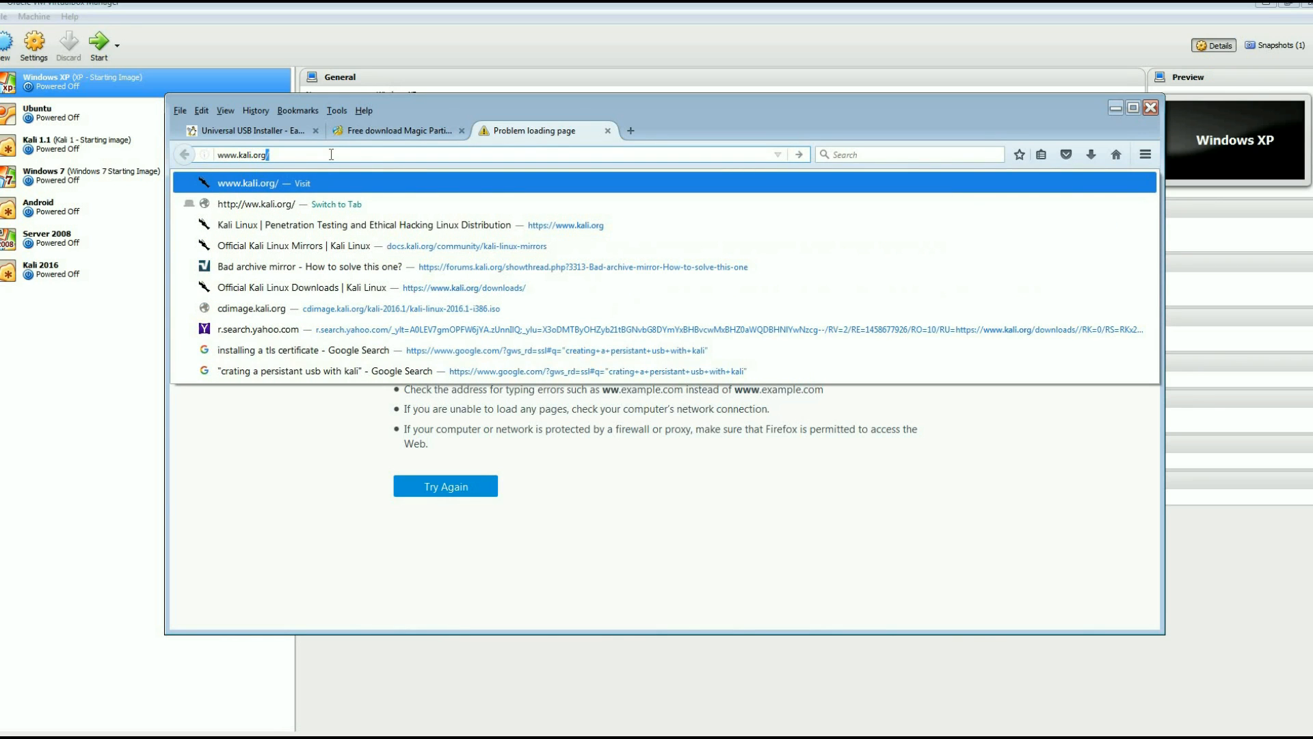
{"action": "key", "text": "Return"}
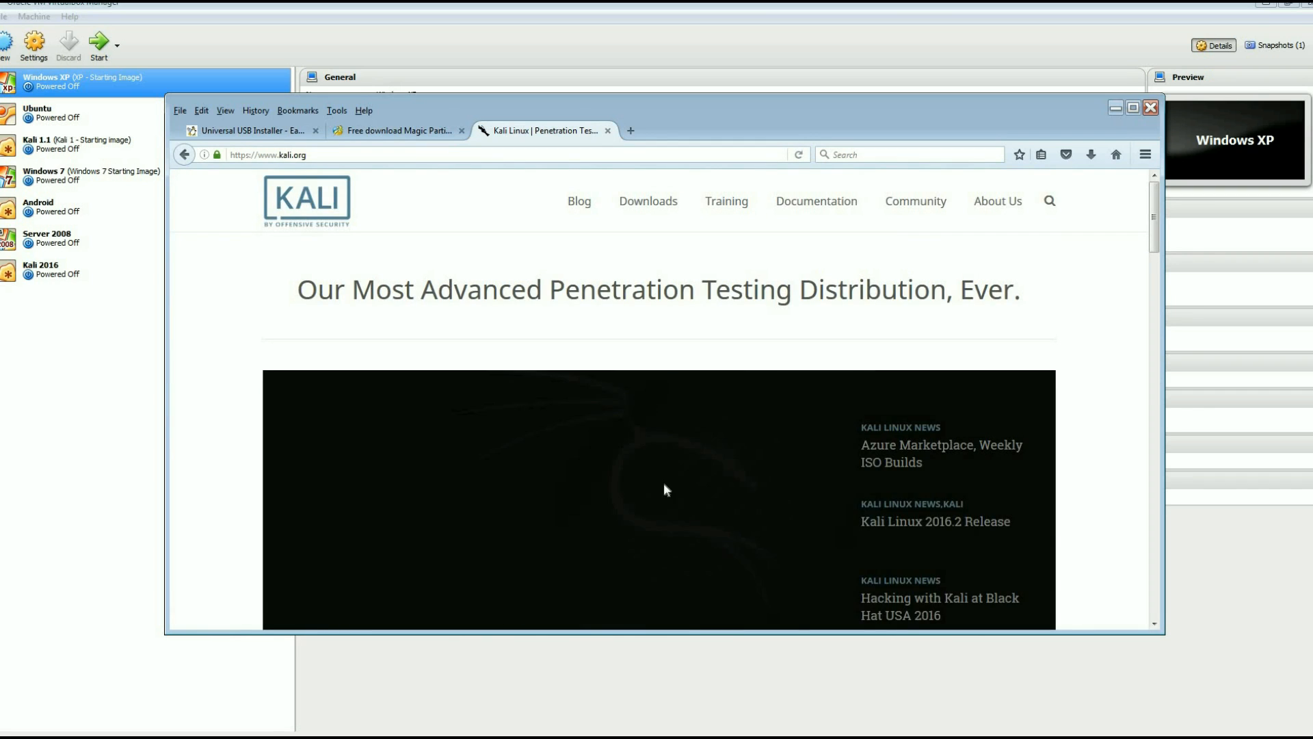
- Open the Download Kali Linux page and bring its table of image downloads into view
{"action": "scroll", "coordinate": [664, 488], "scroll_direction": "down", "scroll_amount": 6}
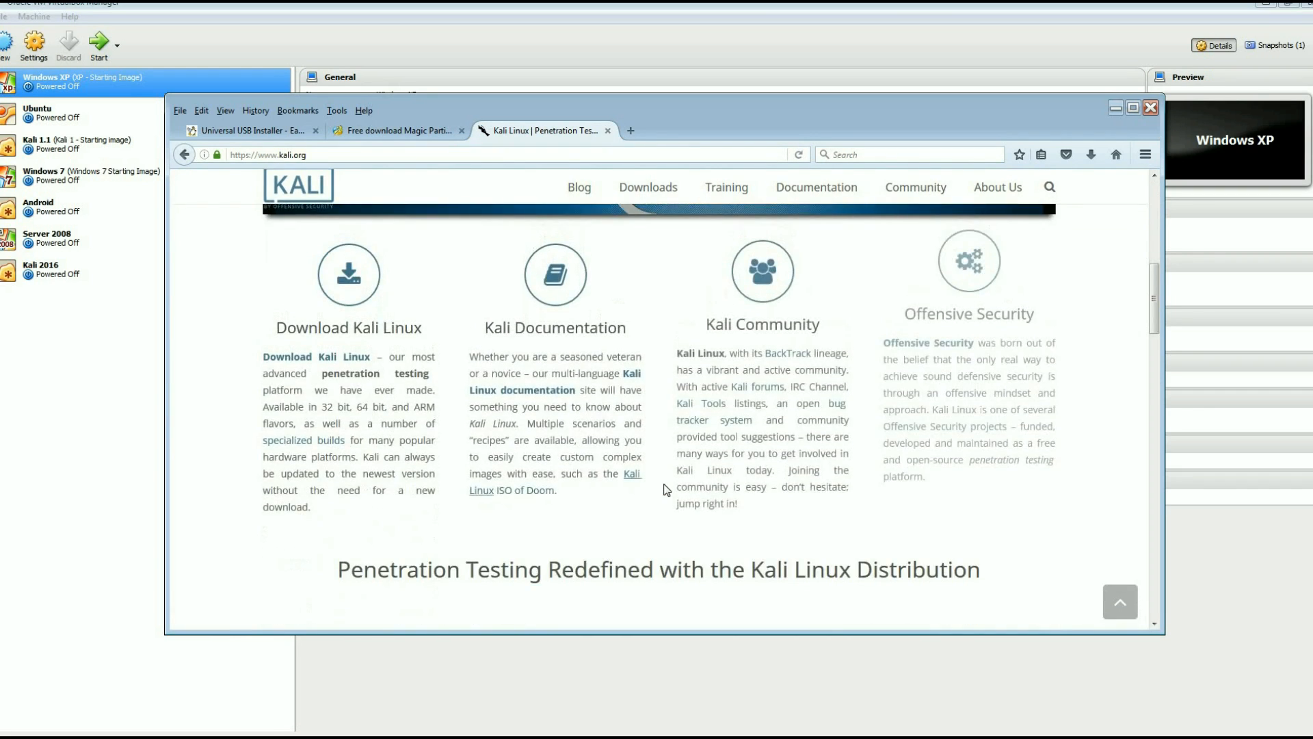
{"action": "scroll", "coordinate": [661, 465], "scroll_direction": "up", "scroll_amount": 6}
{"action": "mouse_move", "coordinate": [648, 190]}
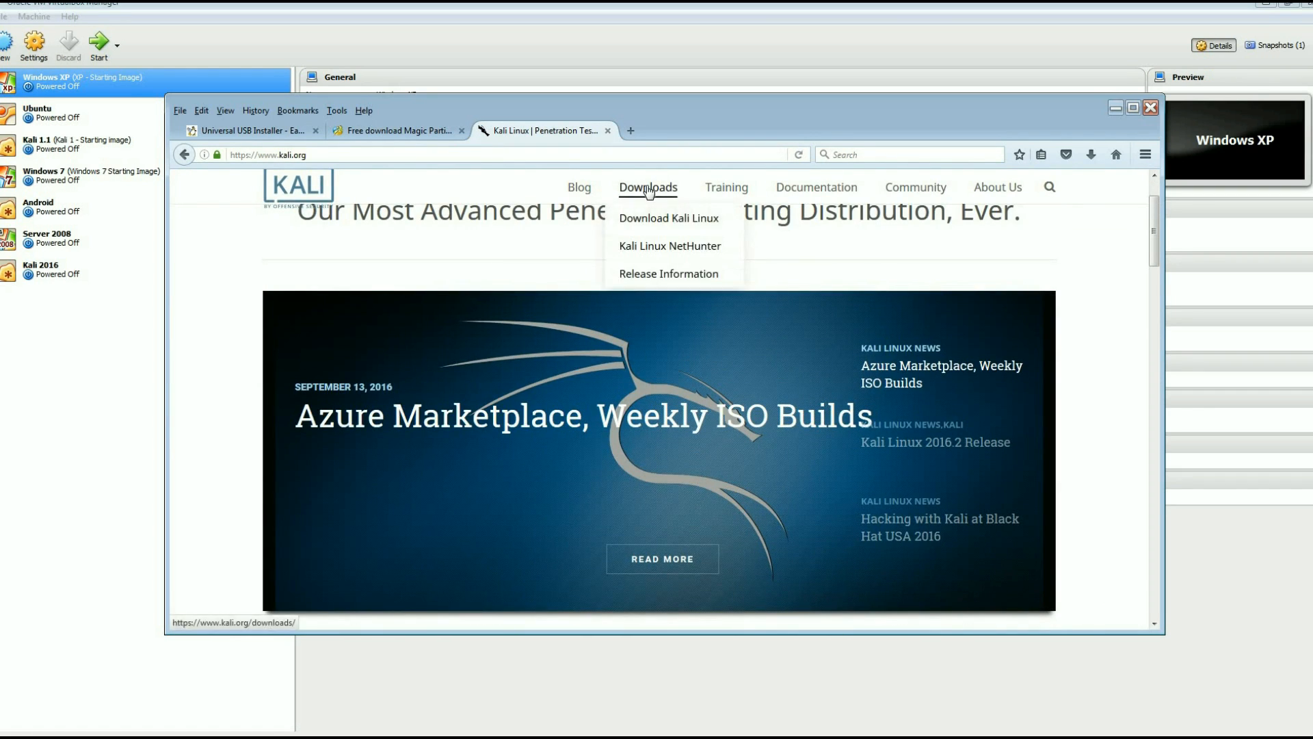
{"action": "left_click", "coordinate": [650, 217]}
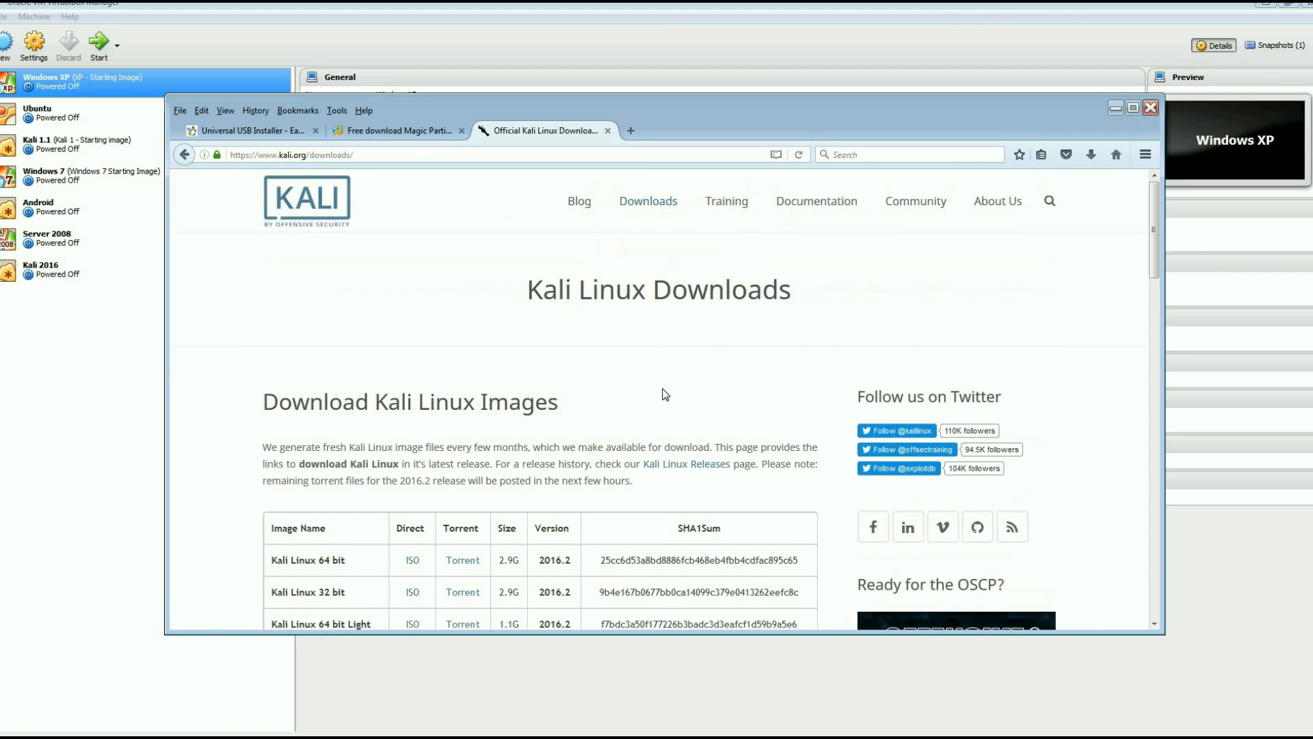
{"action": "scroll", "coordinate": [663, 396], "scroll_direction": "down", "scroll_amount": 3}
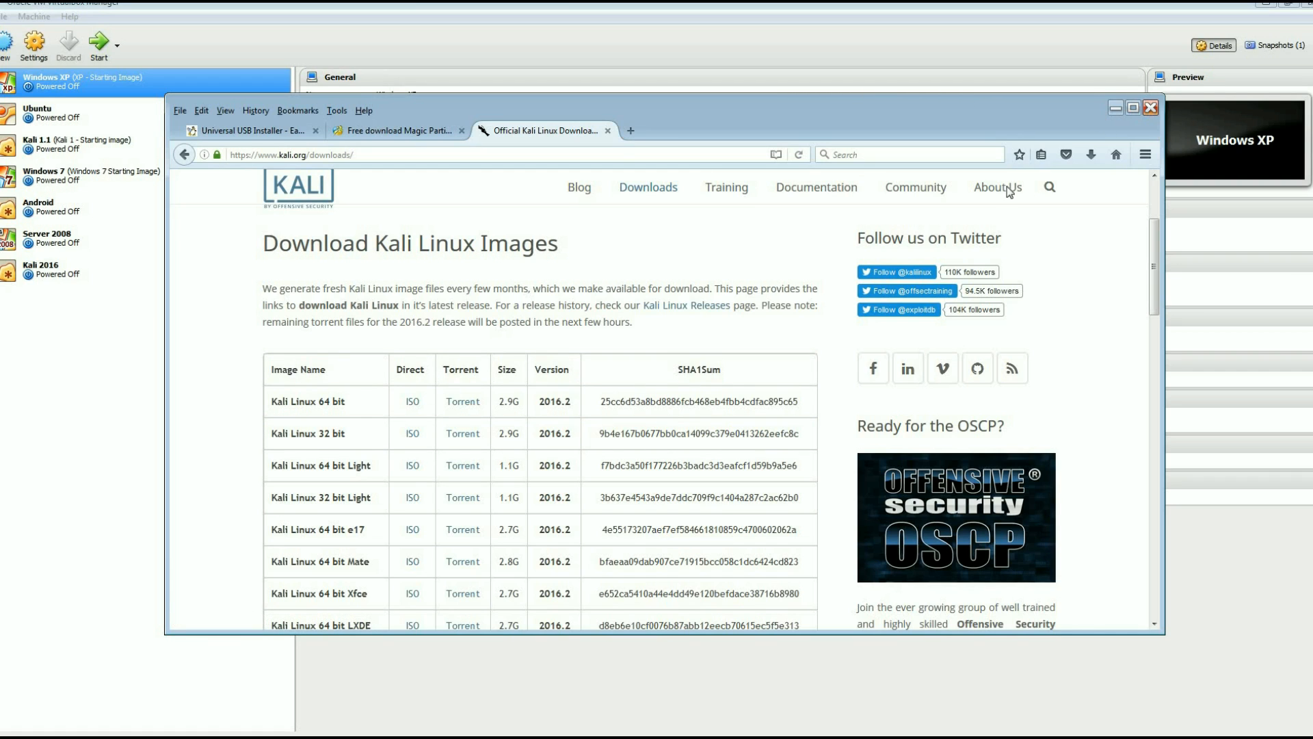
- Close the browser with all its tabs and minimize the VirtualBox Manager to reveal the desktop
{"action": "left_click", "coordinate": [1152, 107]}
{"action": "left_click", "coordinate": [646, 395]}
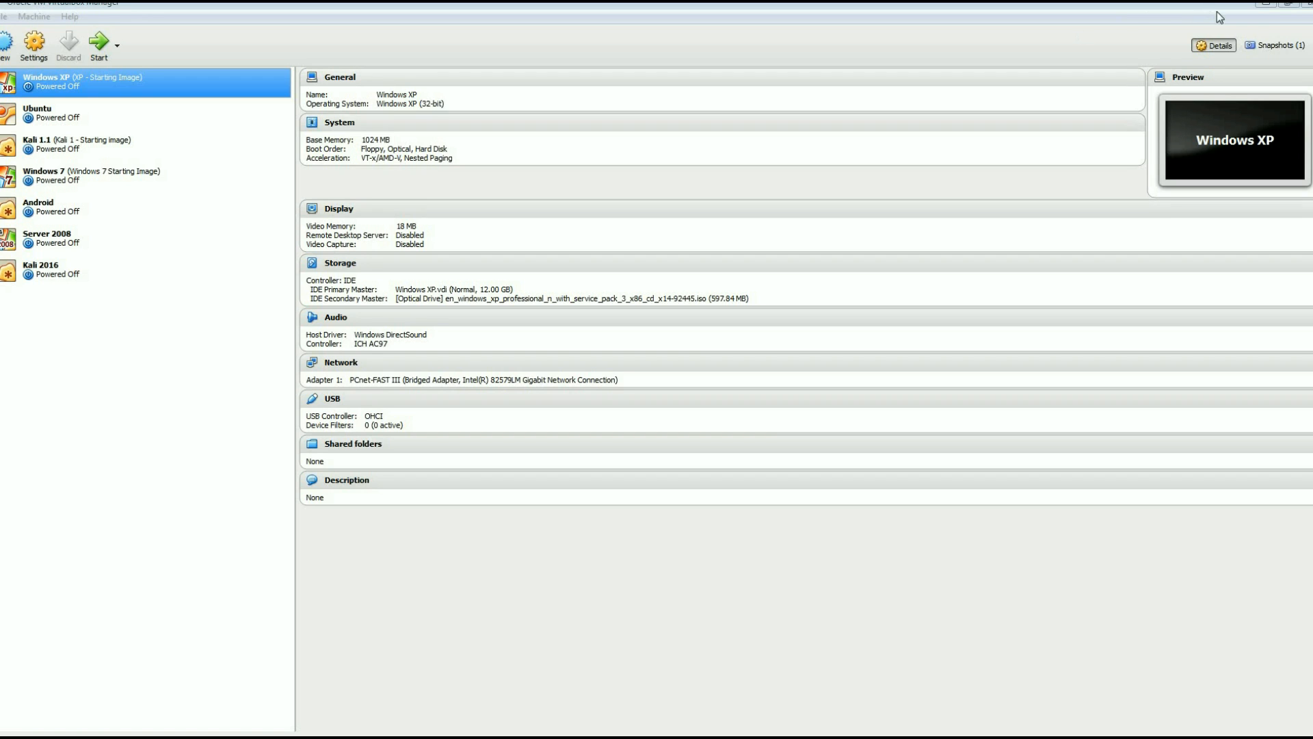
{"action": "left_click", "coordinate": [1266, 5]}
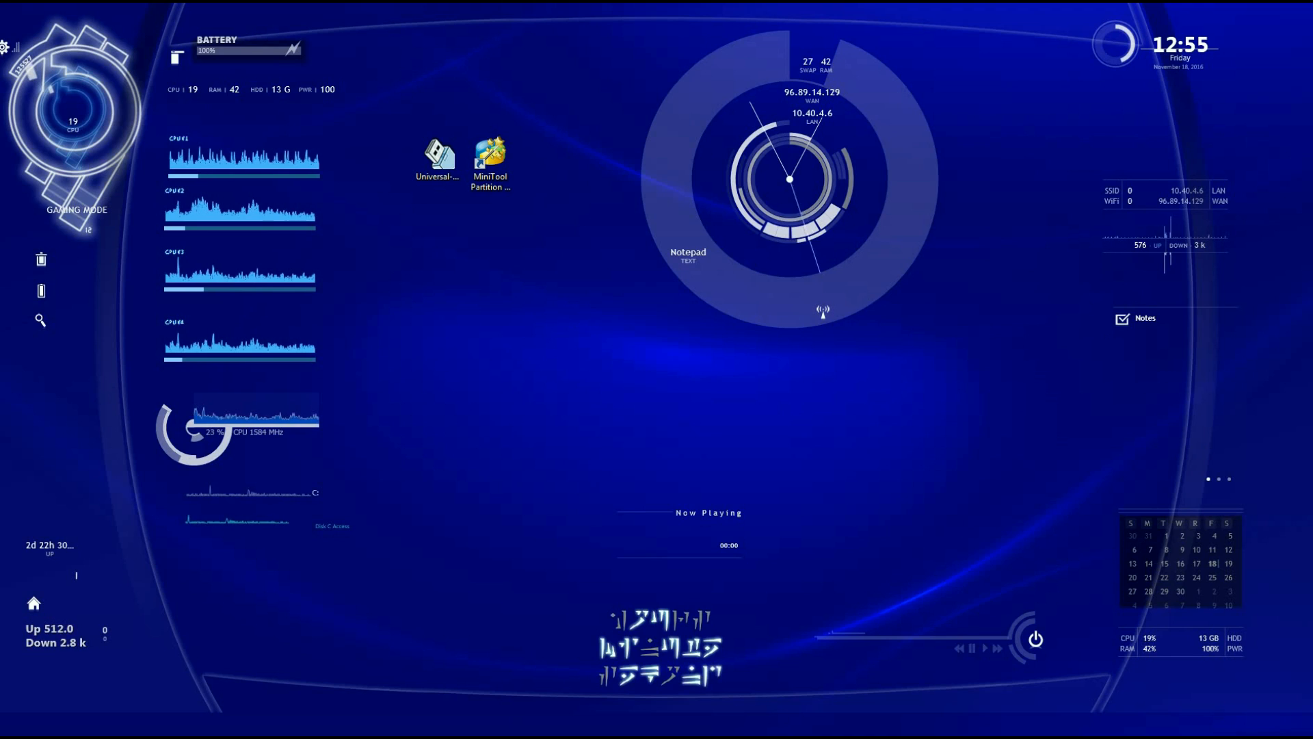
- Bring the Computer window onto this screen to check the MYUSB (E:) removable drive, and close the window
{"action": "left_click_drag", "start_coordinate": [1312, 236], "coordinate": [527, 248]}
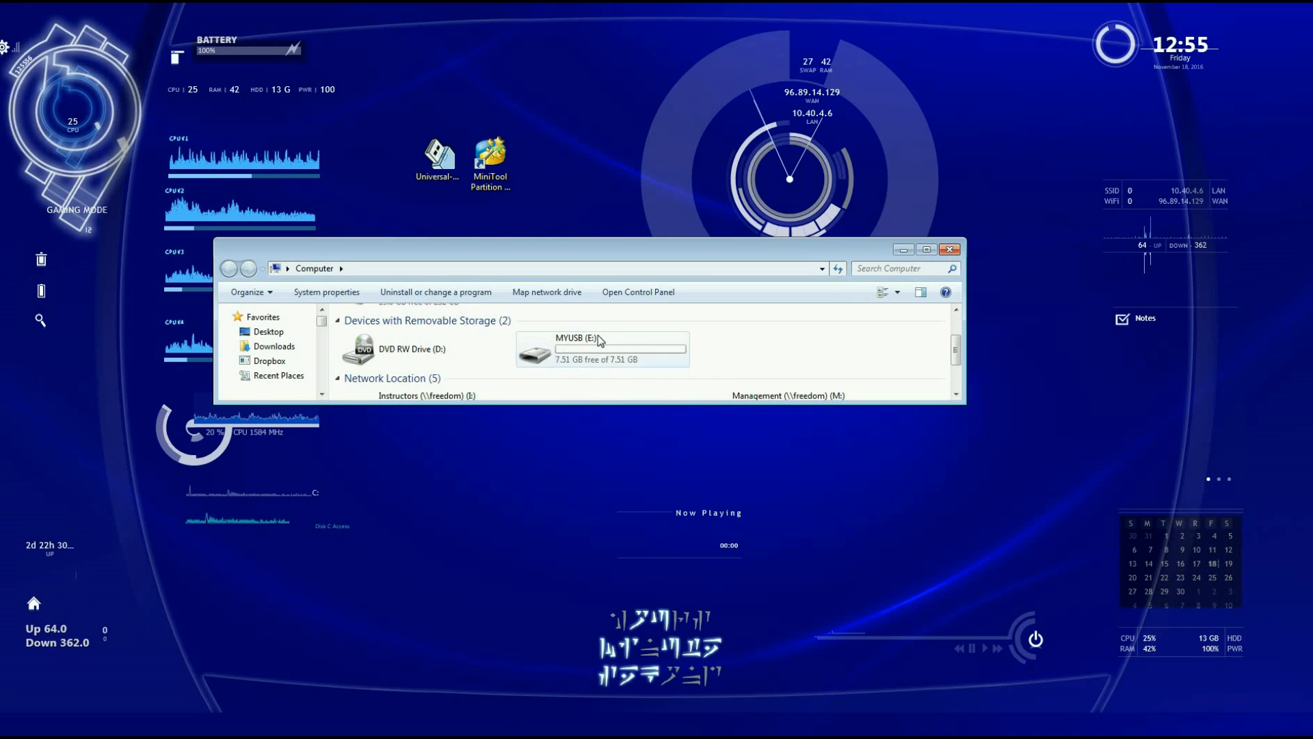
{"action": "left_click", "coordinate": [950, 251]}
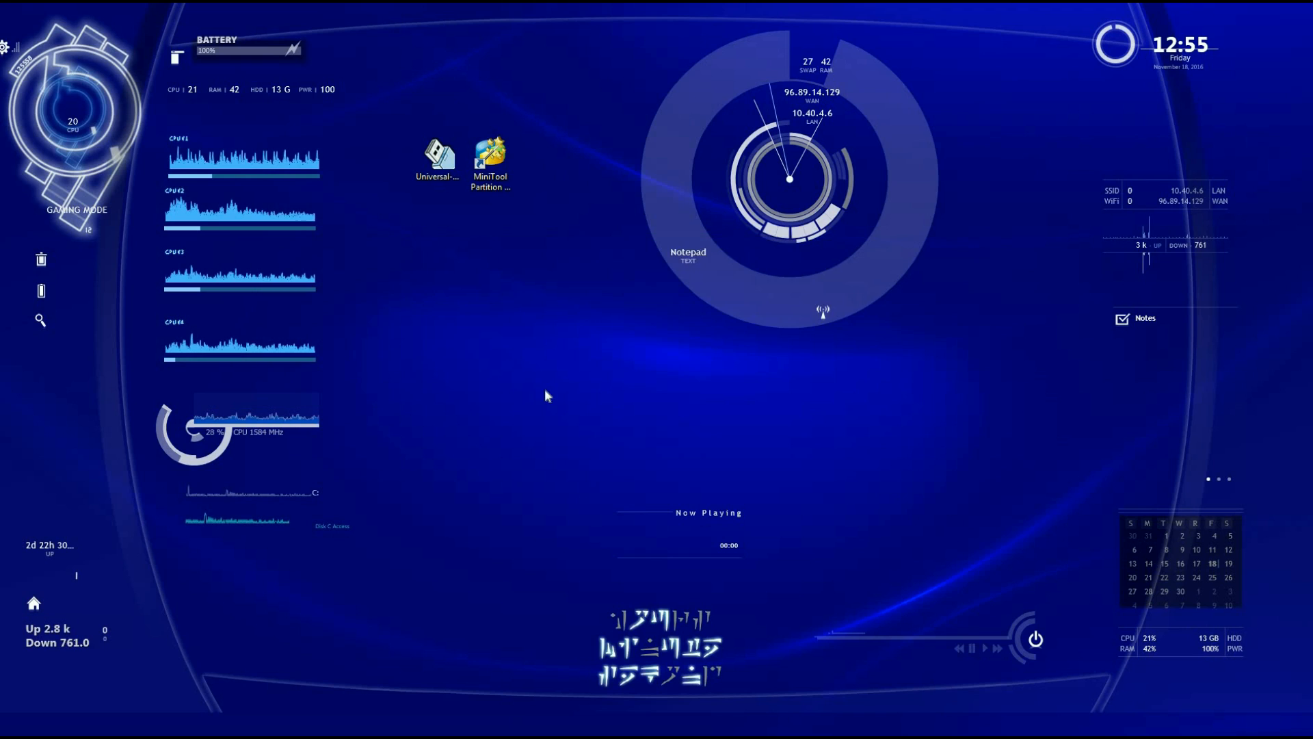
- Launch Universal USB Installer with its license agreement accepted, and select Kali Linux as the distribution
{"action": "double_click", "coordinate": [439, 156]}
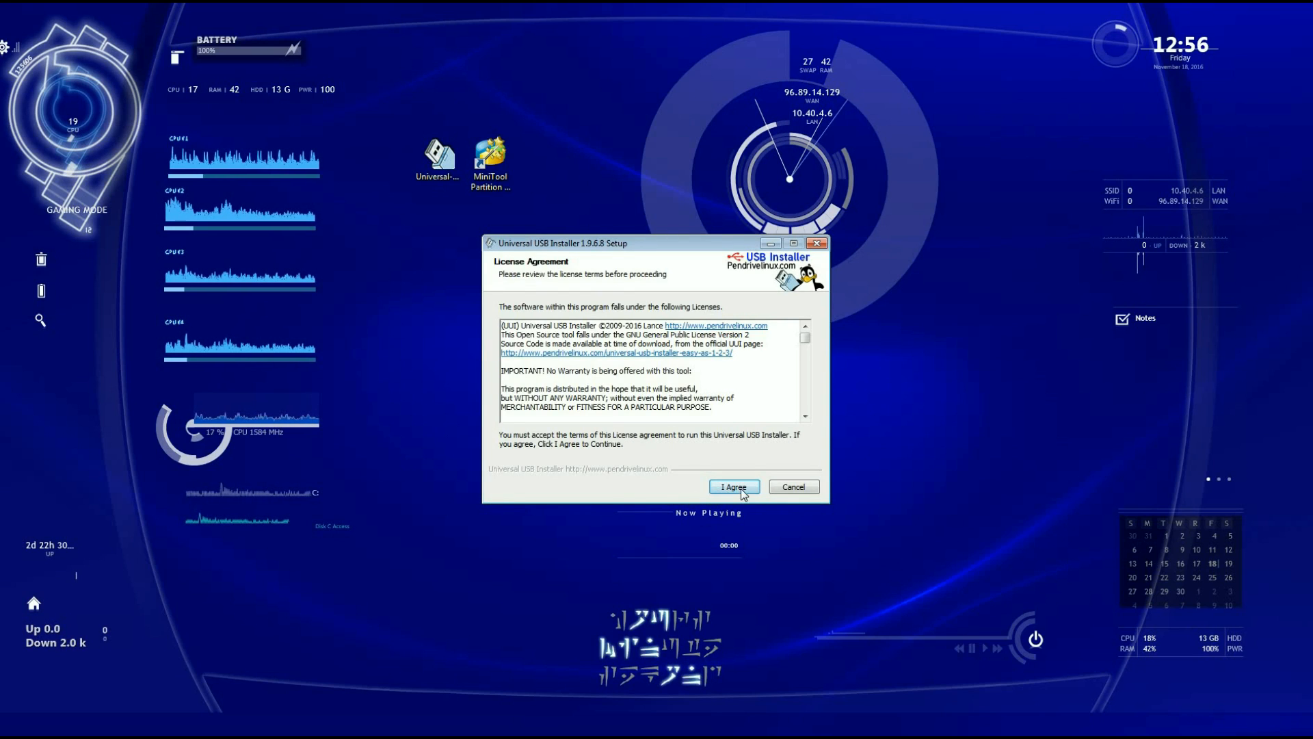
{"action": "left_click", "coordinate": [740, 488]}
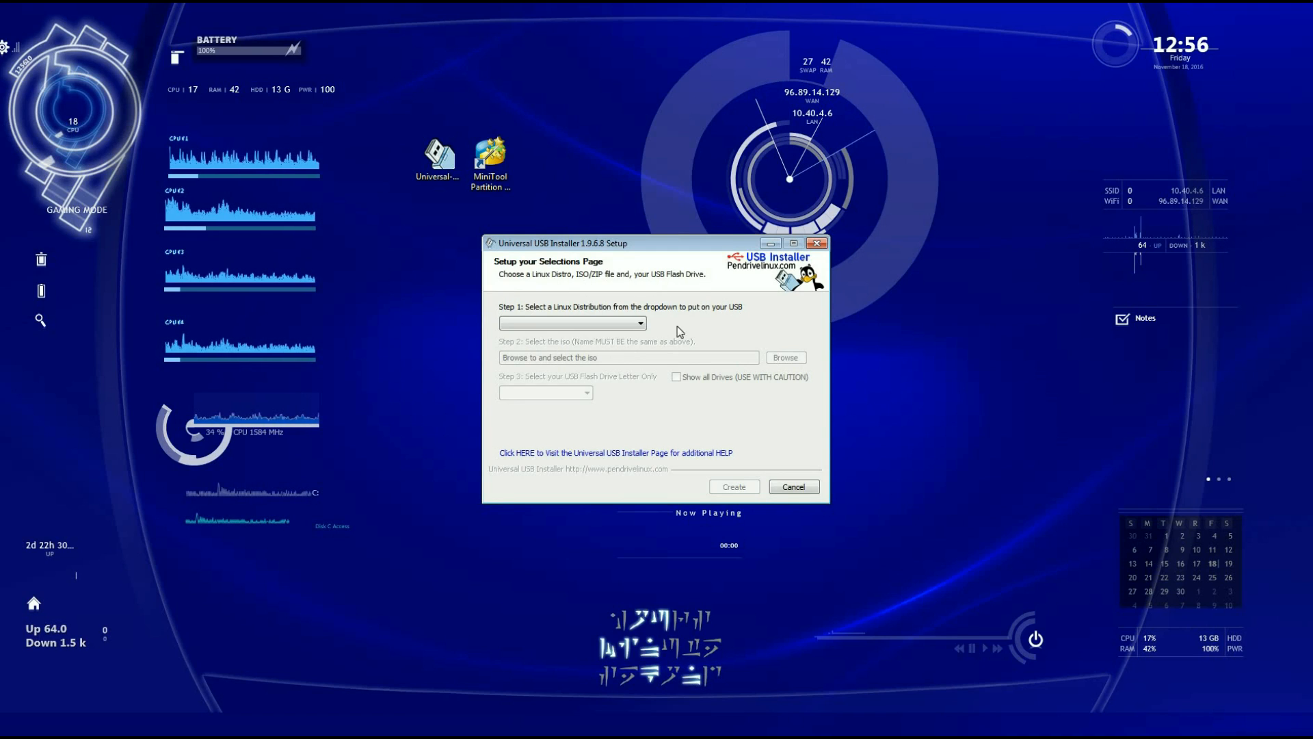
{"action": "left_click", "coordinate": [638, 324]}
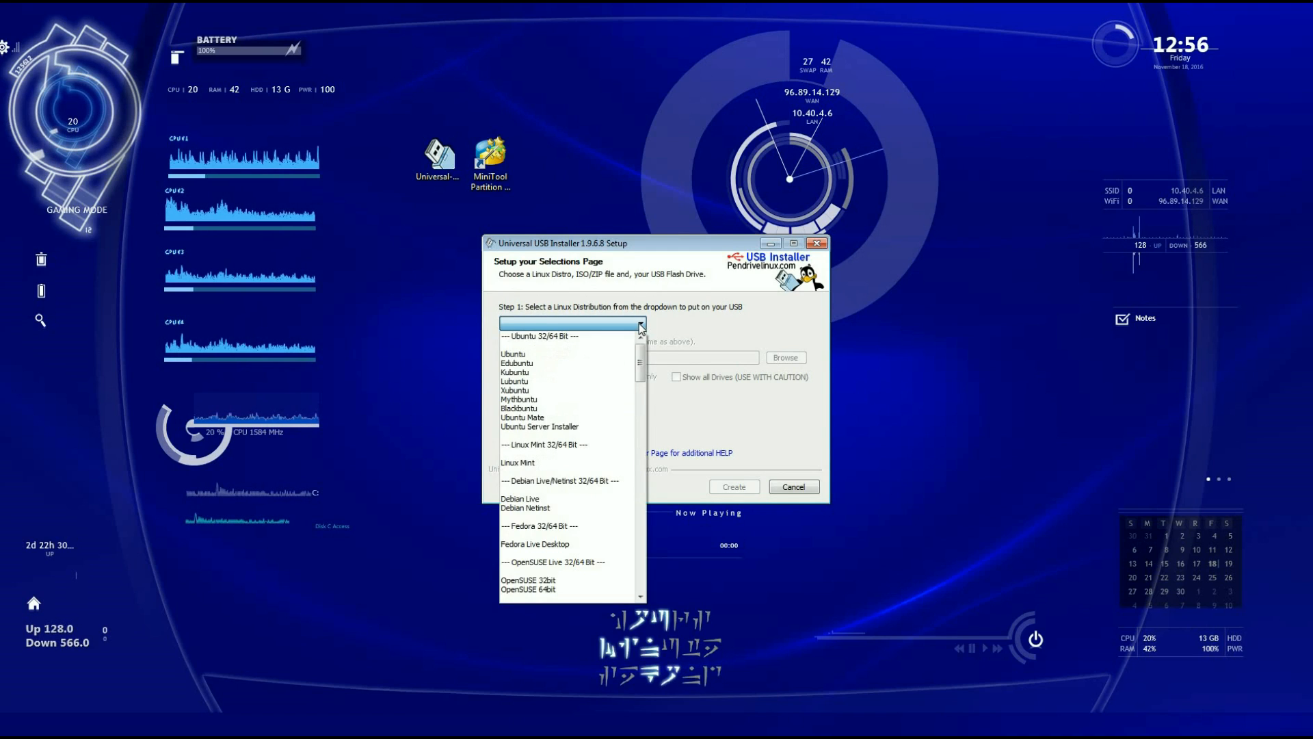
{"action": "left_click_drag", "start_coordinate": [642, 357], "coordinate": [643, 580]}
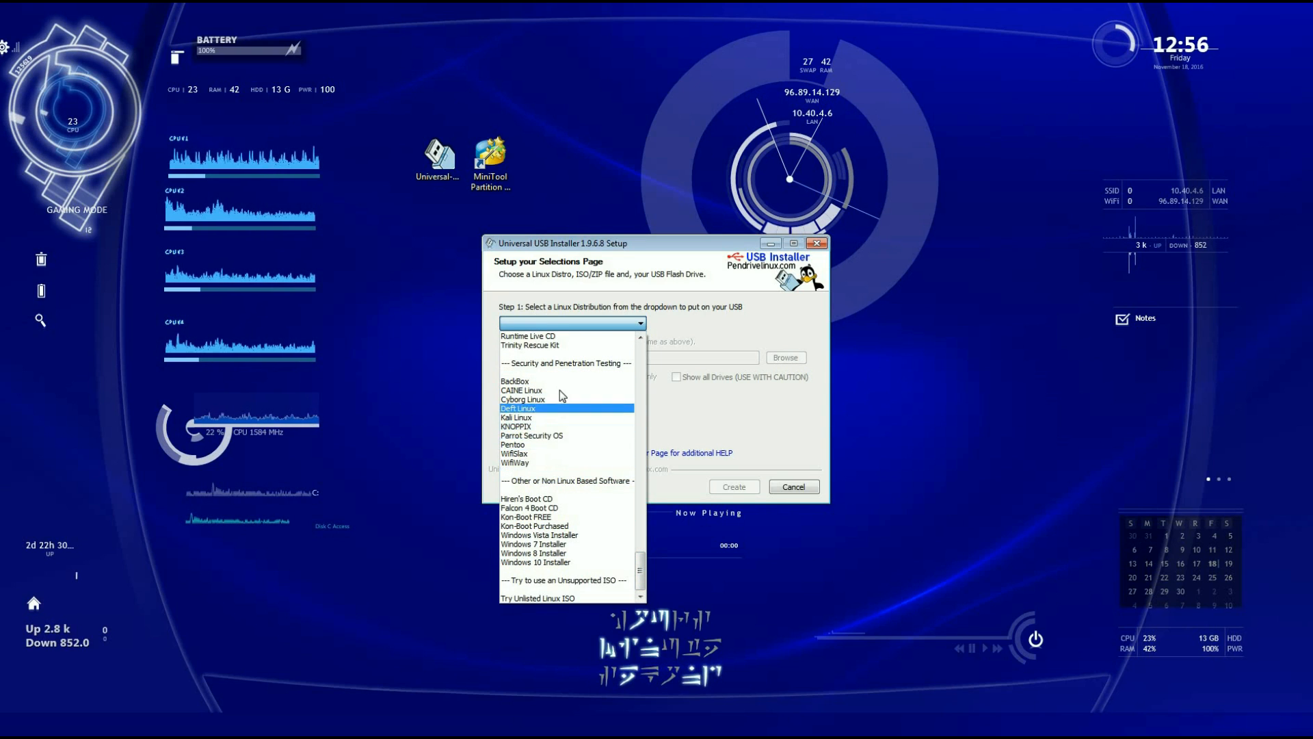
{"action": "left_click", "coordinate": [530, 417]}
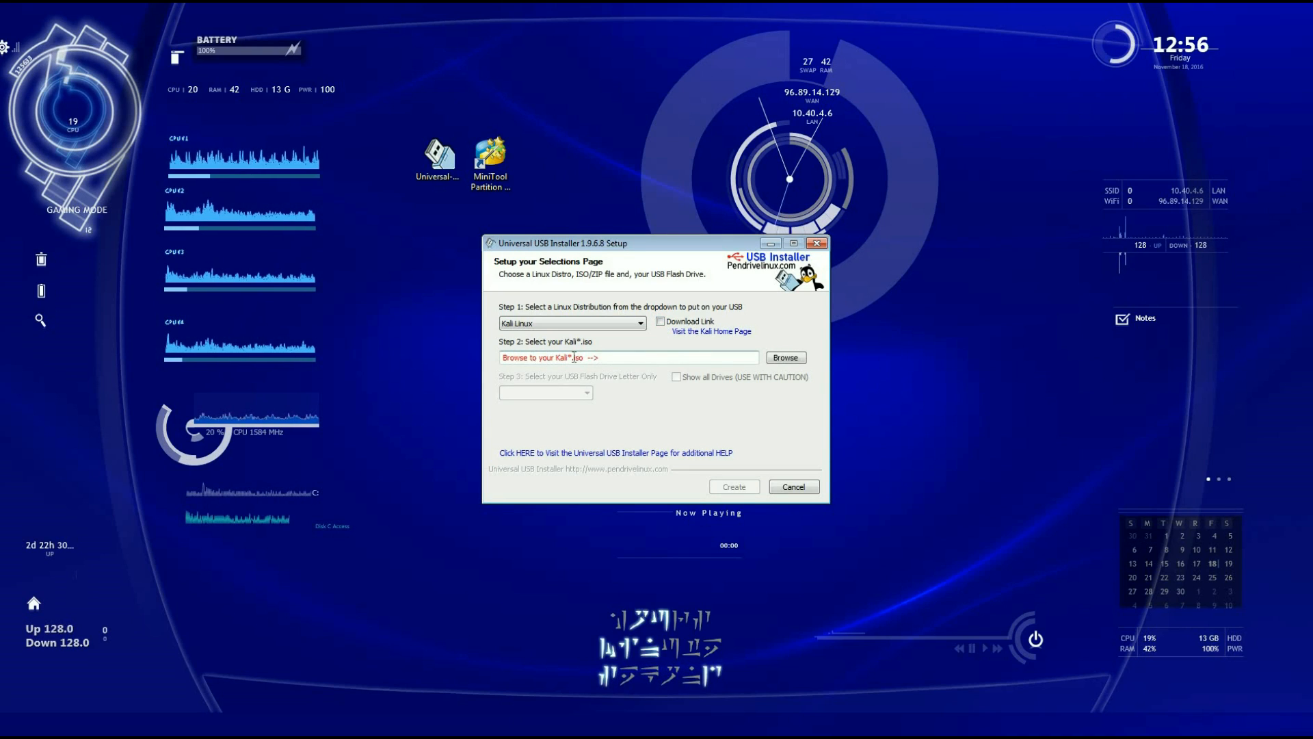
- Choose kali-linux-2016.1-amd64.iso as the source image and E:\MYUSB 7GB as the target flash drive
{"action": "left_click", "coordinate": [785, 358]}
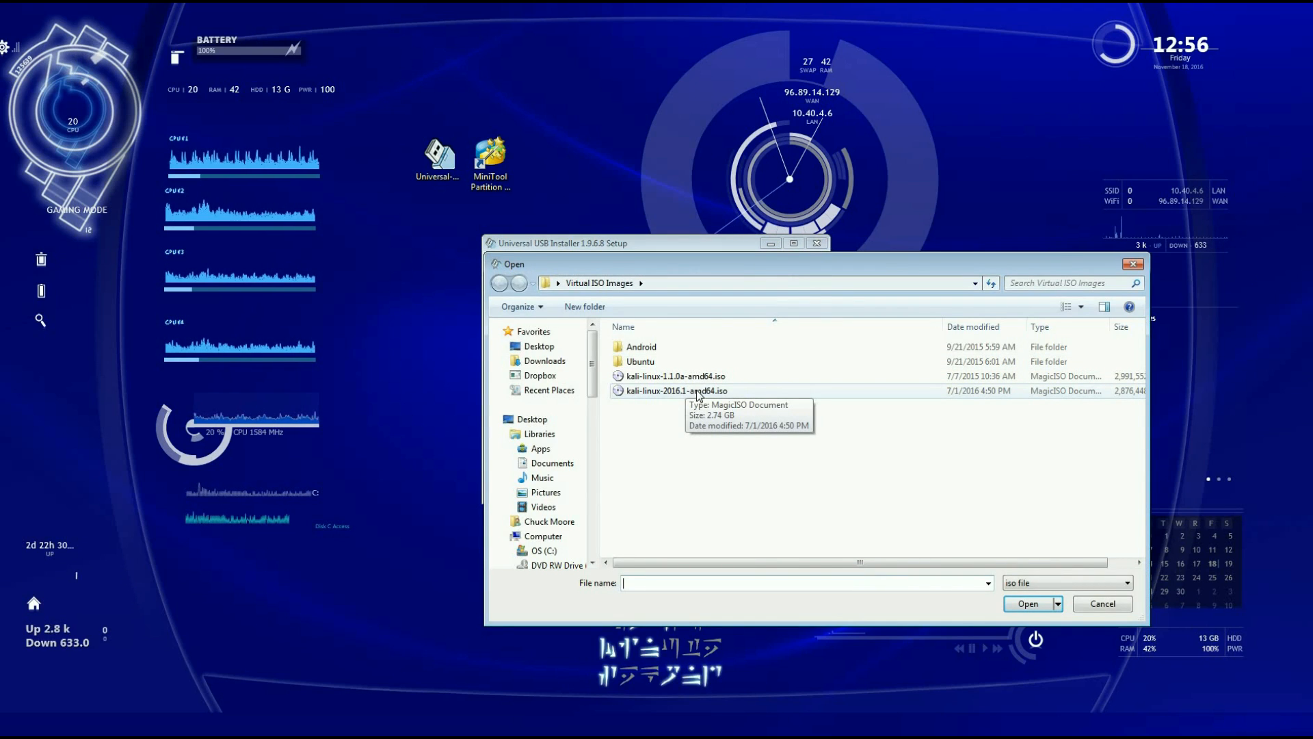
{"action": "left_click", "coordinate": [691, 394]}
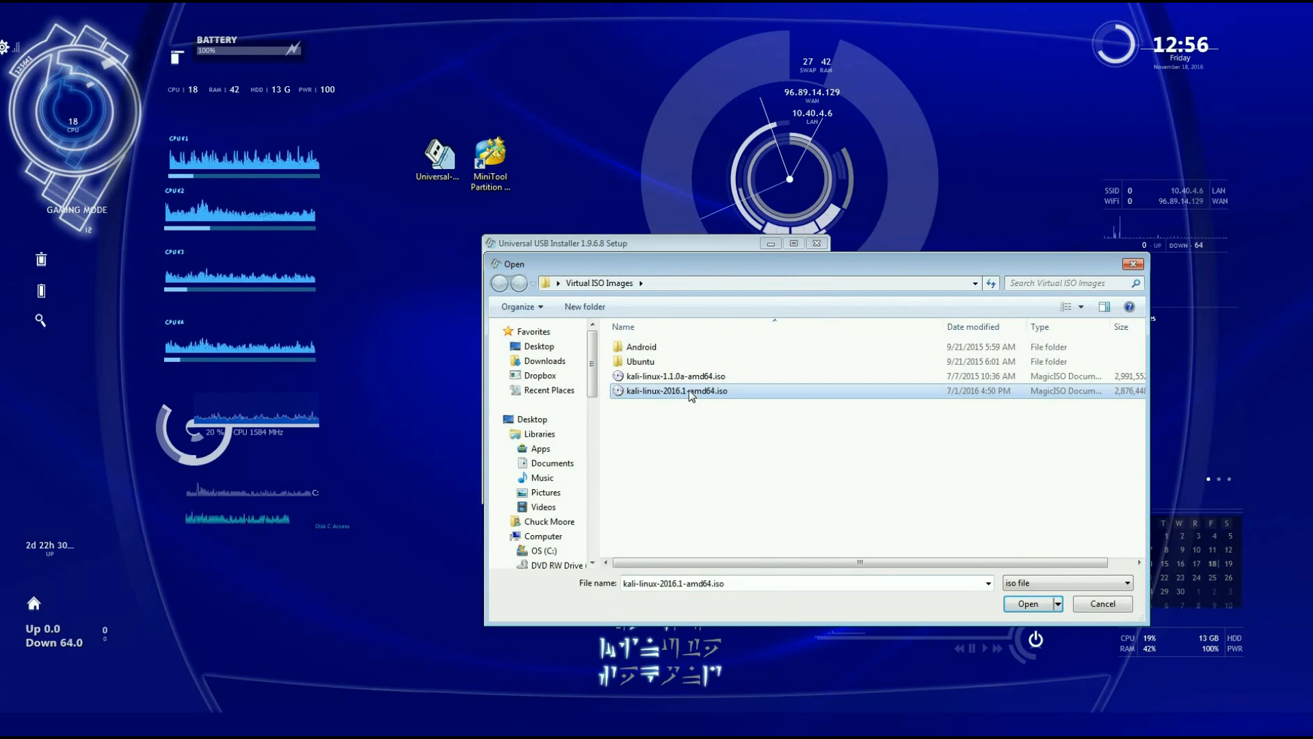
{"action": "double_click", "coordinate": [689, 390]}
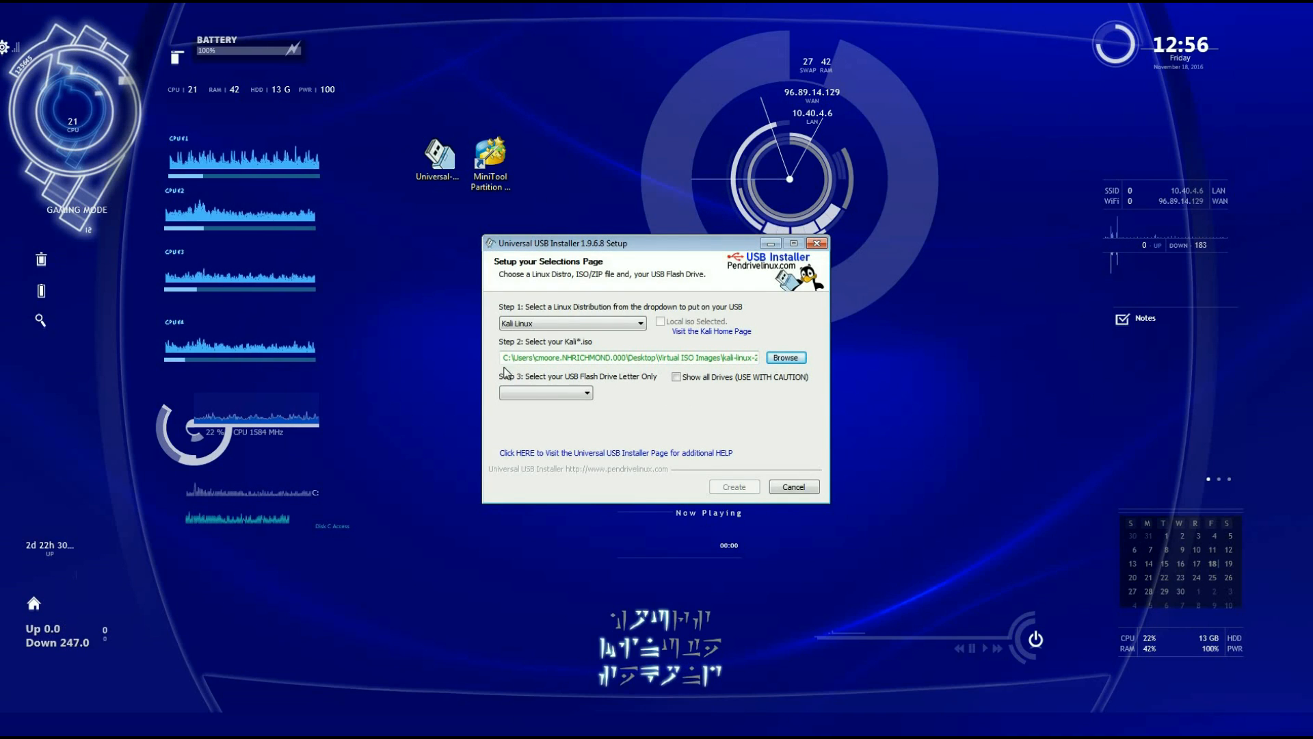
{"action": "left_click", "coordinate": [535, 389]}
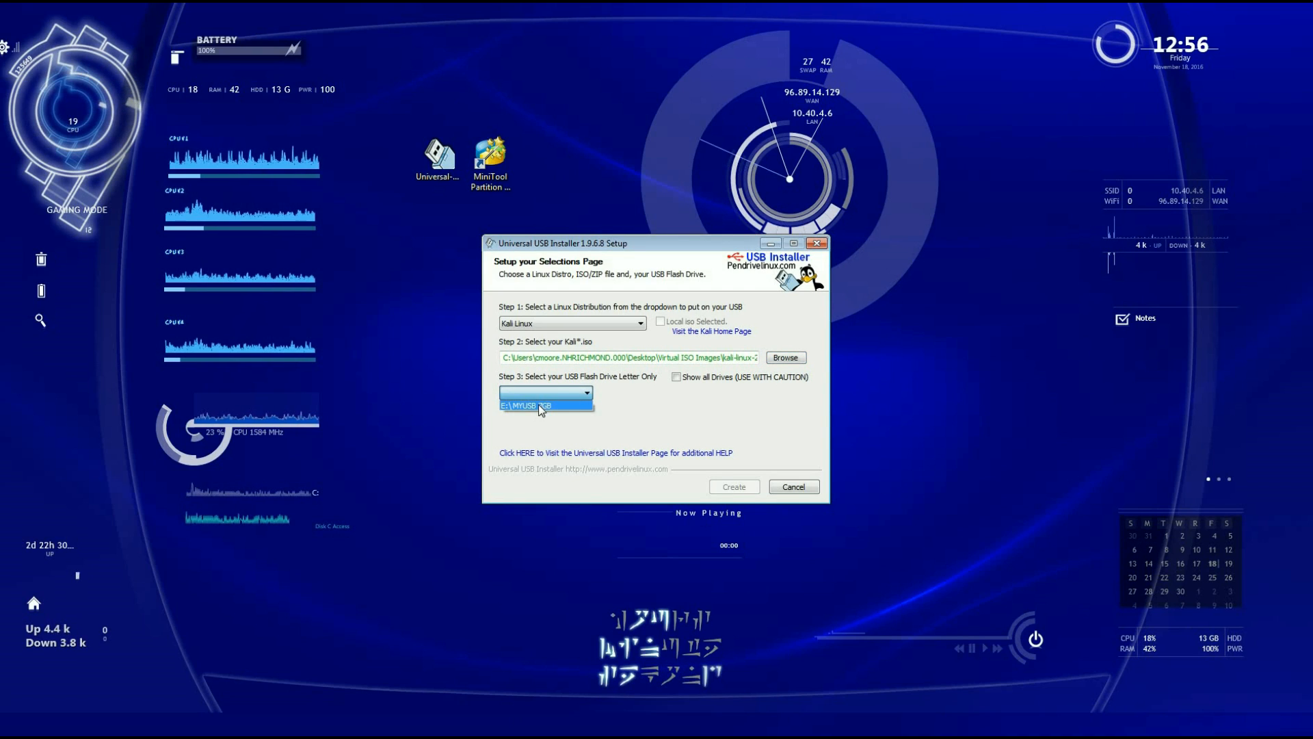
{"action": "left_click", "coordinate": [539, 406]}
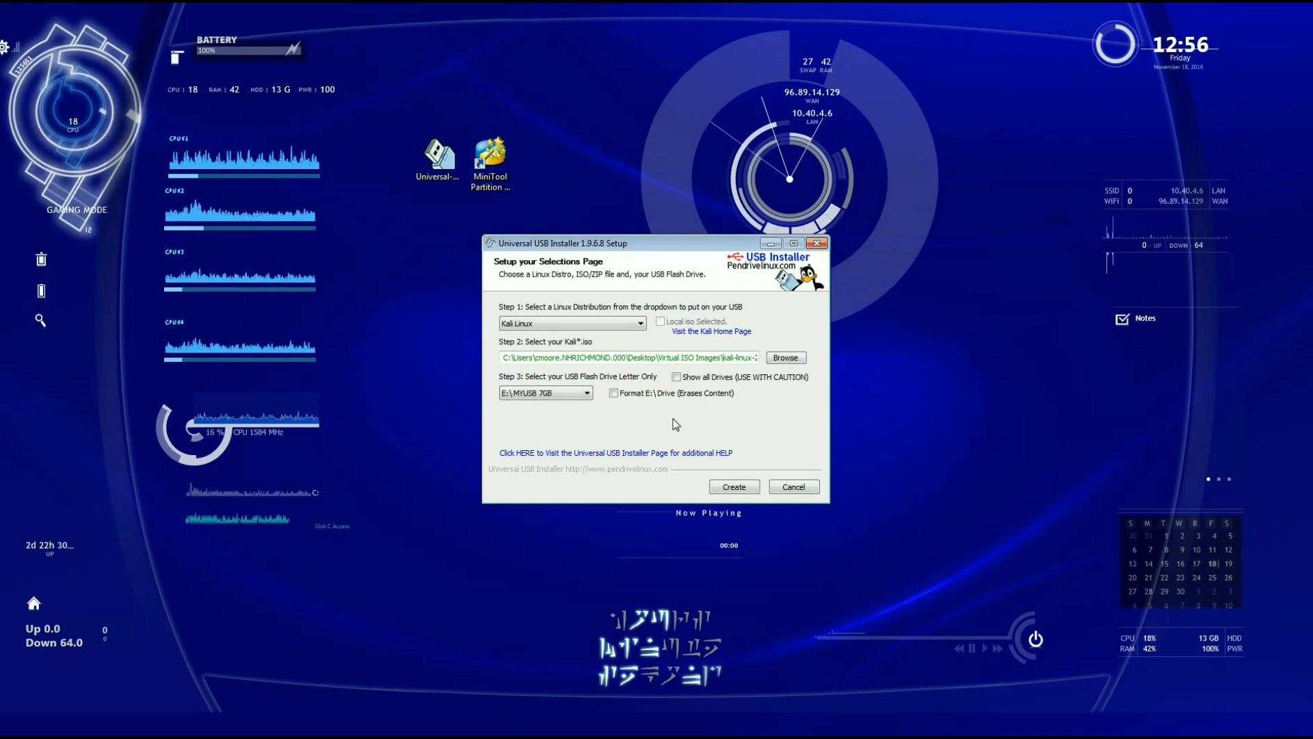
- Inspect the target list with all drives shown, and turn that option off again and reselect E:\MYUSB 7GB
{"action": "left_click", "coordinate": [676, 377]}
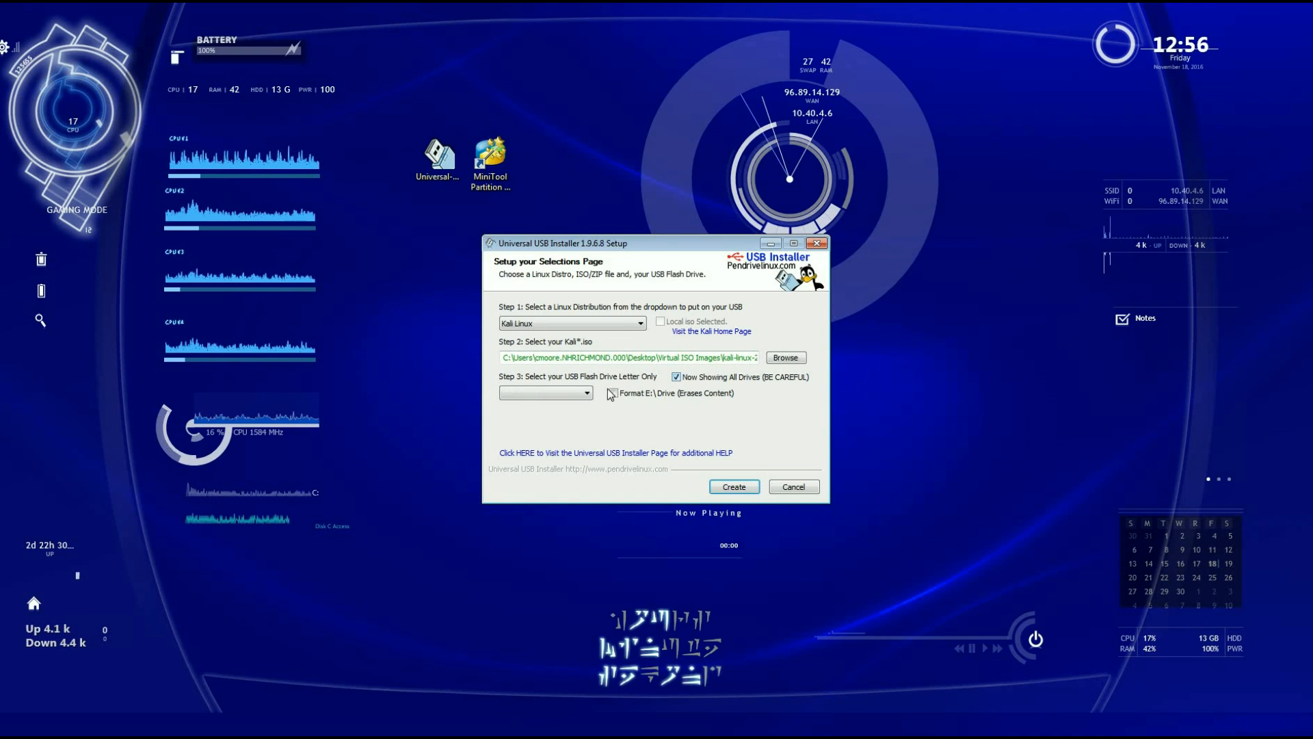
{"action": "left_click", "coordinate": [541, 392]}
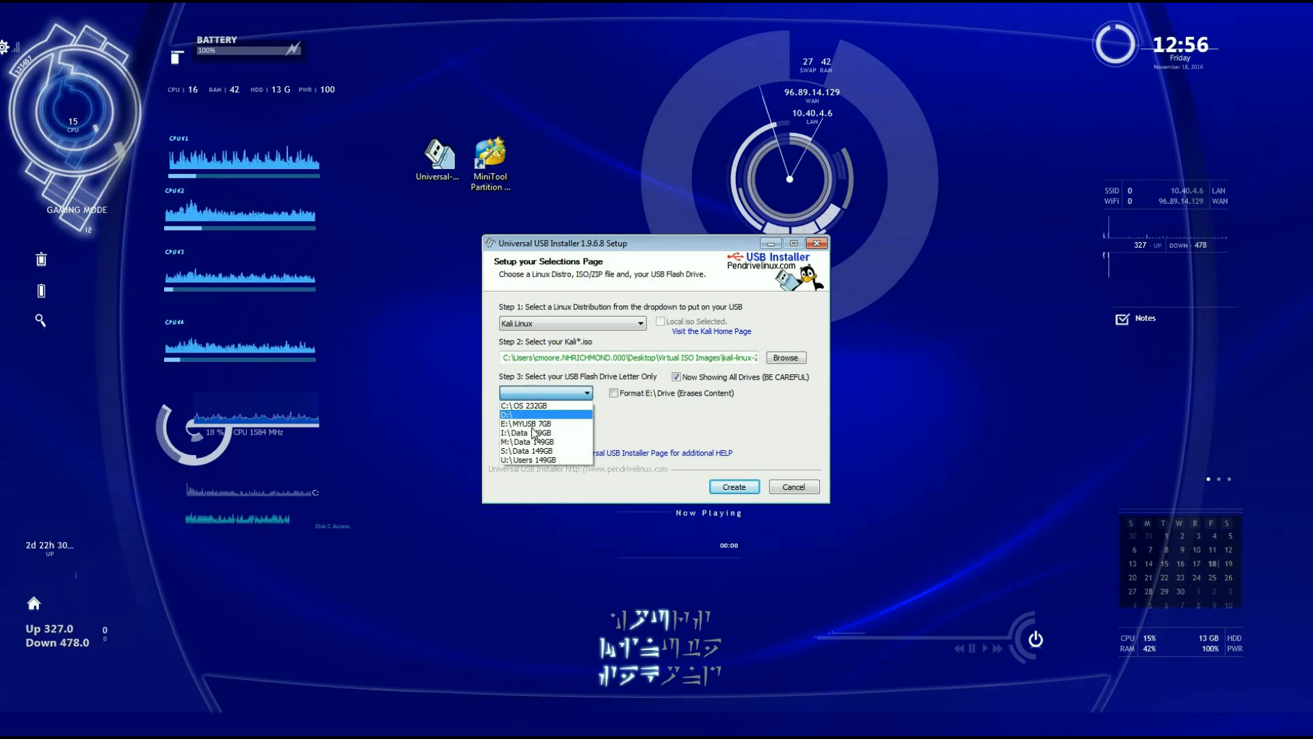
{"action": "left_click", "coordinate": [532, 392]}
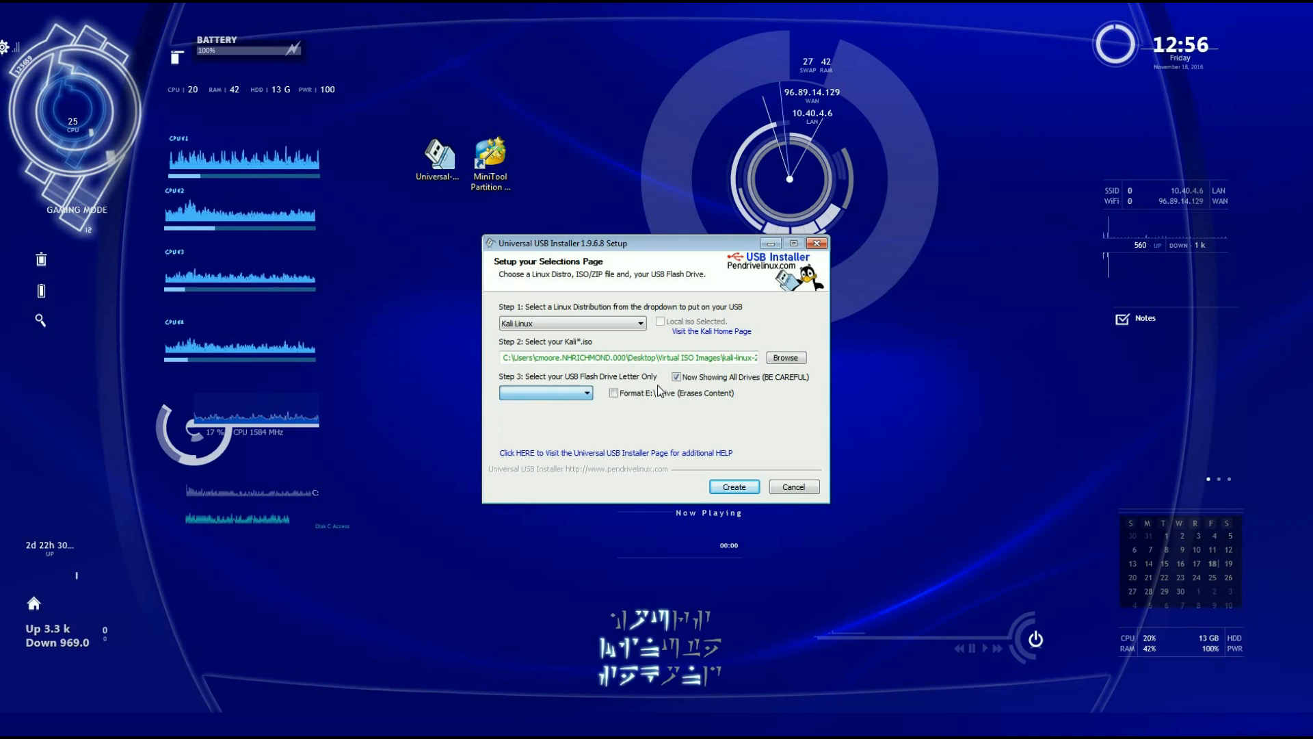
{"action": "left_click", "coordinate": [676, 377]}
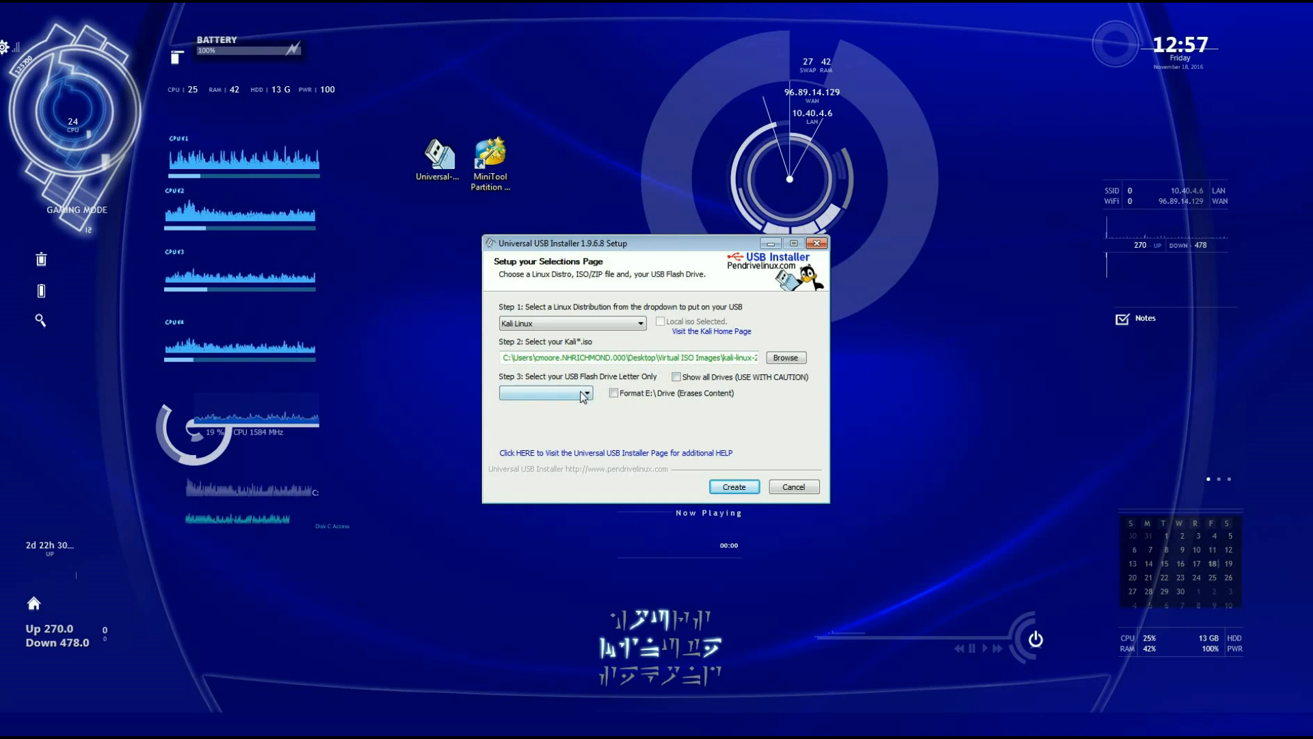
{"action": "left_click", "coordinate": [577, 394]}
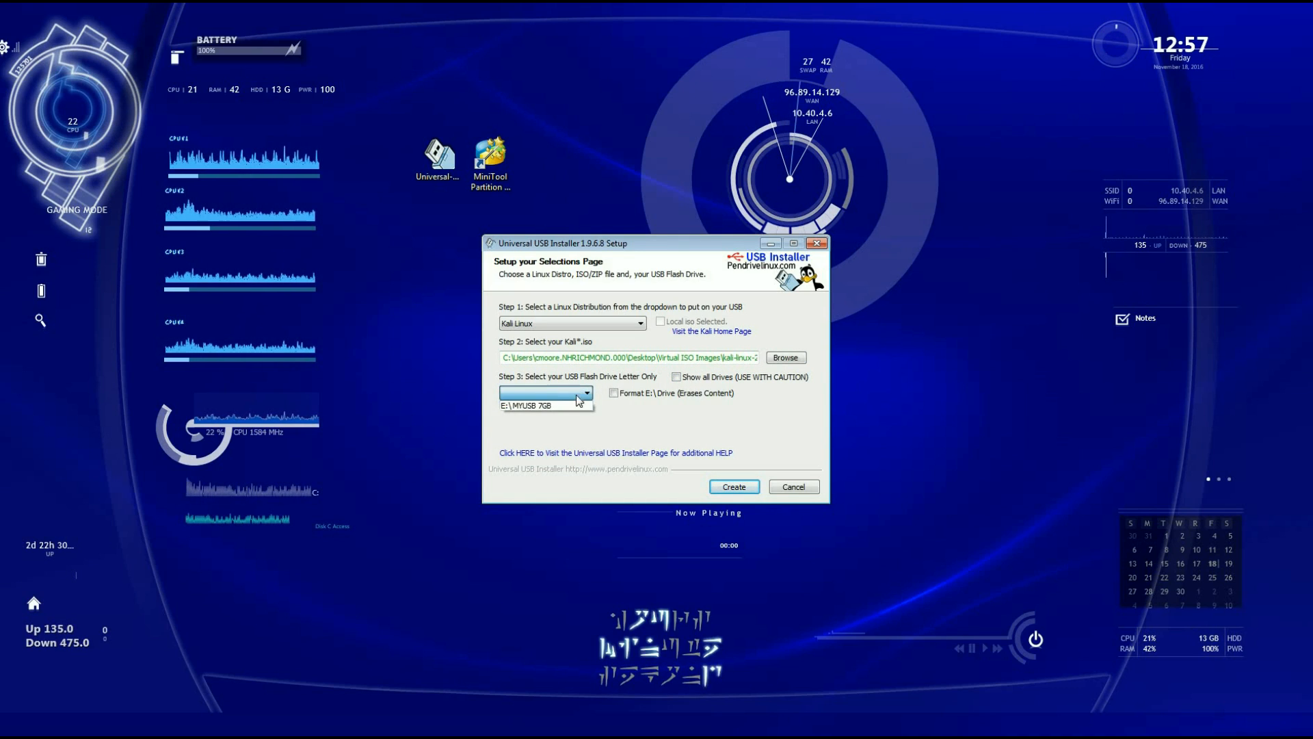
{"action": "left_click", "coordinate": [536, 405]}
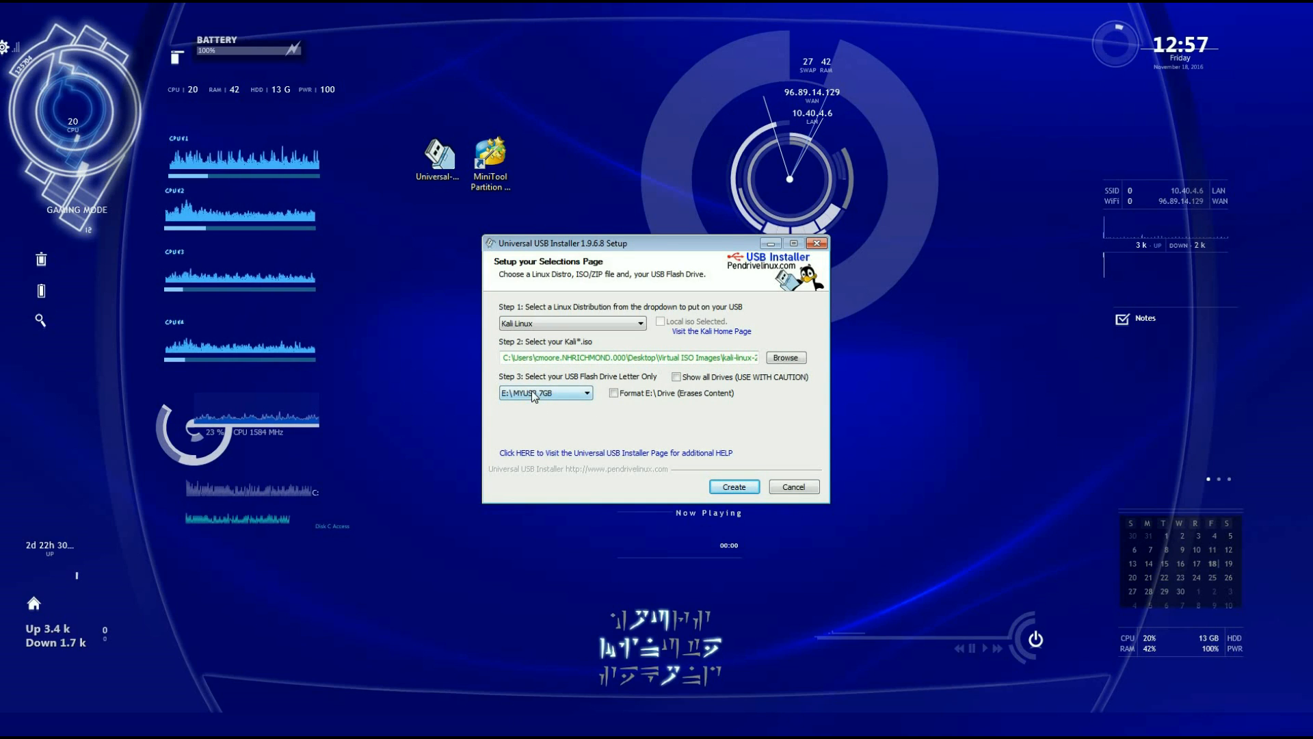
- Create the Kali Linux USB with E: formatted as Fat32, approving the listed actions, and close the installer once finished
{"action": "left_click", "coordinate": [613, 393]}
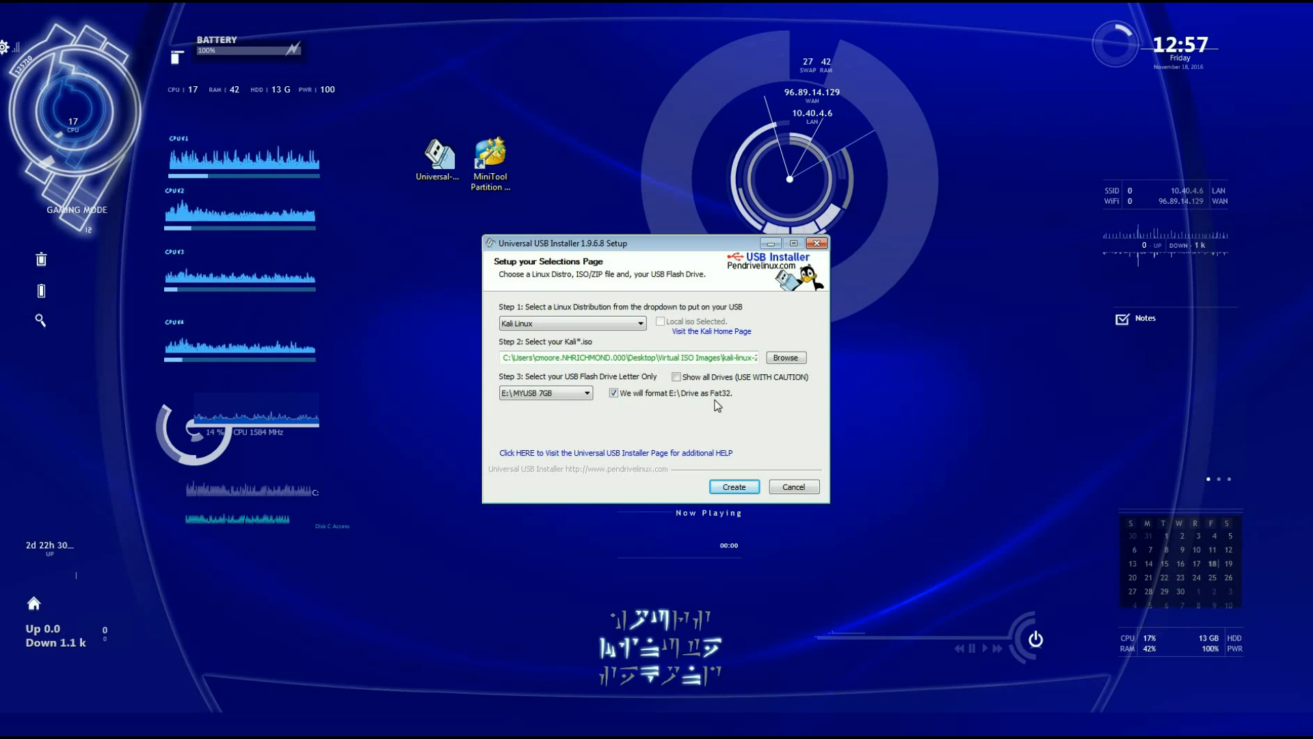
{"action": "left_click", "coordinate": [734, 488]}
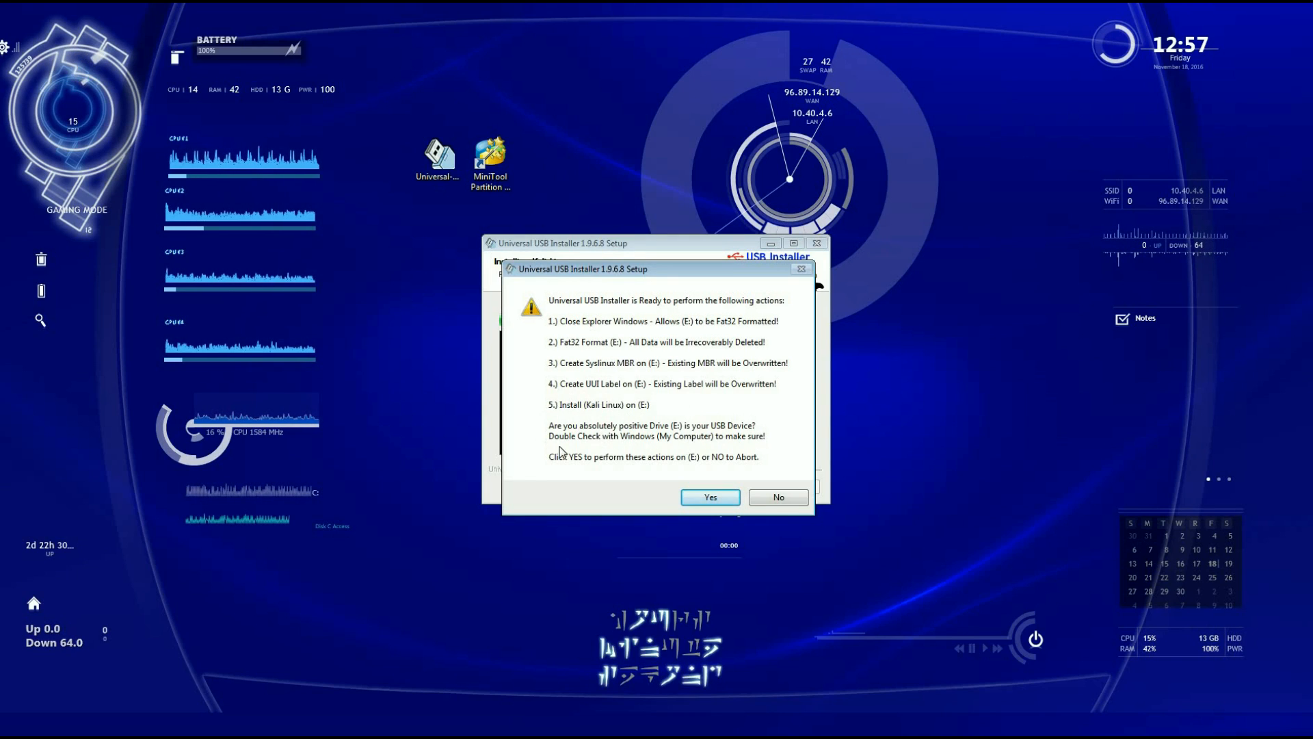
{"action": "left_click", "coordinate": [711, 498]}
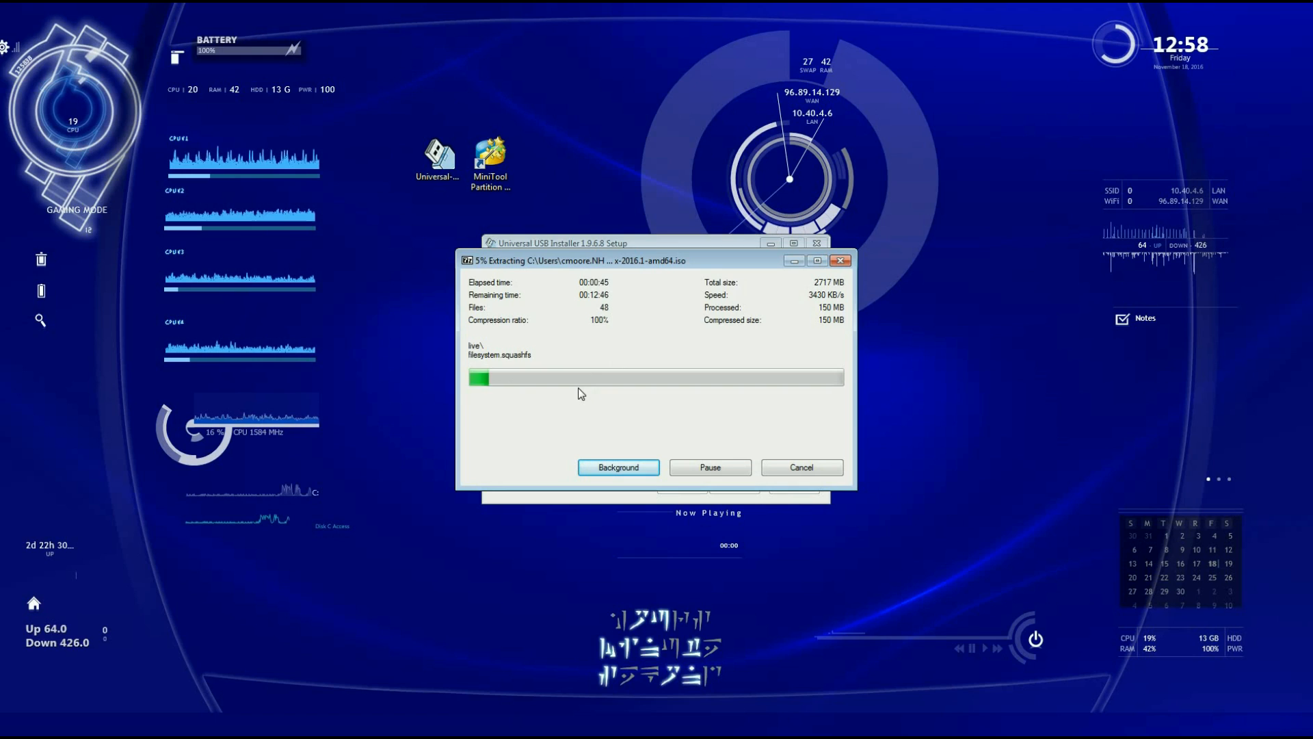
{"action": "left_click", "coordinate": [573, 133]}
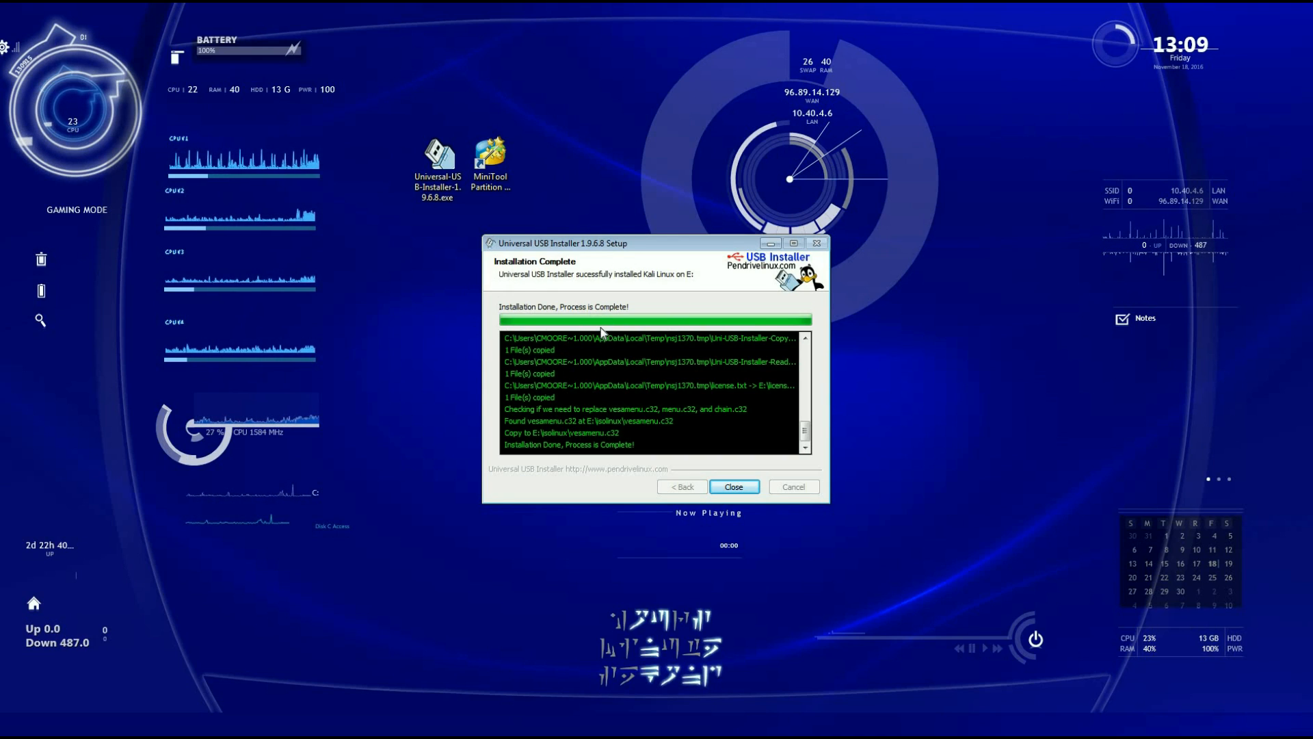
{"action": "left_click", "coordinate": [734, 486]}
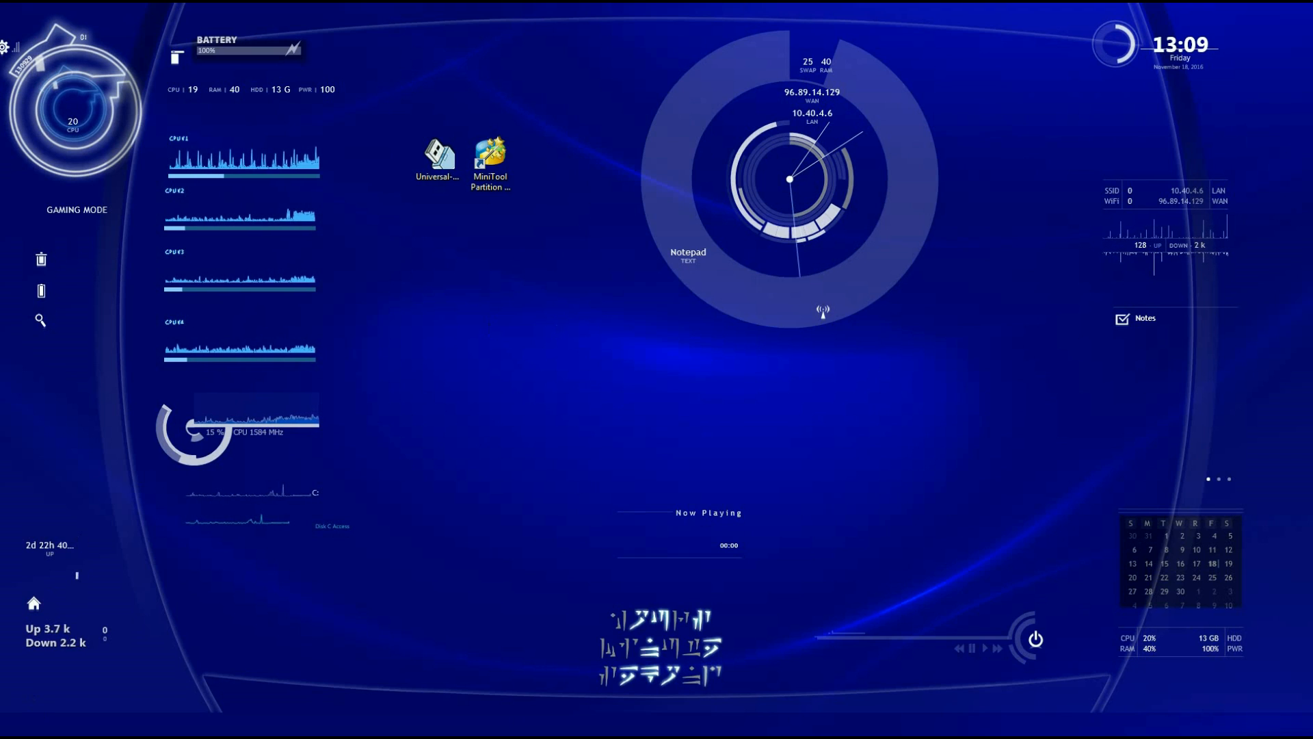
- Open MiniTool Partition Wizard Free from the MiniTool Partition Wizard Free 9.1 folder among the installed programs
{"action": "left_click", "coordinate": [10, 728]}
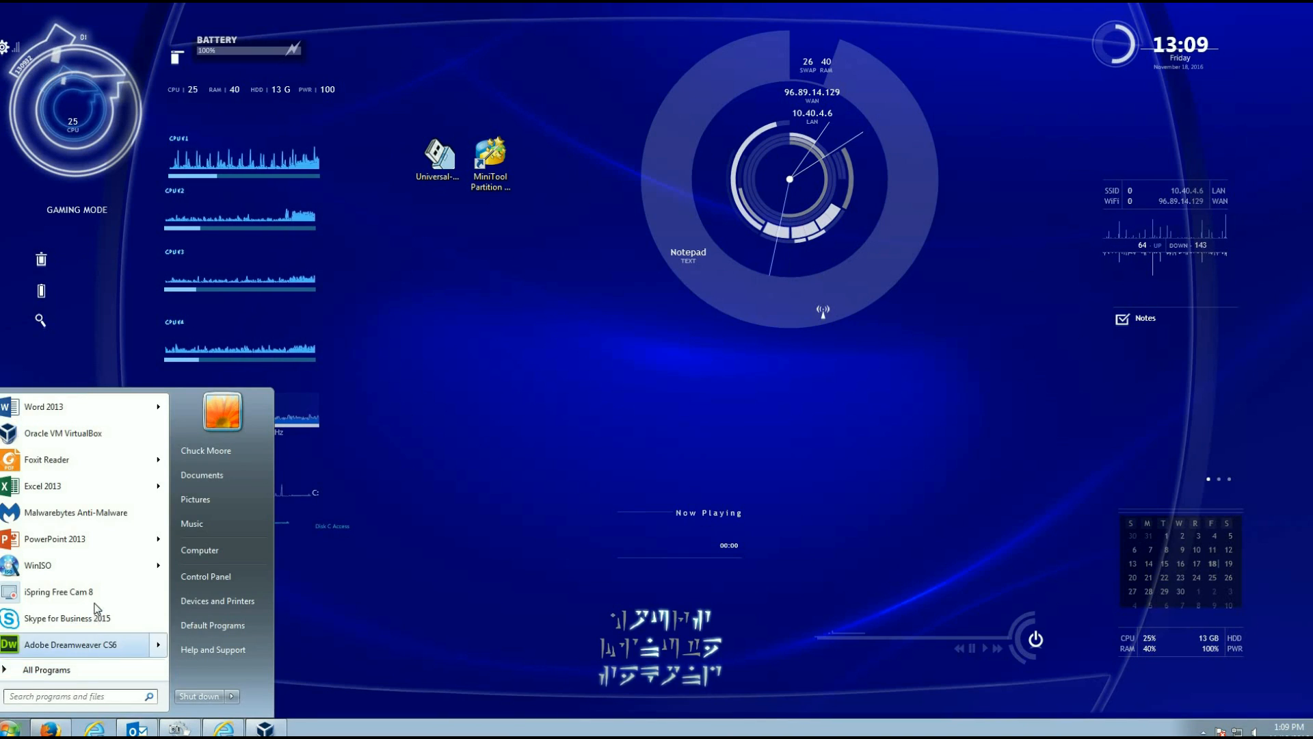
{"action": "left_click", "coordinate": [74, 670]}
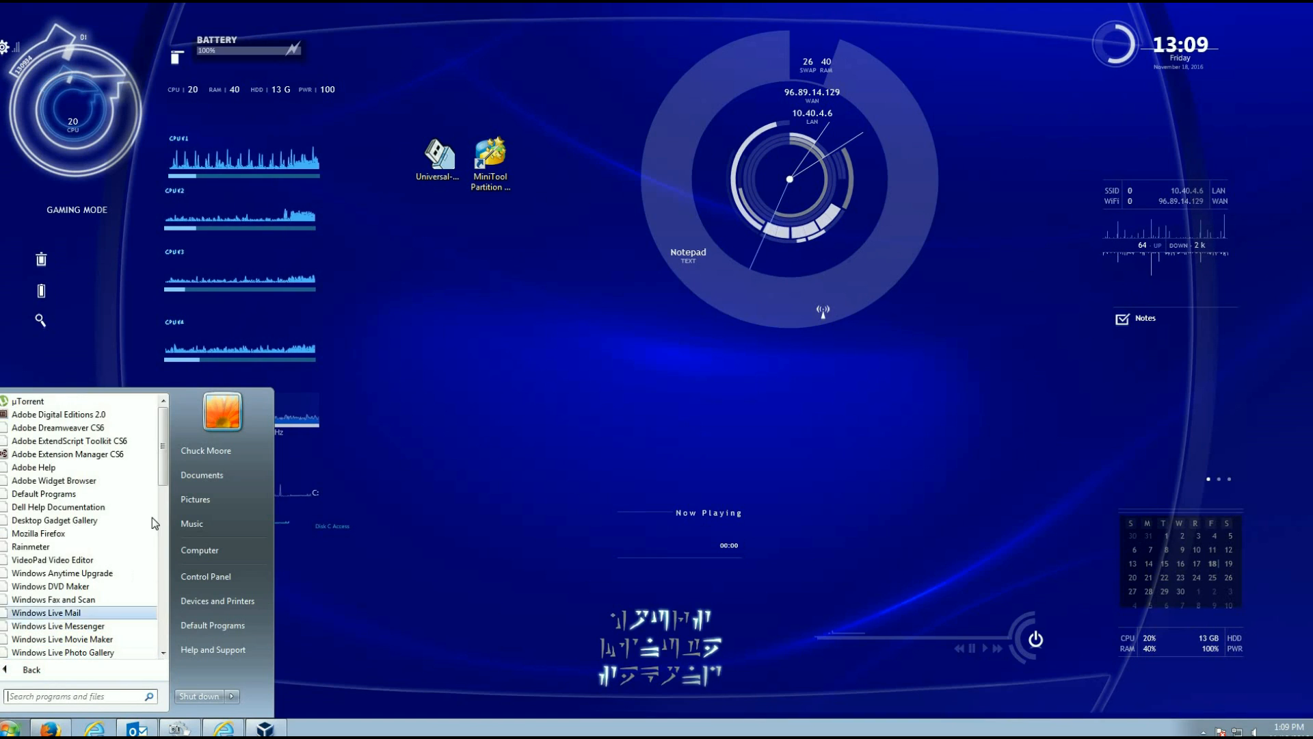
{"action": "scroll", "coordinate": [82, 547], "scroll_direction": "down", "scroll_amount": 10}
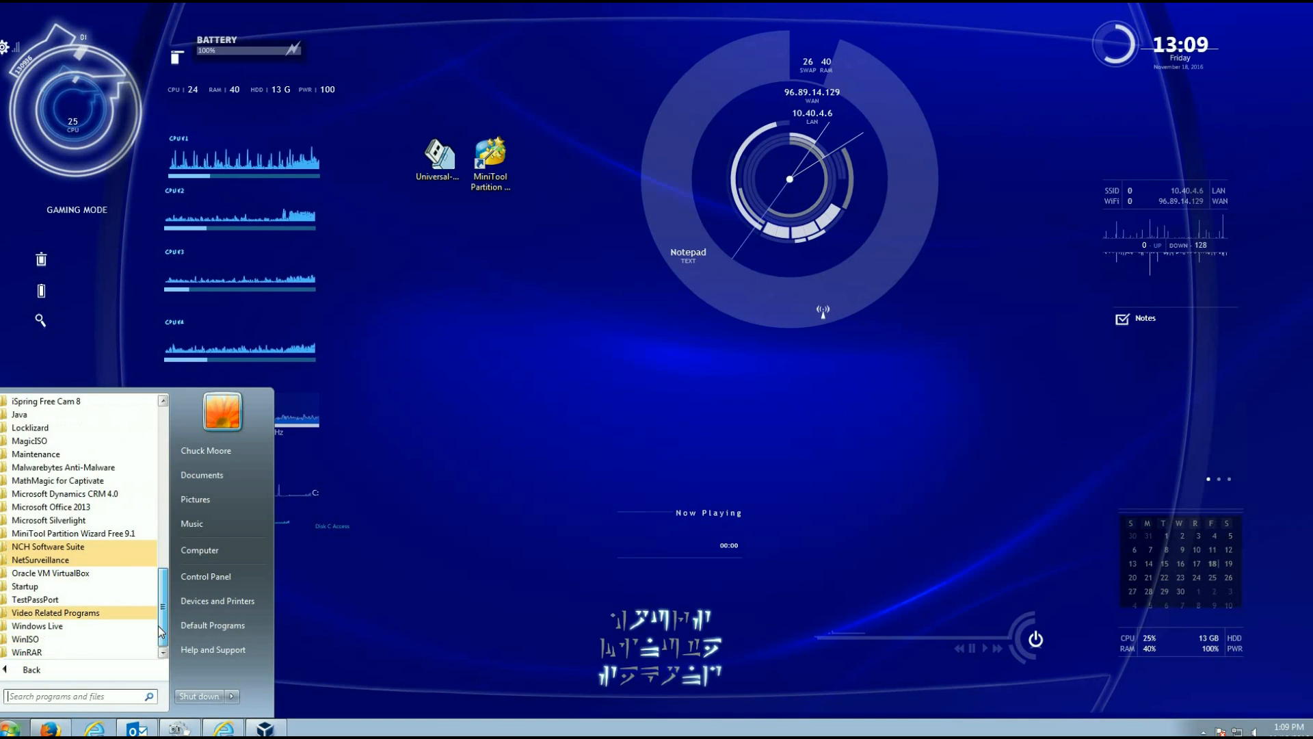
{"action": "left_click", "coordinate": [87, 613]}
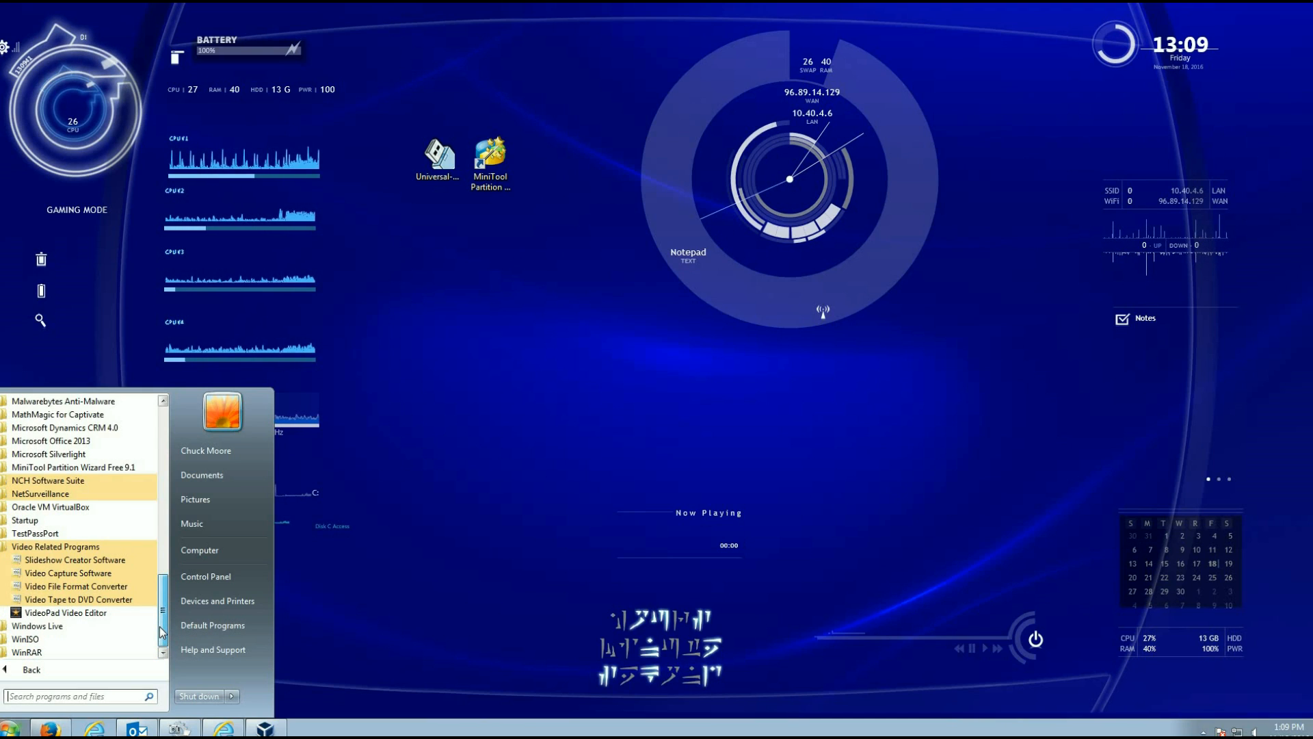
{"action": "left_click_drag", "start_coordinate": [162, 629], "coordinate": [164, 580]}
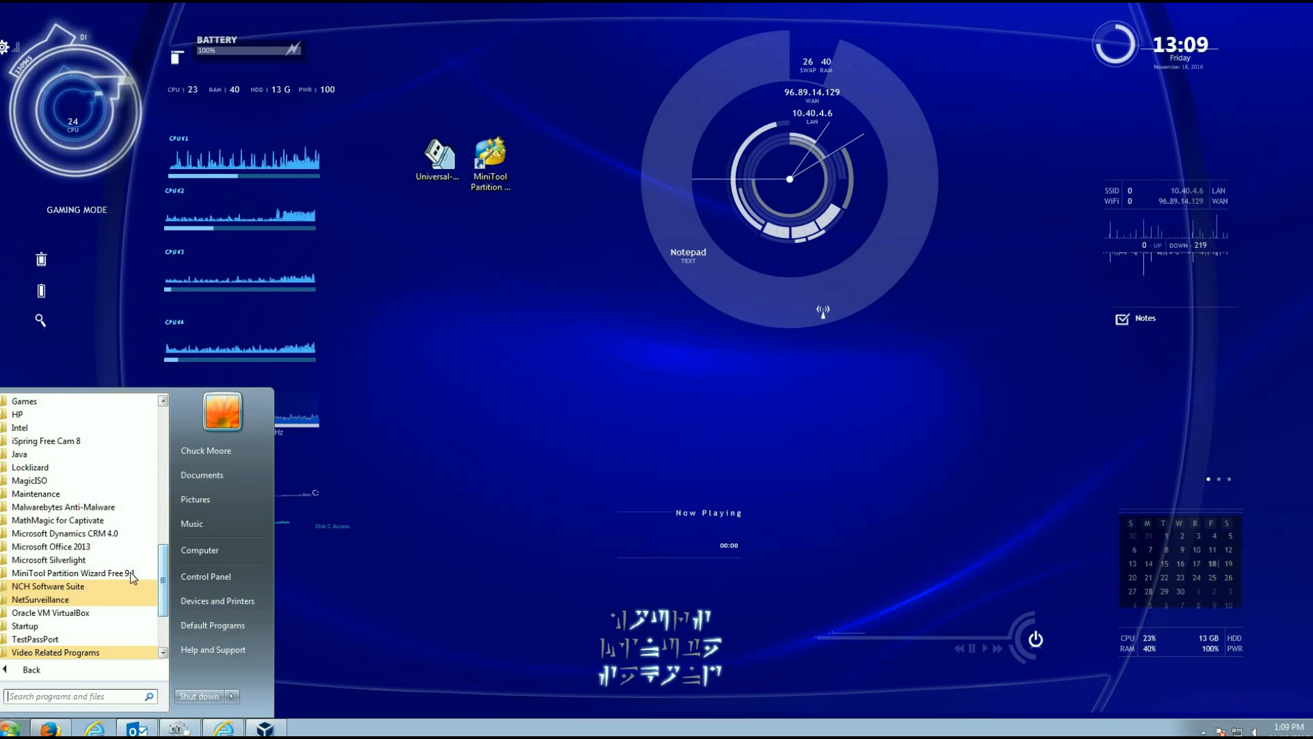
{"action": "left_click", "coordinate": [132, 574]}
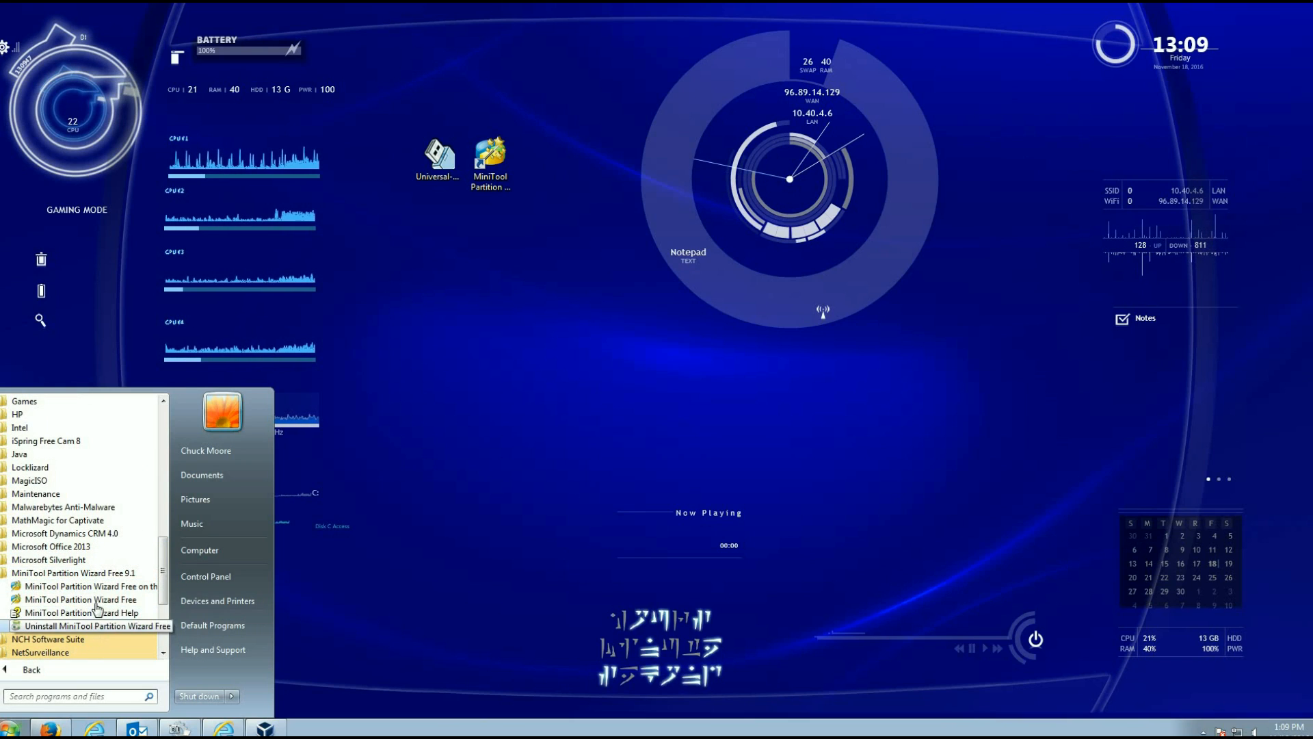
{"action": "left_click", "coordinate": [97, 601]}
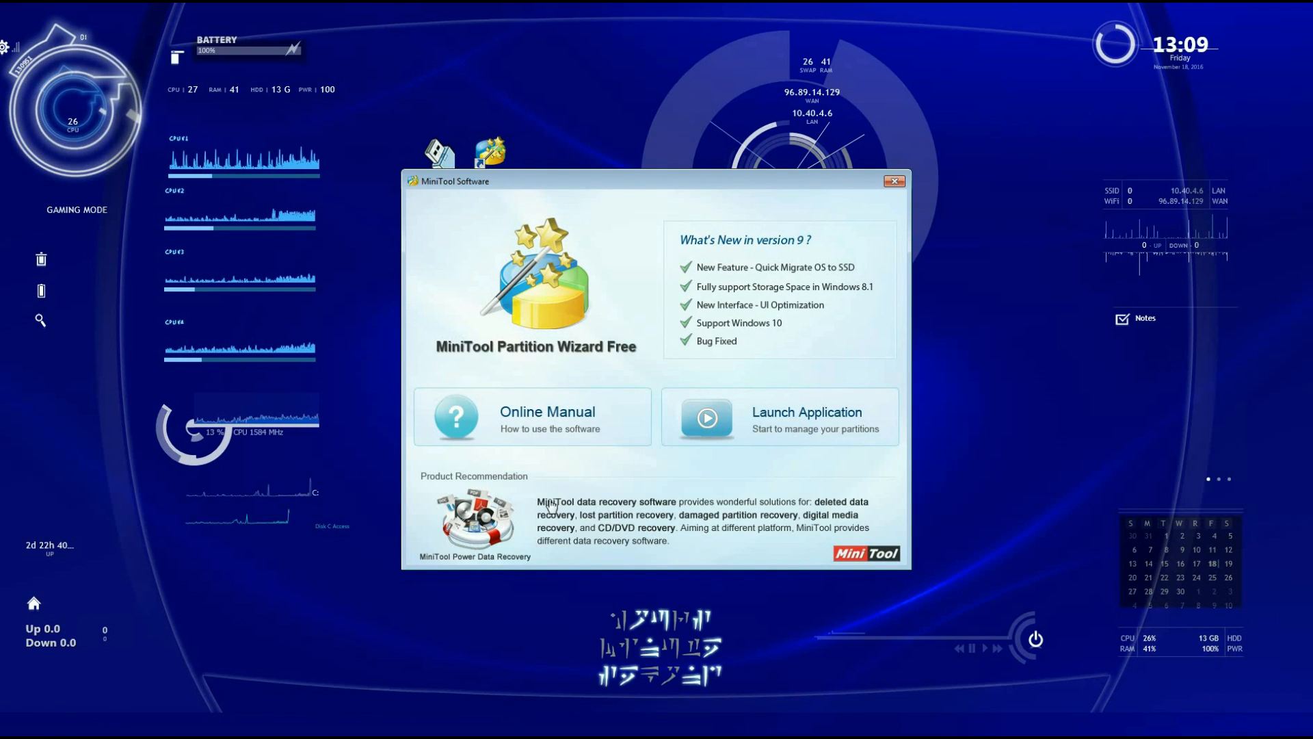
- Move the MiniTool welcome window clear of the desktop shortcuts and launch the partition manager from it
{"action": "left_click_drag", "start_coordinate": [597, 179], "coordinate": [593, 214]}
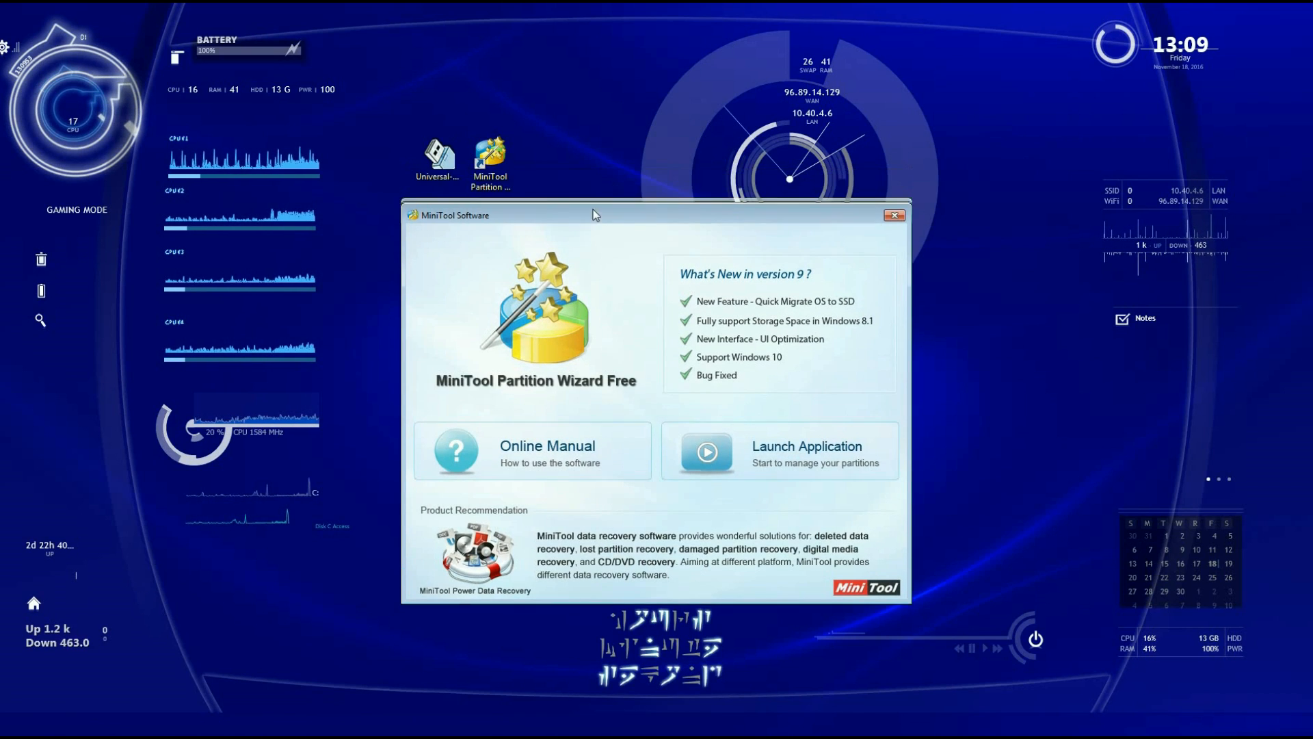
{"action": "left_click", "coordinate": [491, 160]}
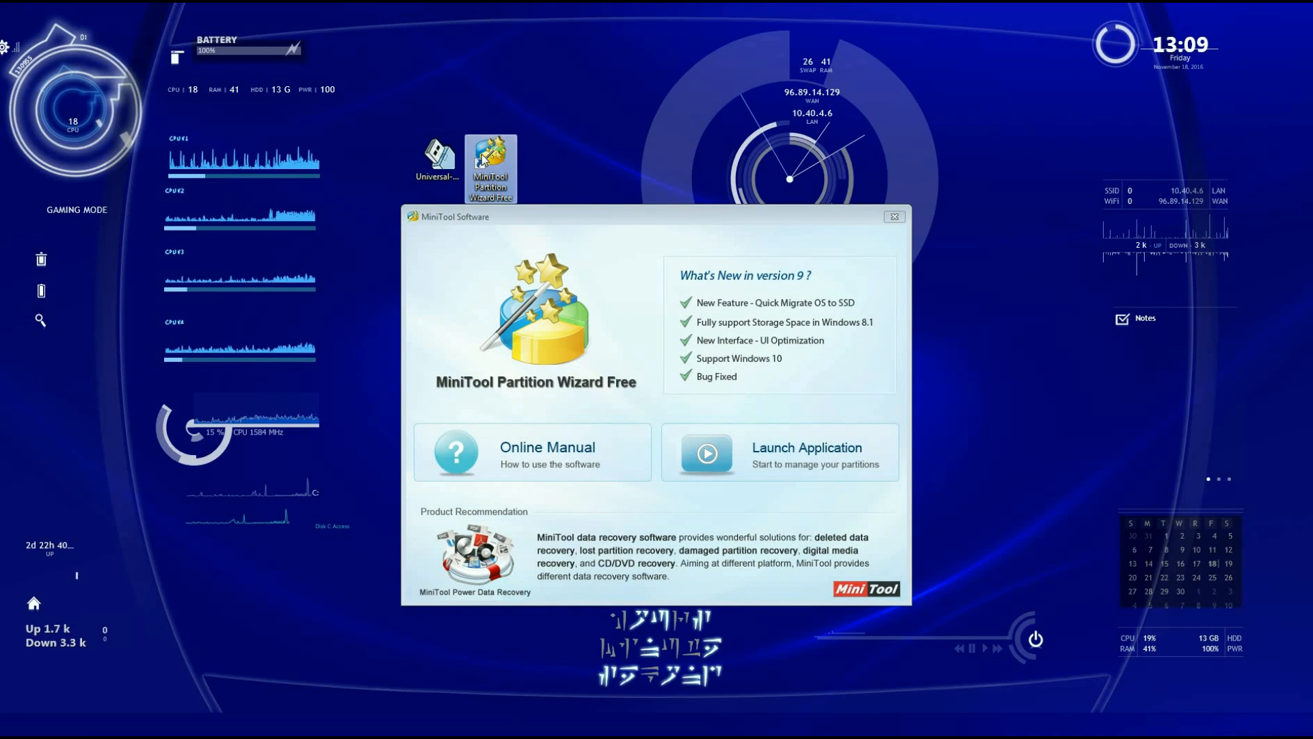
{"action": "left_click", "coordinate": [571, 209]}
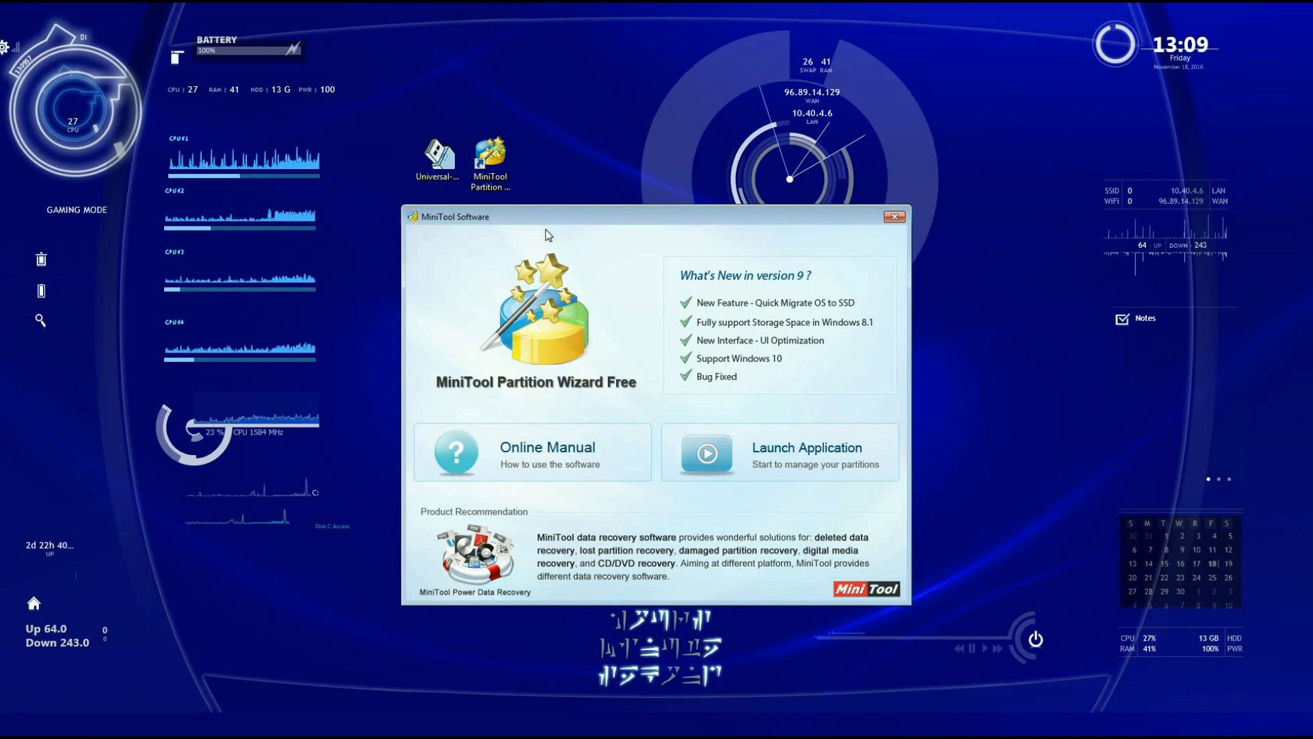
{"action": "left_click", "coordinate": [727, 483]}
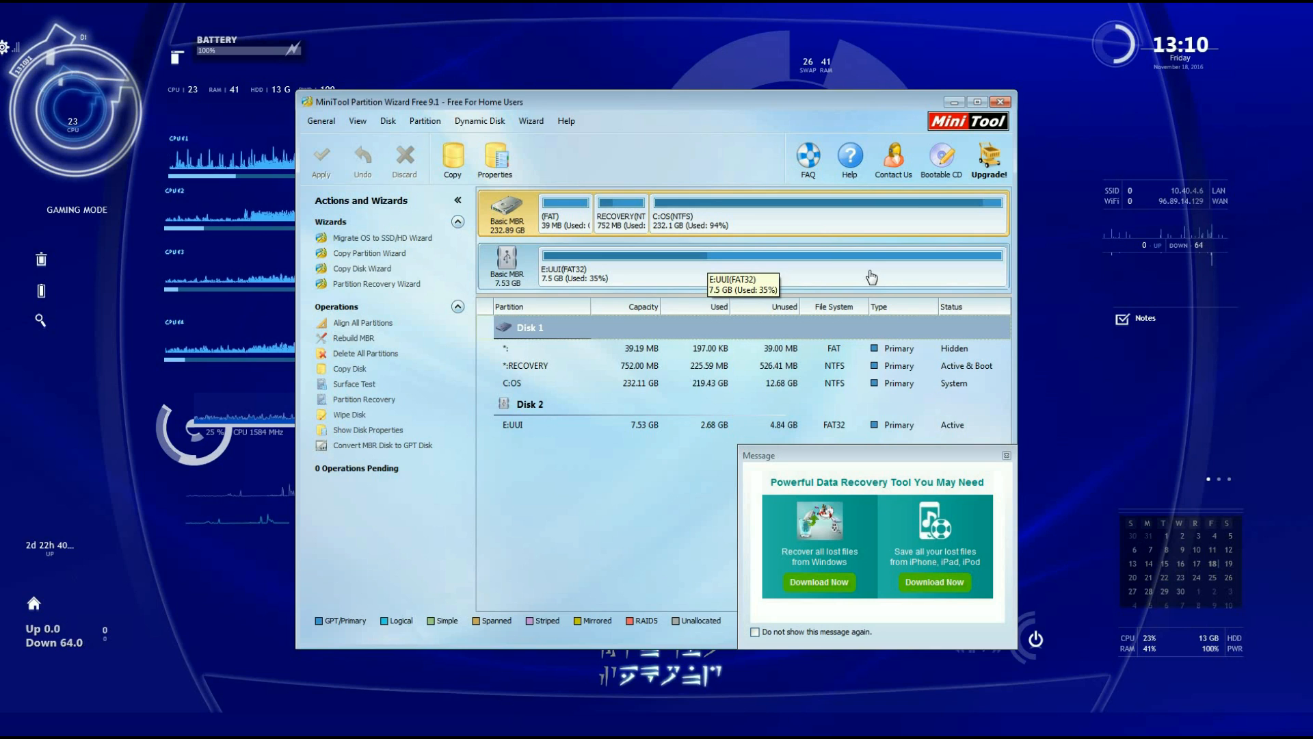
- Shrink the E:UUI FAT32 partition on Disk 2 to about 3.85 GB, leaving unallocated space after it
{"action": "right_click", "coordinate": [810, 275]}
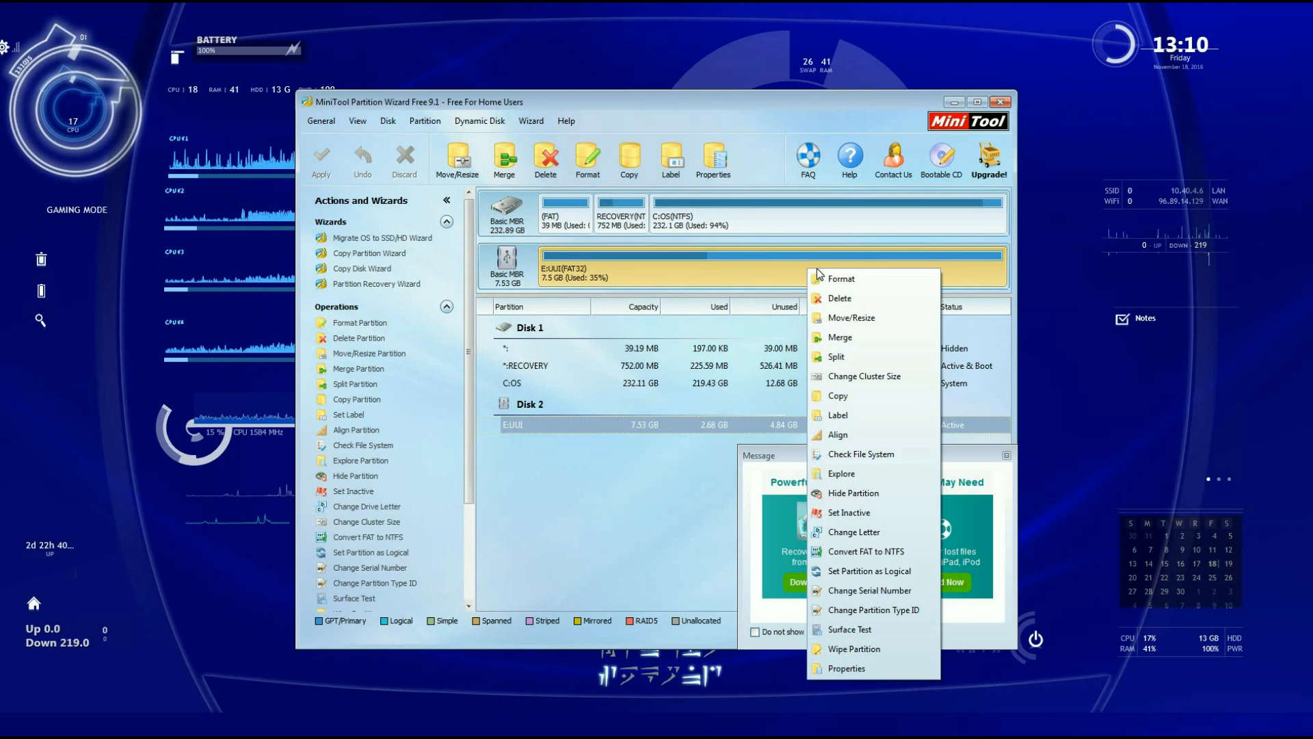
{"action": "left_click", "coordinate": [850, 318]}
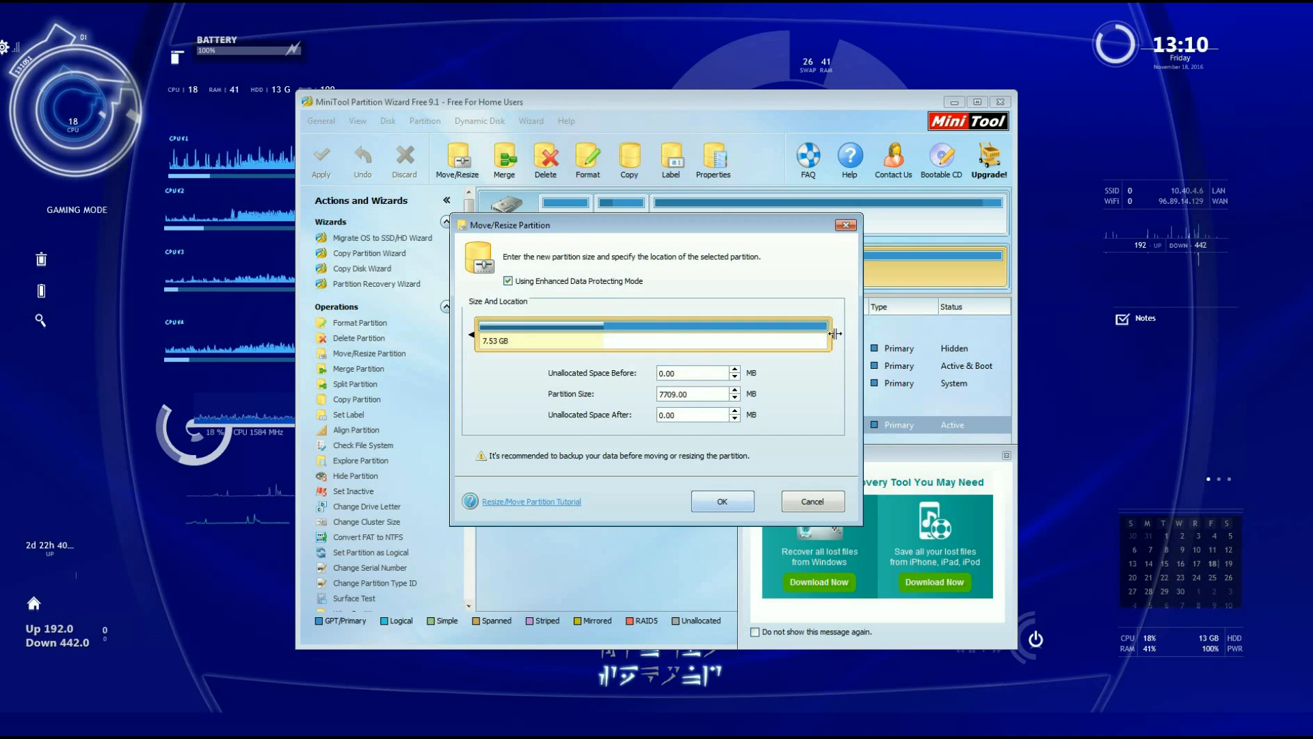
{"action": "left_click_drag", "start_coordinate": [834, 333], "coordinate": [662, 334]}
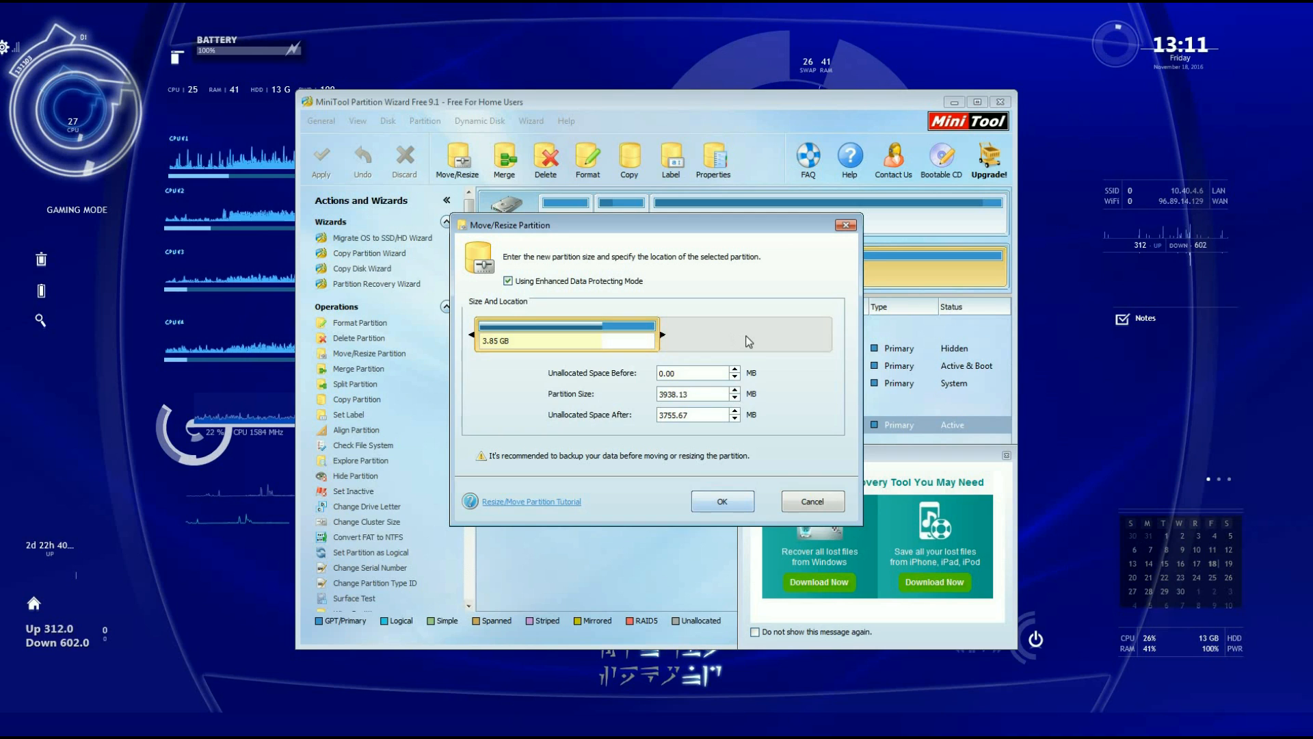
{"action": "left_click", "coordinate": [722, 501]}
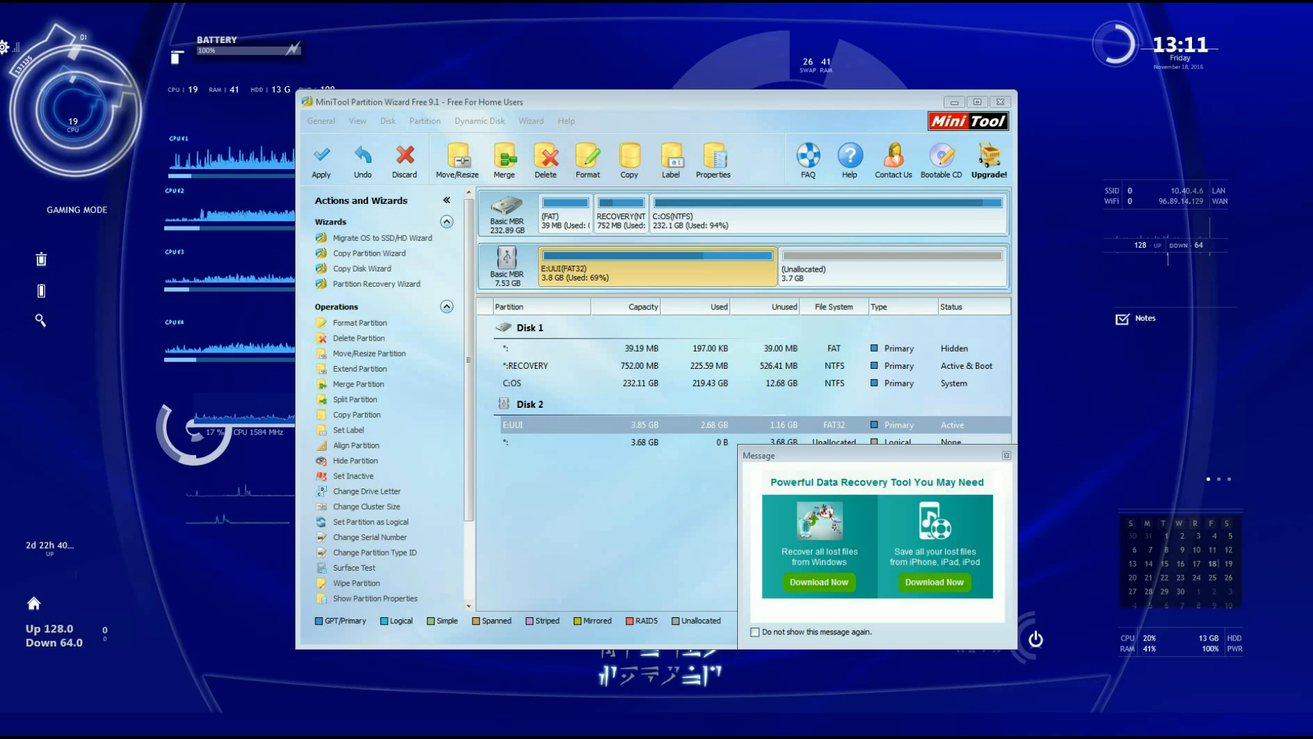
- Start a new partition in Disk 2's unallocated space despite the Windows warning, labelled persistence and created as Primary
{"action": "left_click", "coordinate": [860, 275]}
{"action": "right_click", "coordinate": [859, 274]}
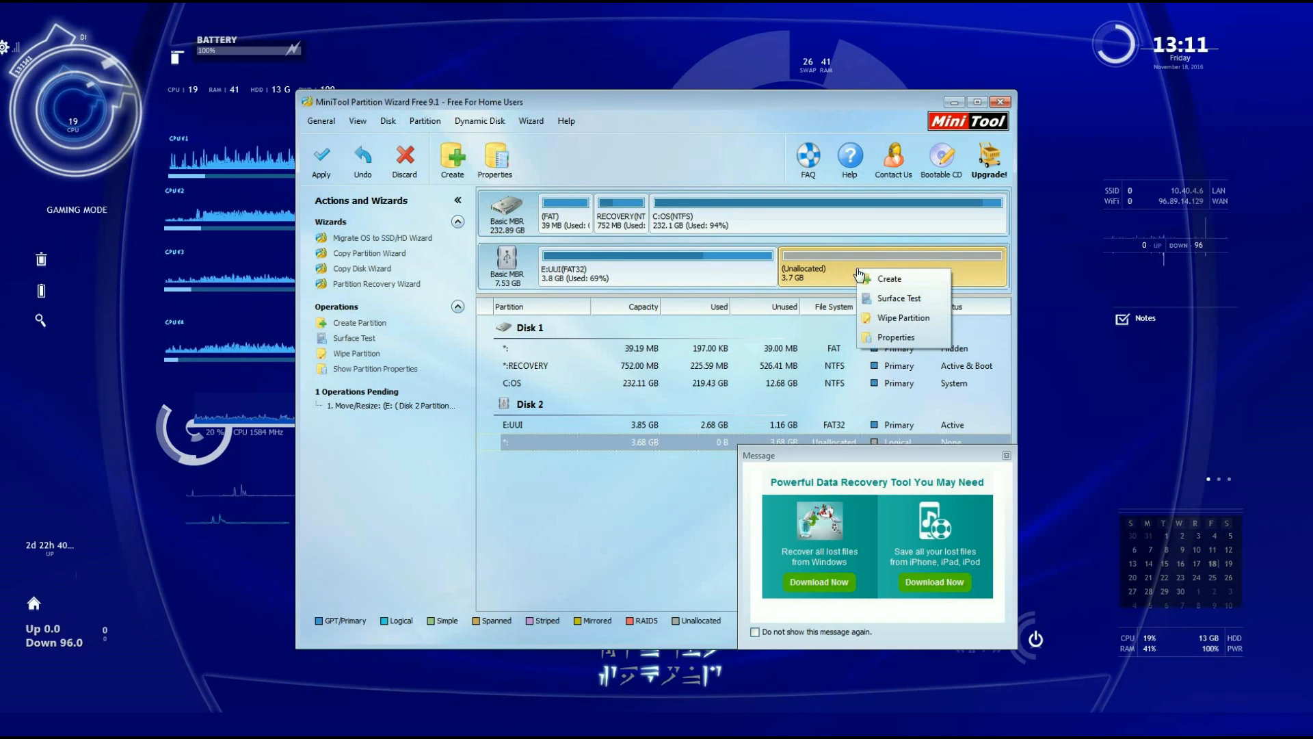
{"action": "left_click", "coordinate": [890, 279]}
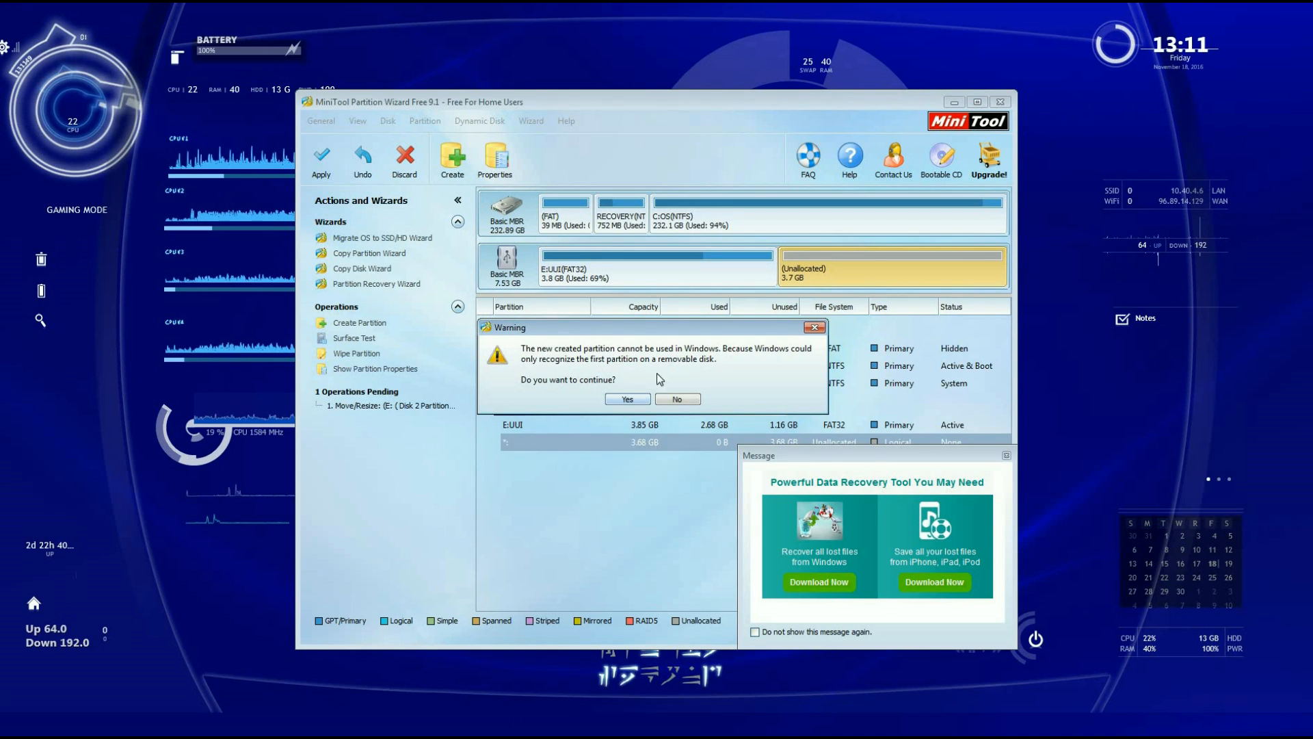
{"action": "left_click", "coordinate": [628, 400]}
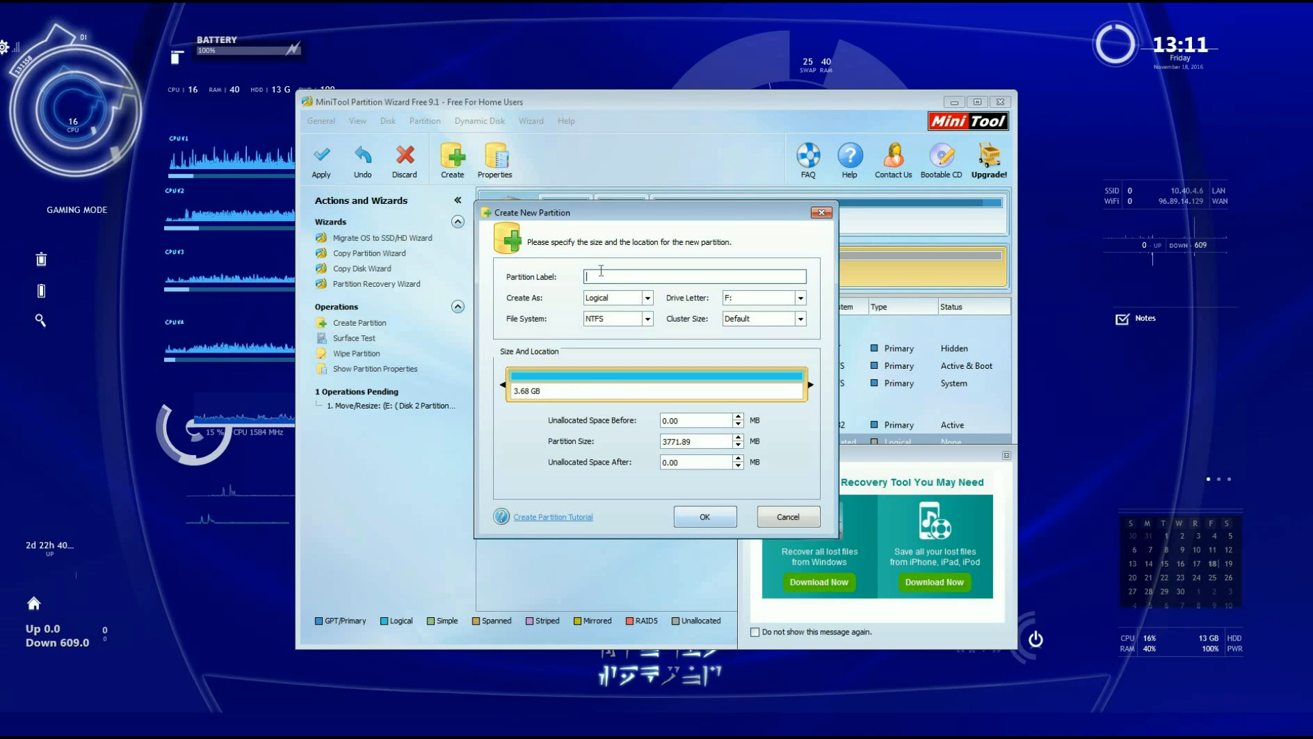
{"action": "type", "text": "pers"}
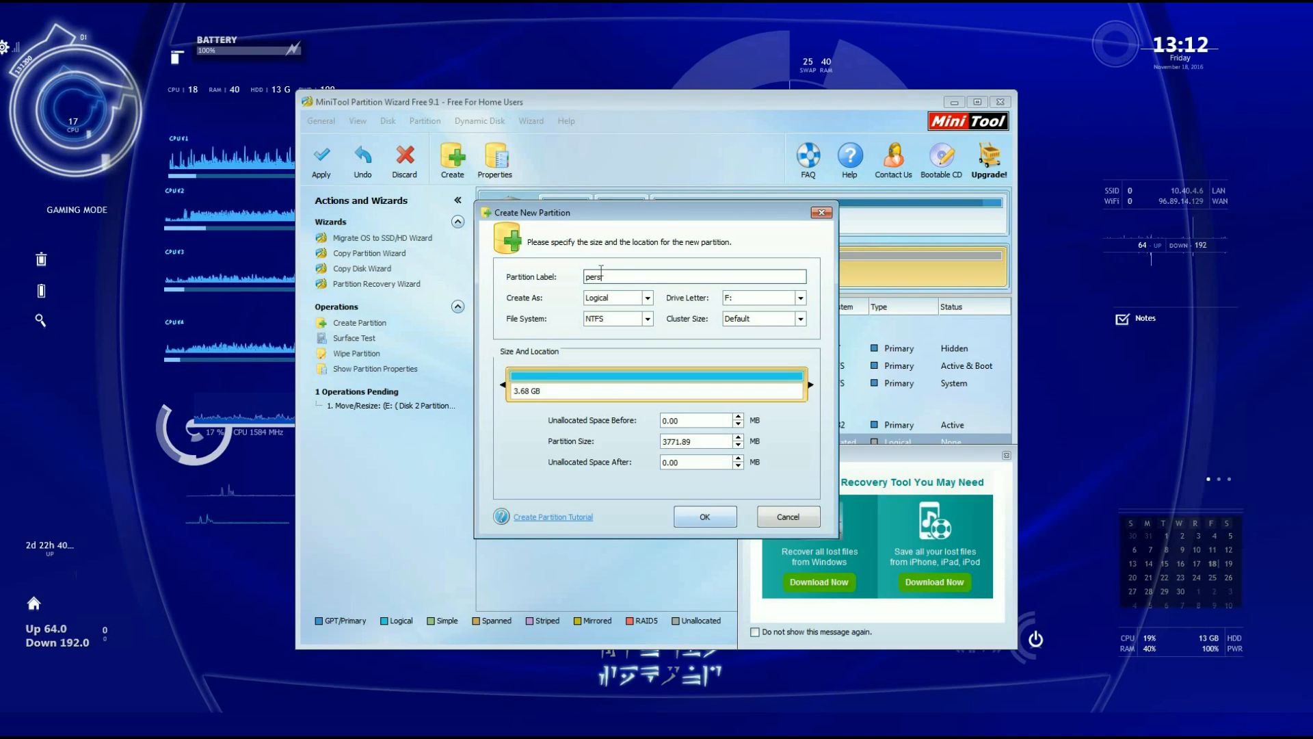
{"action": "type", "text": "istence"}
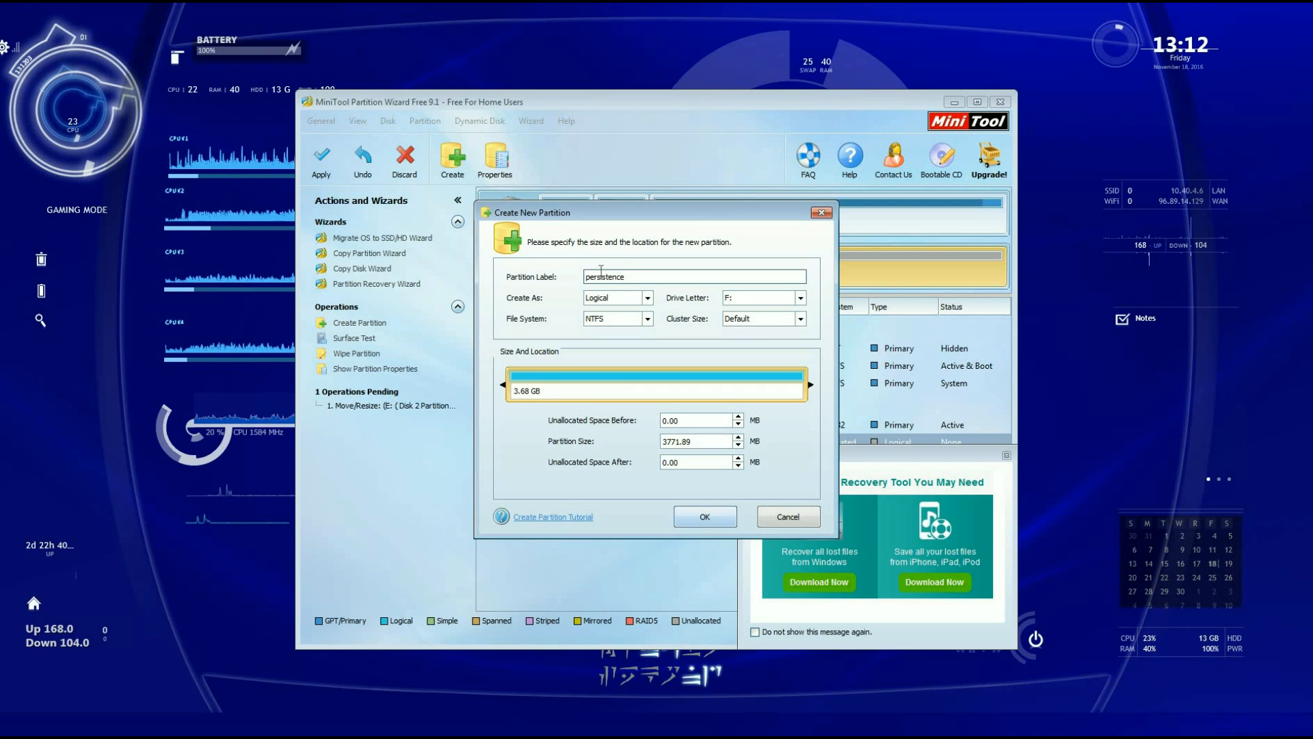
{"action": "left_click", "coordinate": [630, 301]}
{"action": "left_click", "coordinate": [626, 311]}
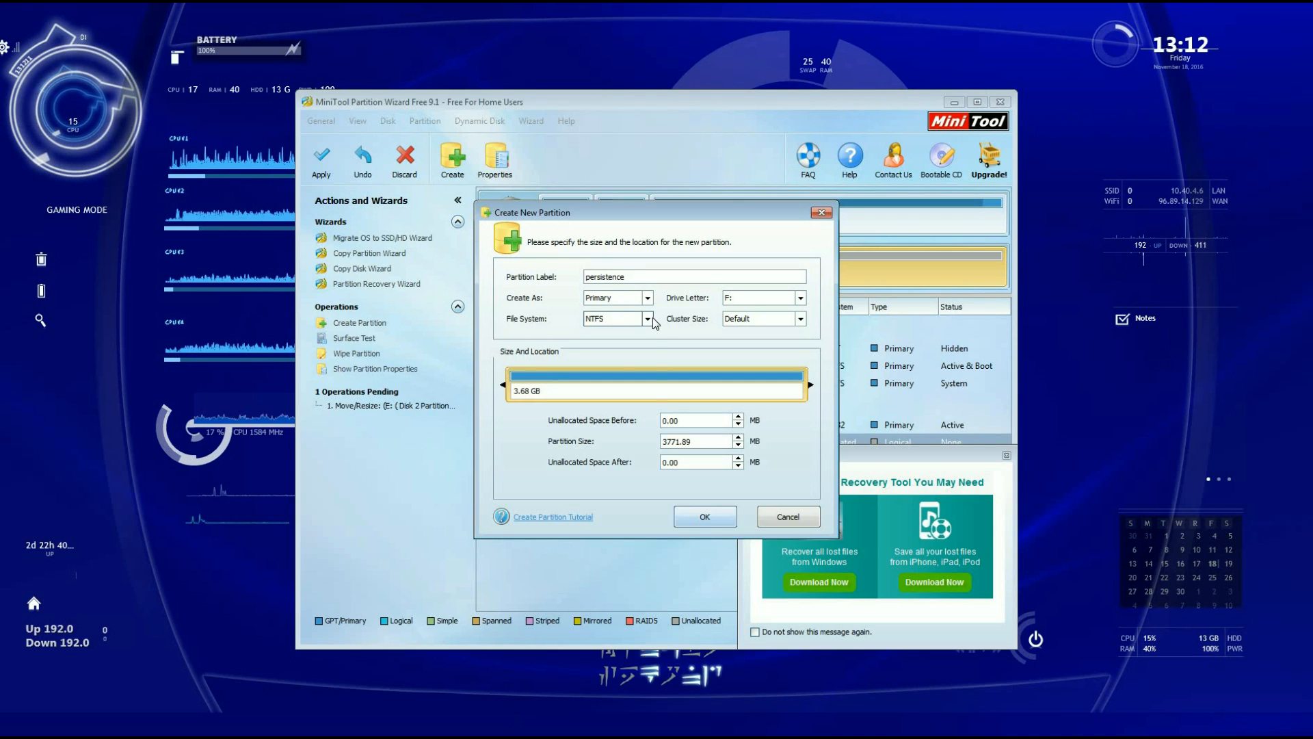
- Set the new partition's file system to Ext4, enter the label persistence again, and confirm the partition
{"action": "left_click", "coordinate": [647, 319]}
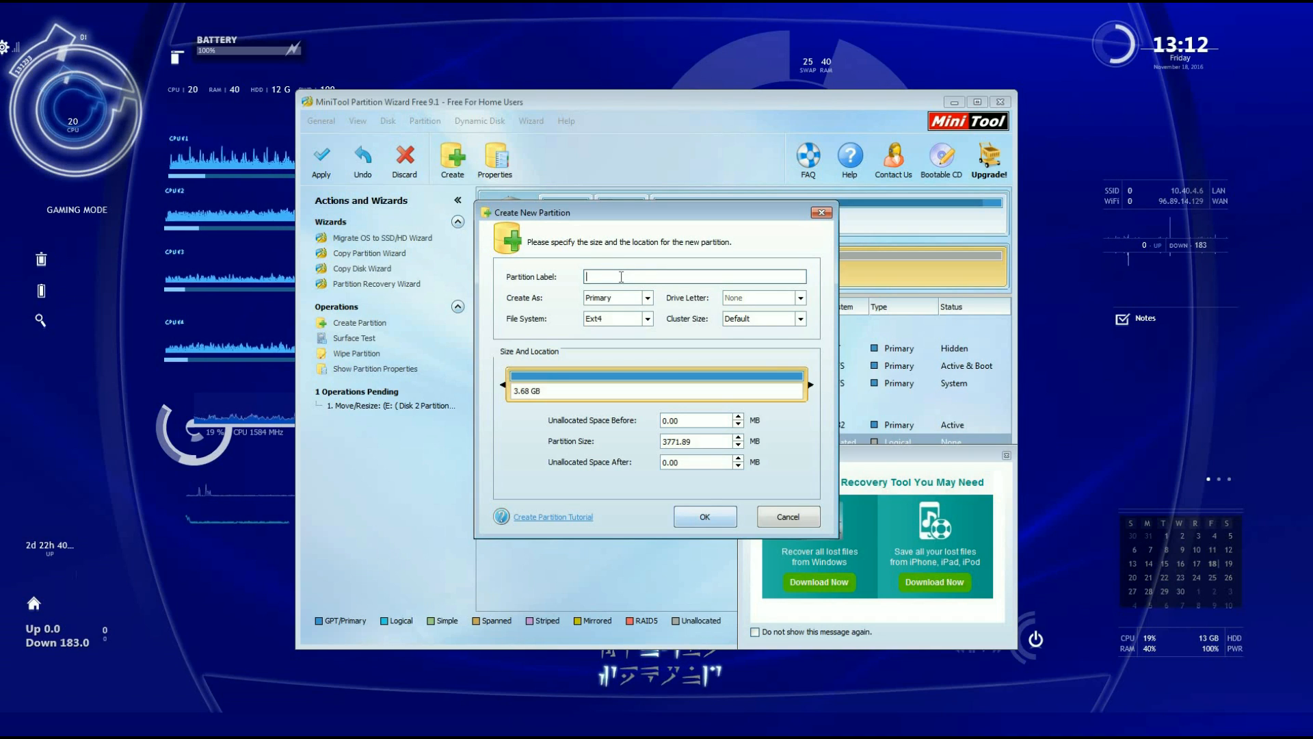
{"action": "type", "text": "per"}
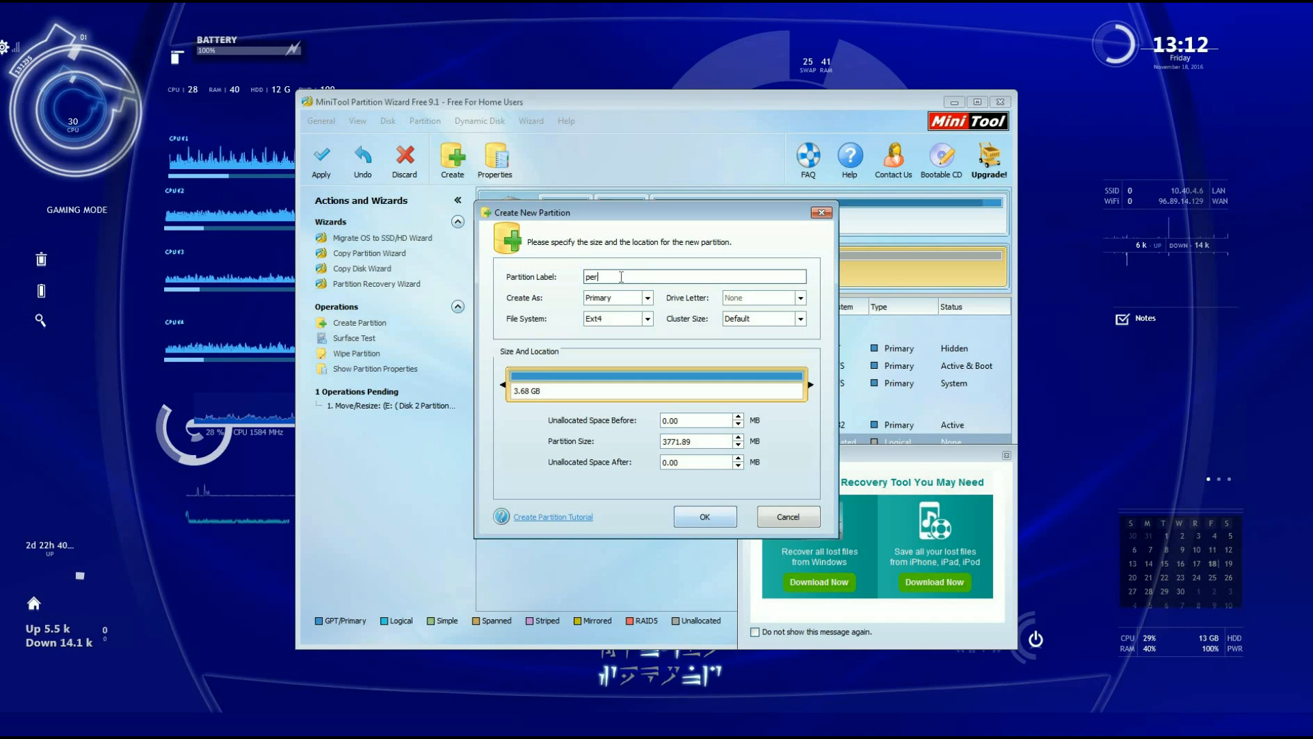
{"action": "type", "text": "sist"}
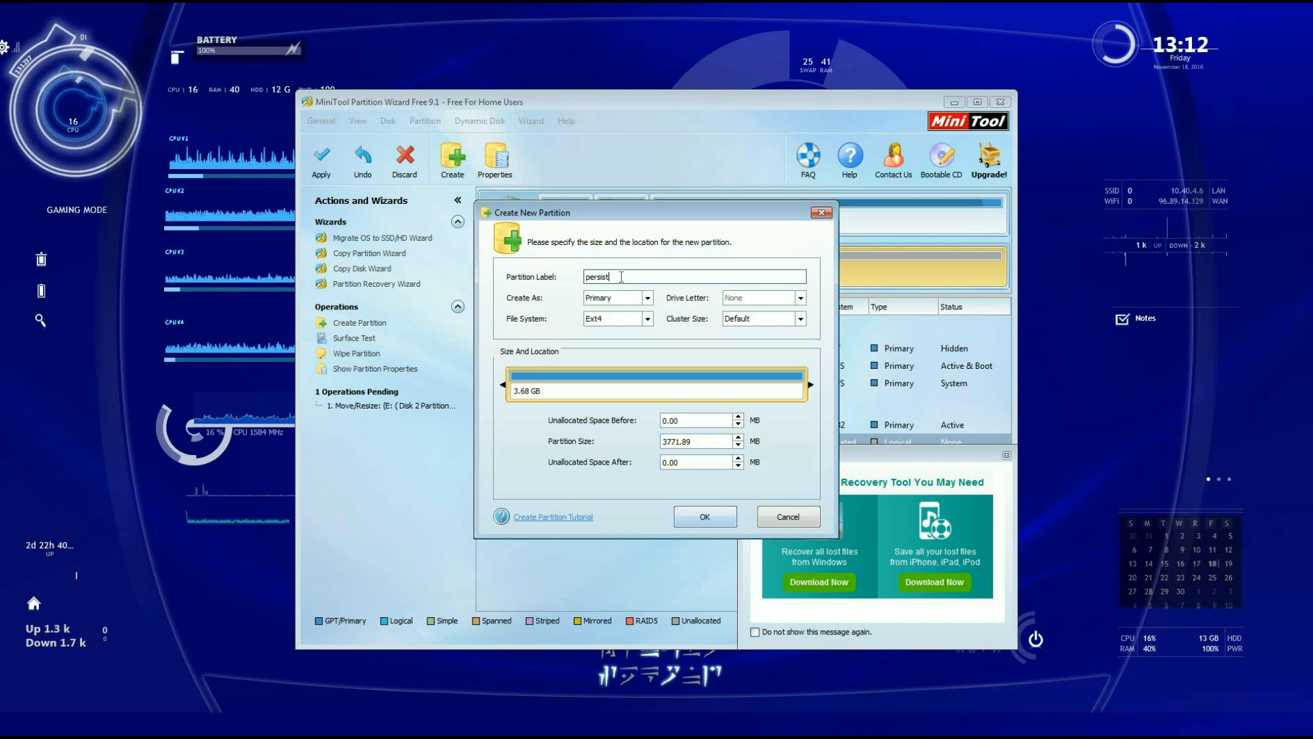
{"action": "type", "text": "ence"}
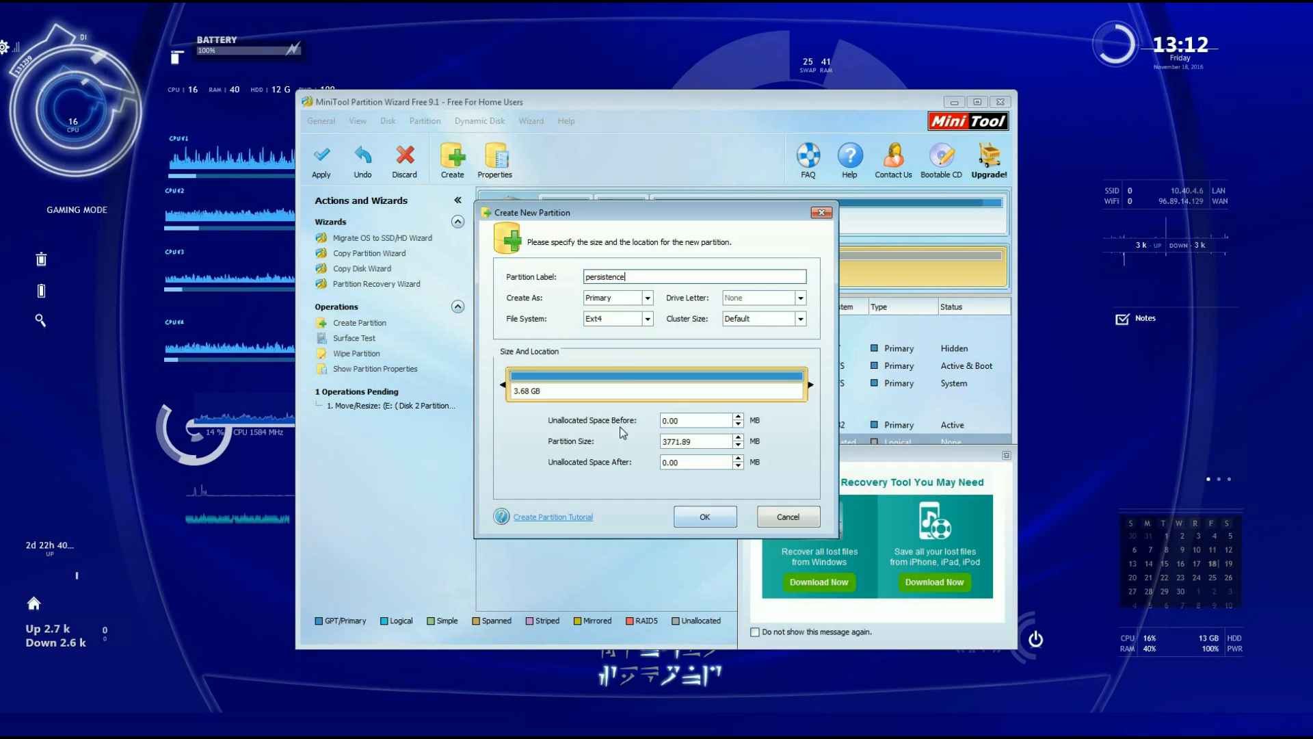
{"action": "left_click", "coordinate": [705, 517]}
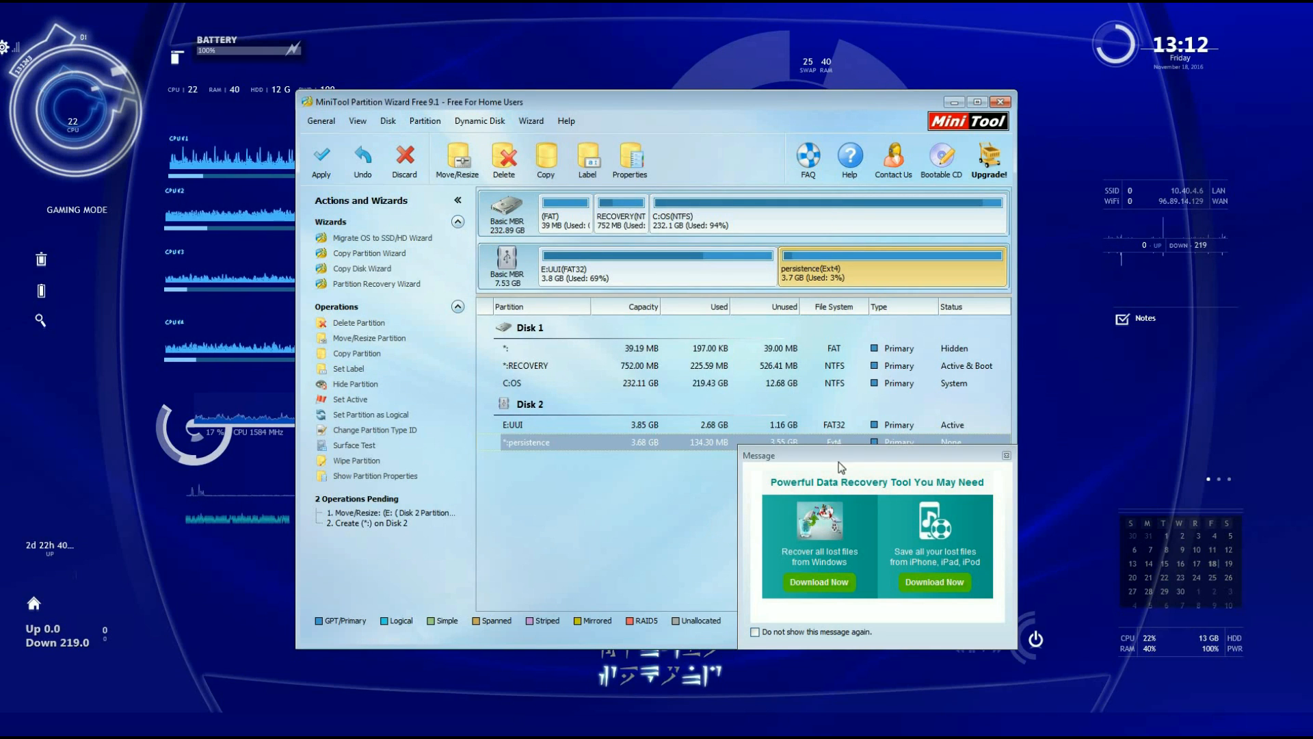
- Apply the pending resize and create operations to the USB drive, and close the partition manager when done
{"action": "left_click", "coordinate": [326, 162]}
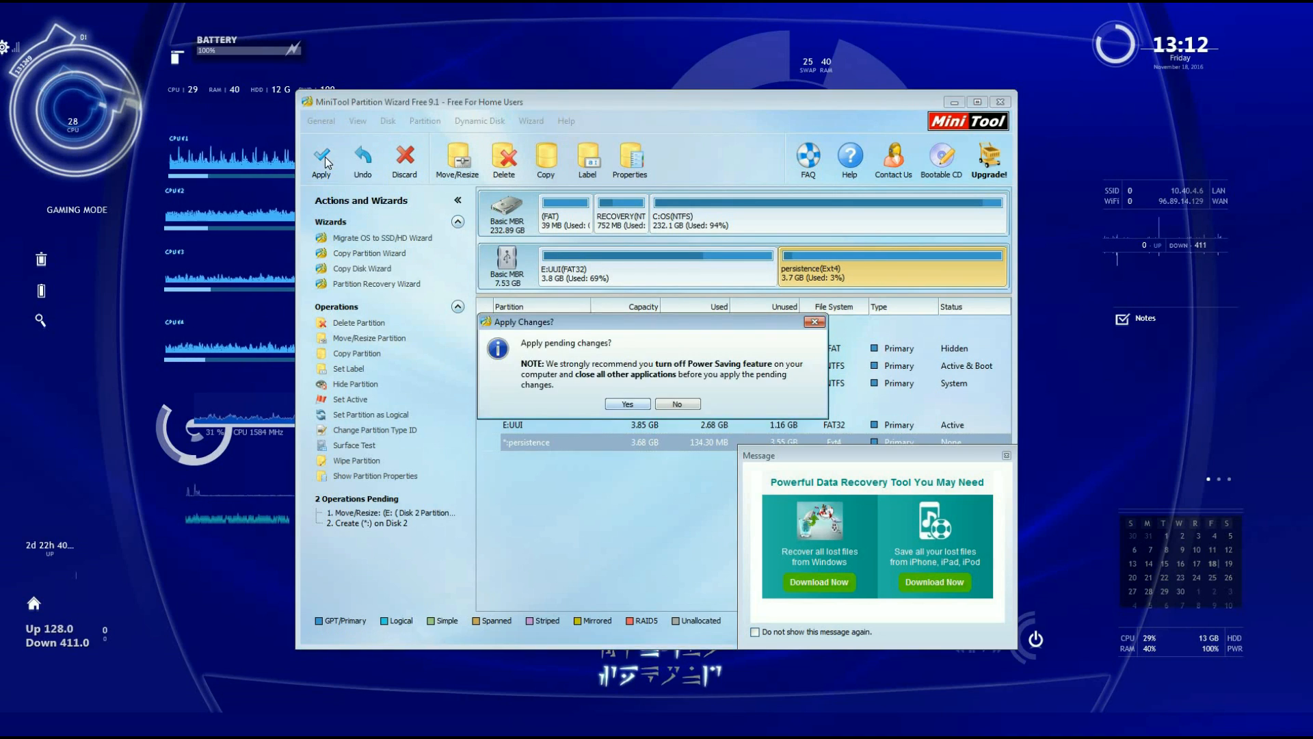
{"action": "left_click", "coordinate": [628, 405]}
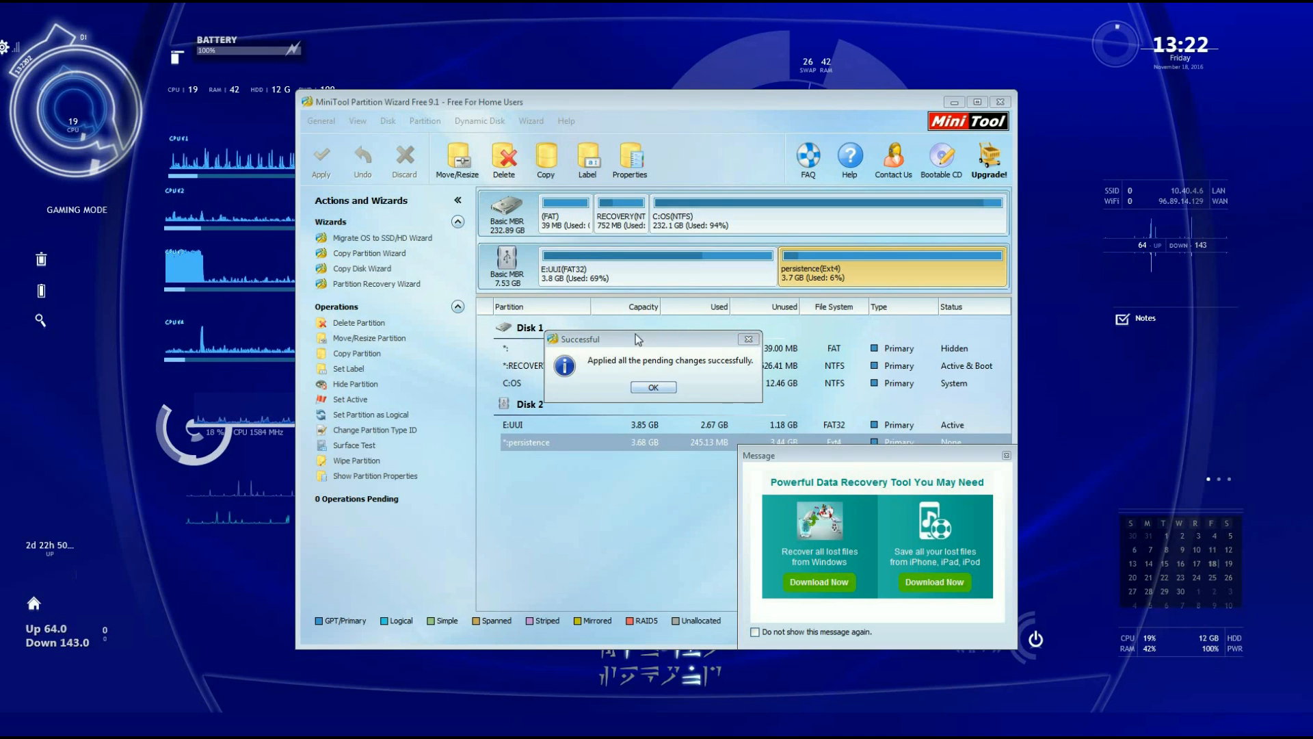
{"action": "left_click", "coordinate": [653, 387]}
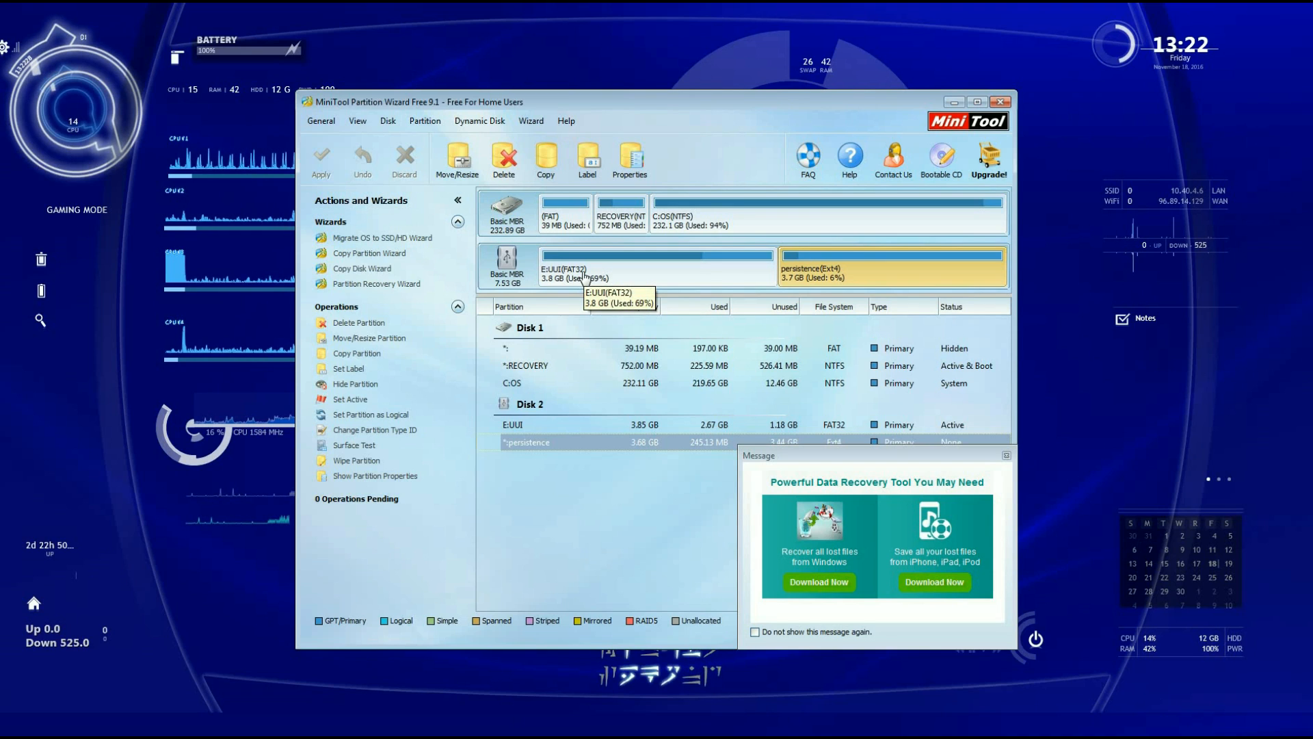
{"action": "left_click", "coordinate": [1000, 102]}
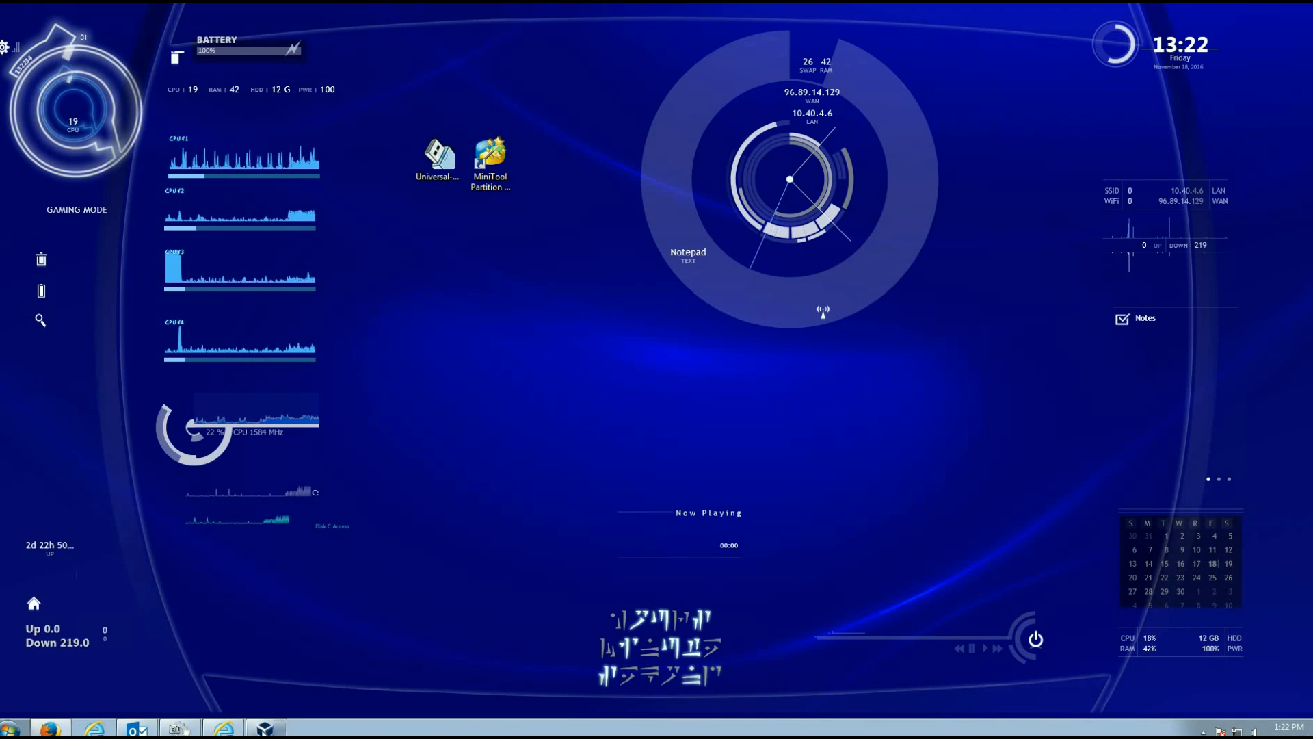
- Switch to VirtualBox and start a new virtual machine named kalit USB, with type Linux and version Other Linux (64-bit)
{"action": "left_click", "coordinate": [265, 728]}
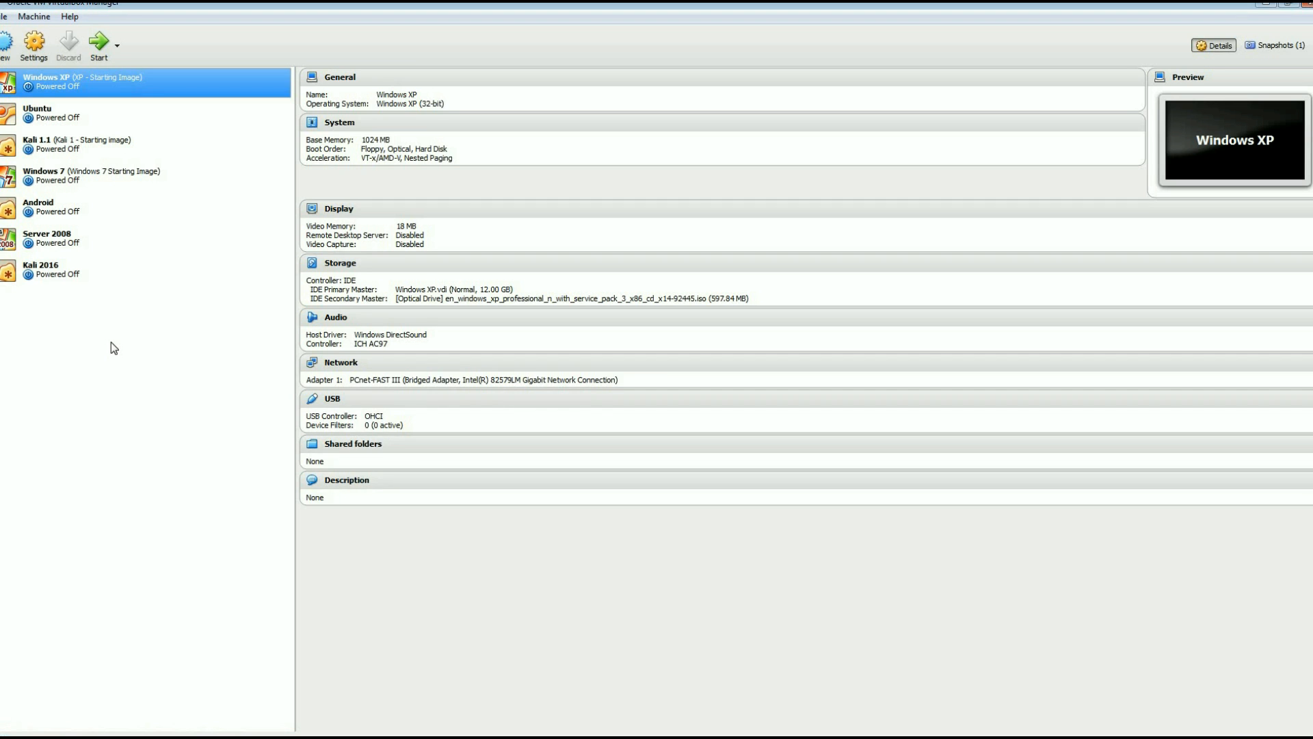
{"action": "left_click", "coordinate": [7, 53]}
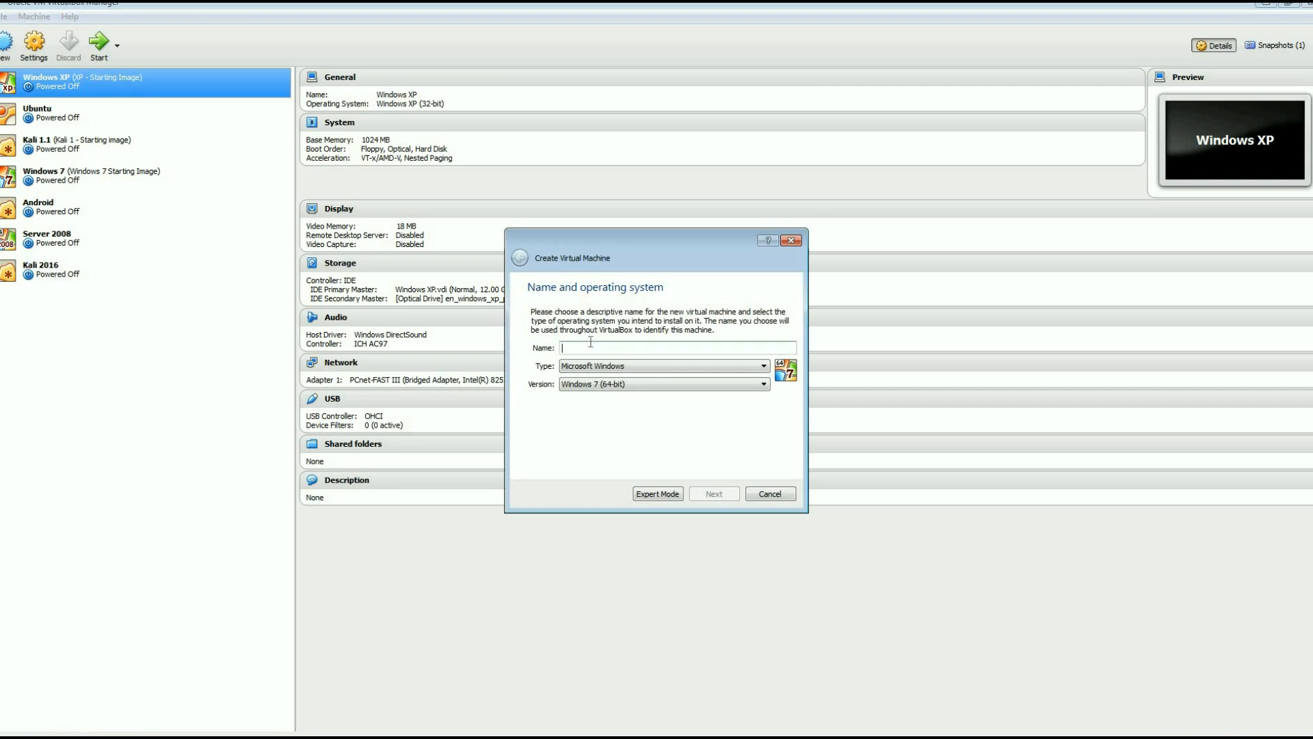
{"action": "type", "text": "kalit USB"}
{"action": "left_click", "coordinate": [637, 373]}
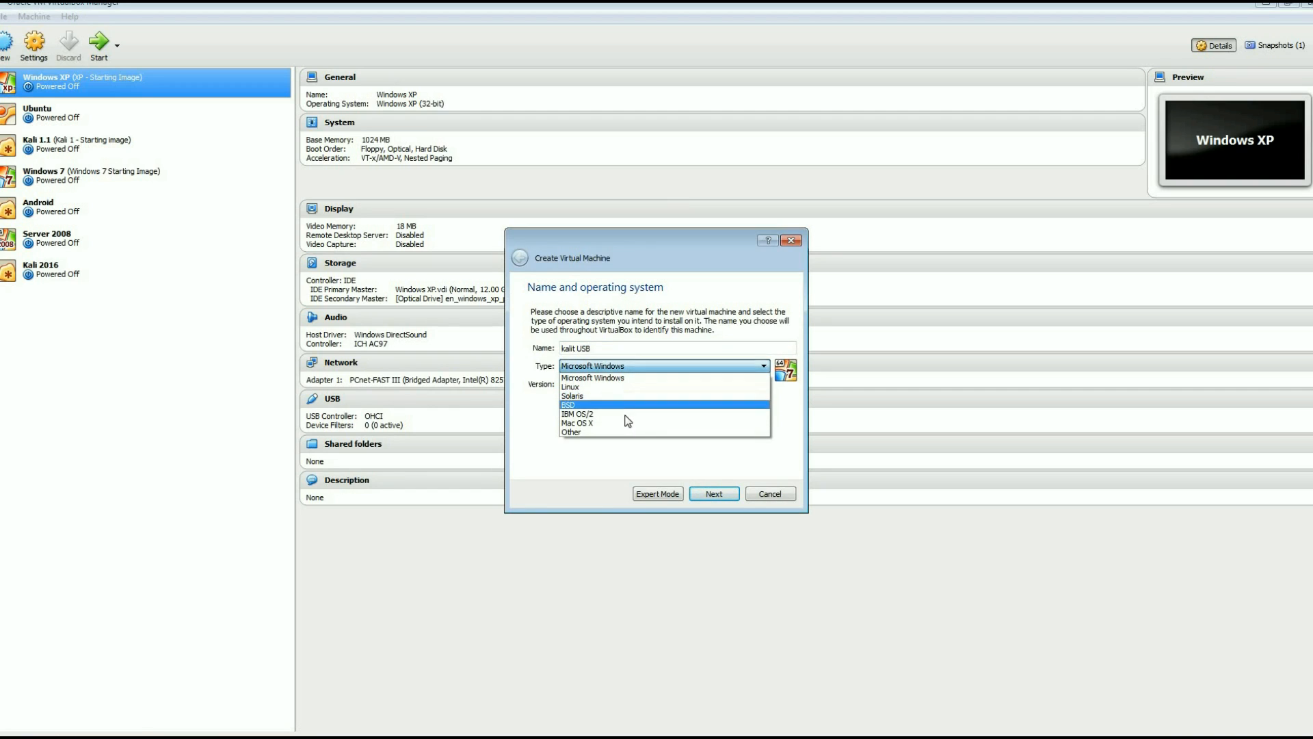
{"action": "left_click", "coordinate": [625, 388]}
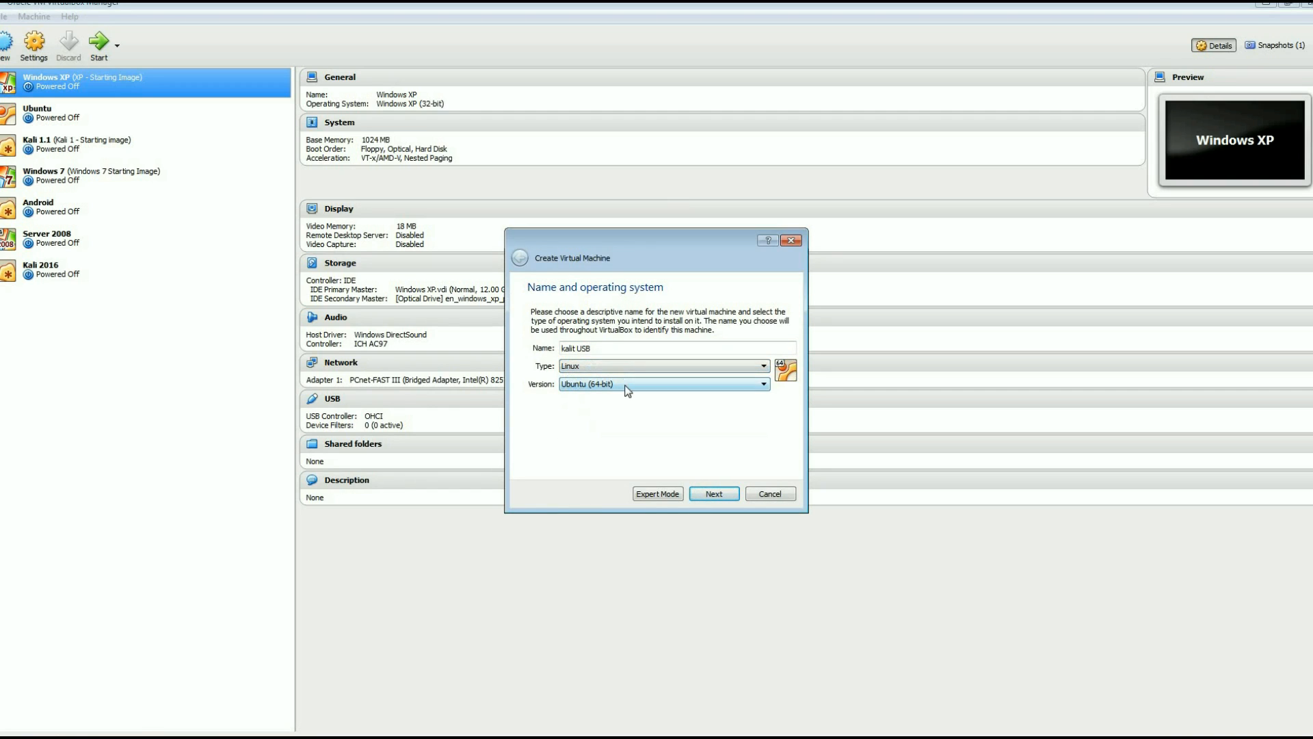
{"action": "left_click", "coordinate": [725, 384]}
{"action": "scroll", "coordinate": [767, 453], "scroll_direction": "down", "scroll_amount": 3}
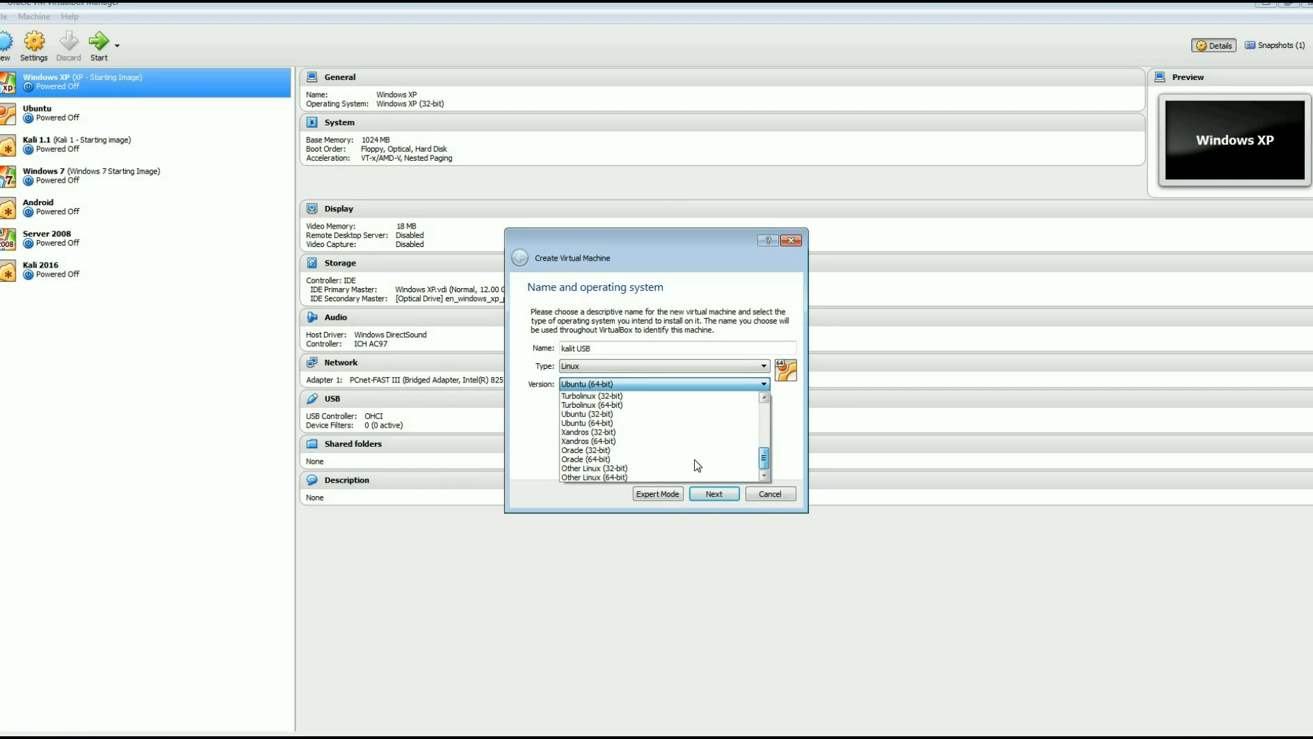
{"action": "left_click", "coordinate": [658, 474]}
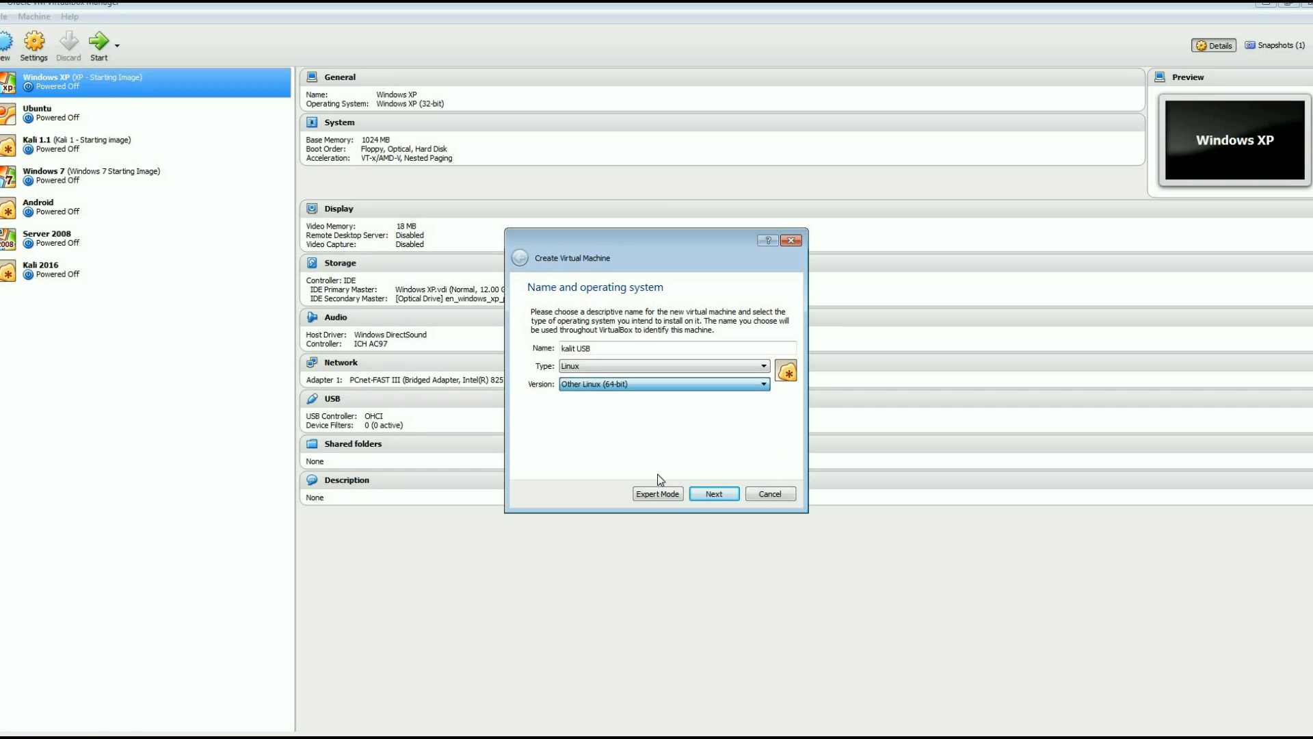
{"action": "left_click", "coordinate": [715, 496]}
- Set the new virtual machine's memory size to 2048 MB and continue to the hard disk options
{"action": "left_click", "coordinate": [588, 361]}
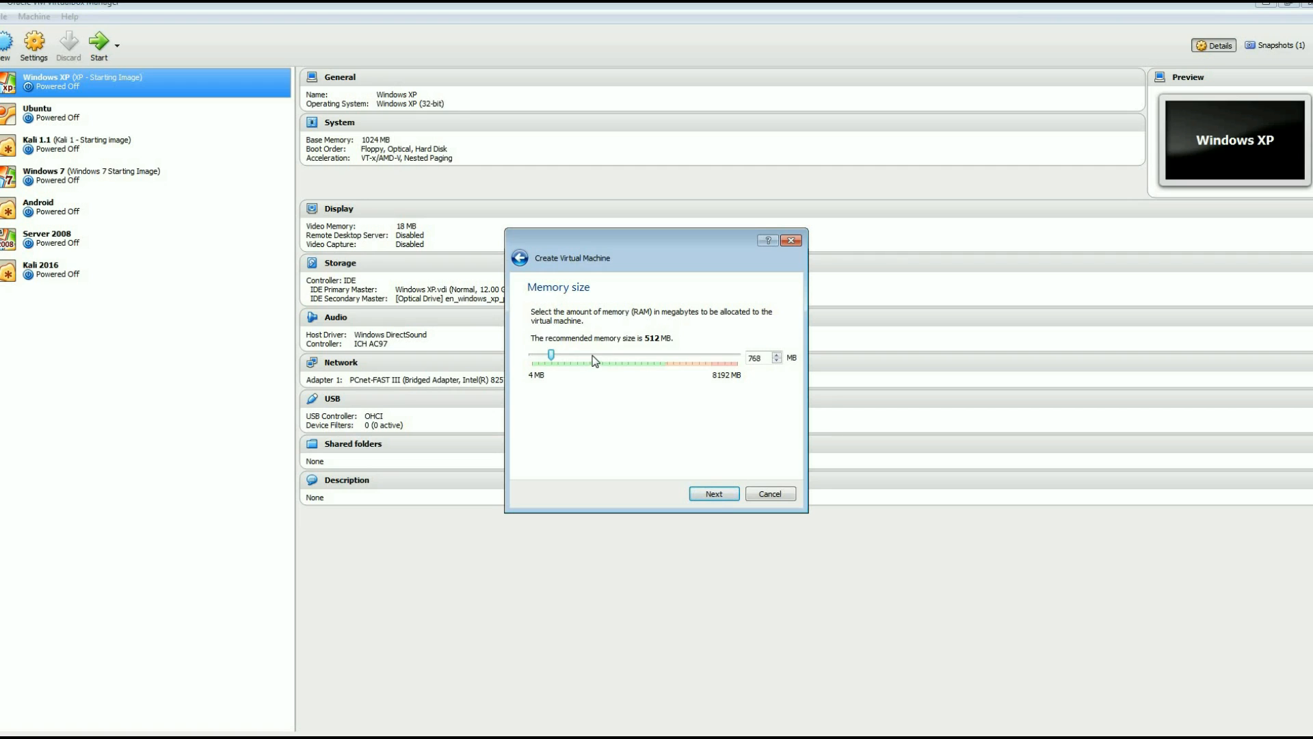
{"action": "left_click", "coordinate": [594, 361]}
{"action": "left_click", "coordinate": [593, 361]}
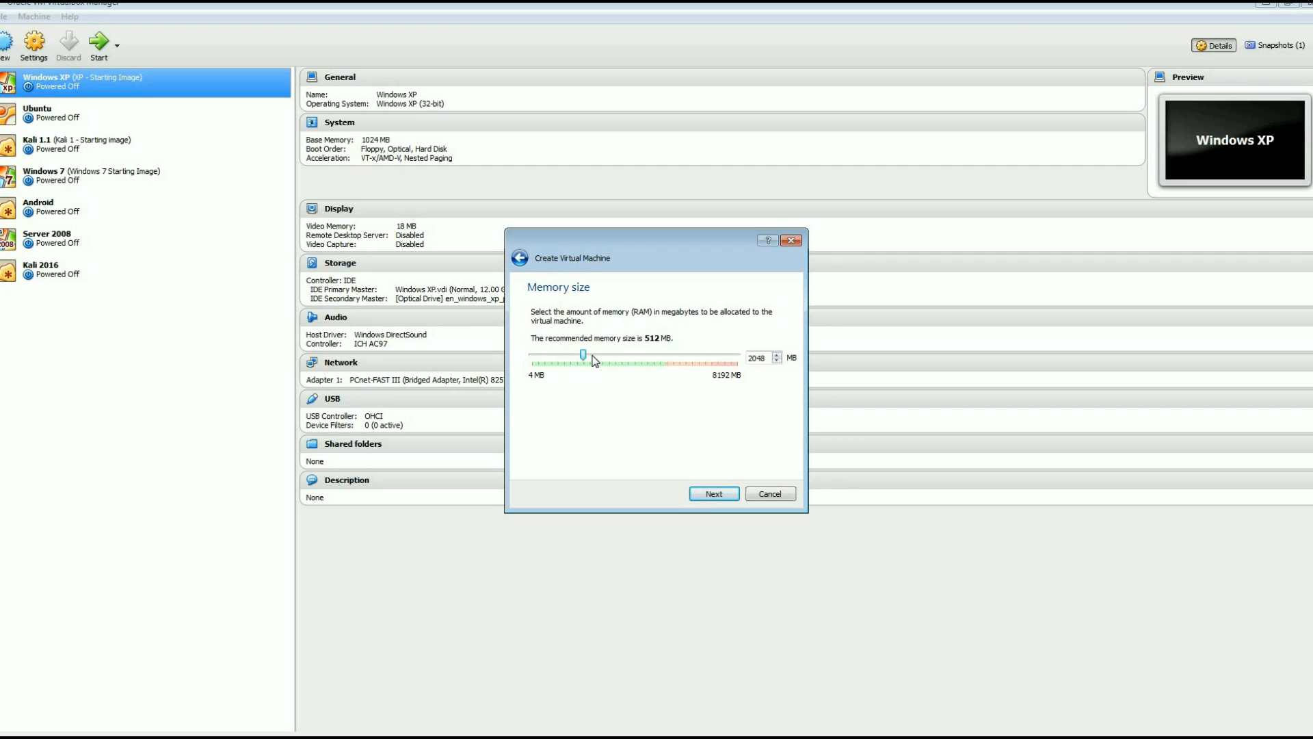
{"action": "left_click", "coordinate": [720, 497]}
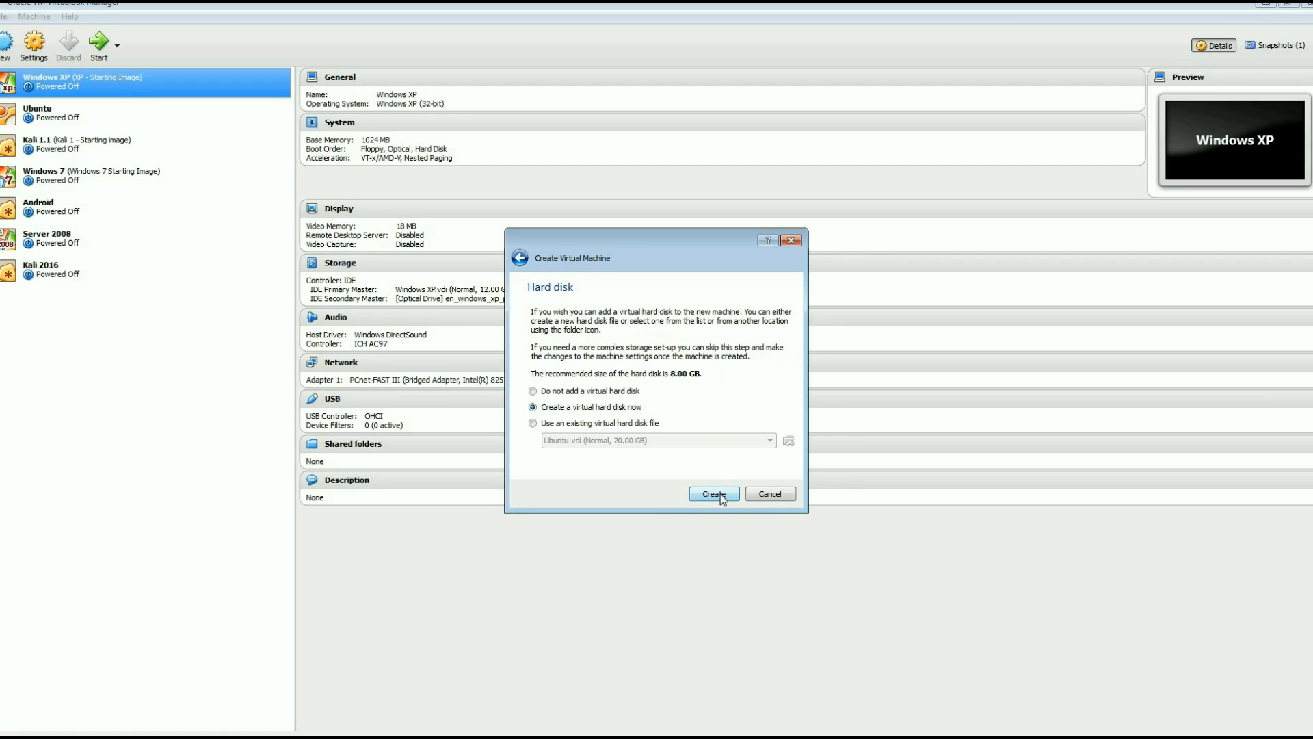
- Try to use an existing virtual hard disk file, browsing the C: drive with all file types shown, and cancel creating the machine
{"action": "left_click", "coordinate": [630, 424]}
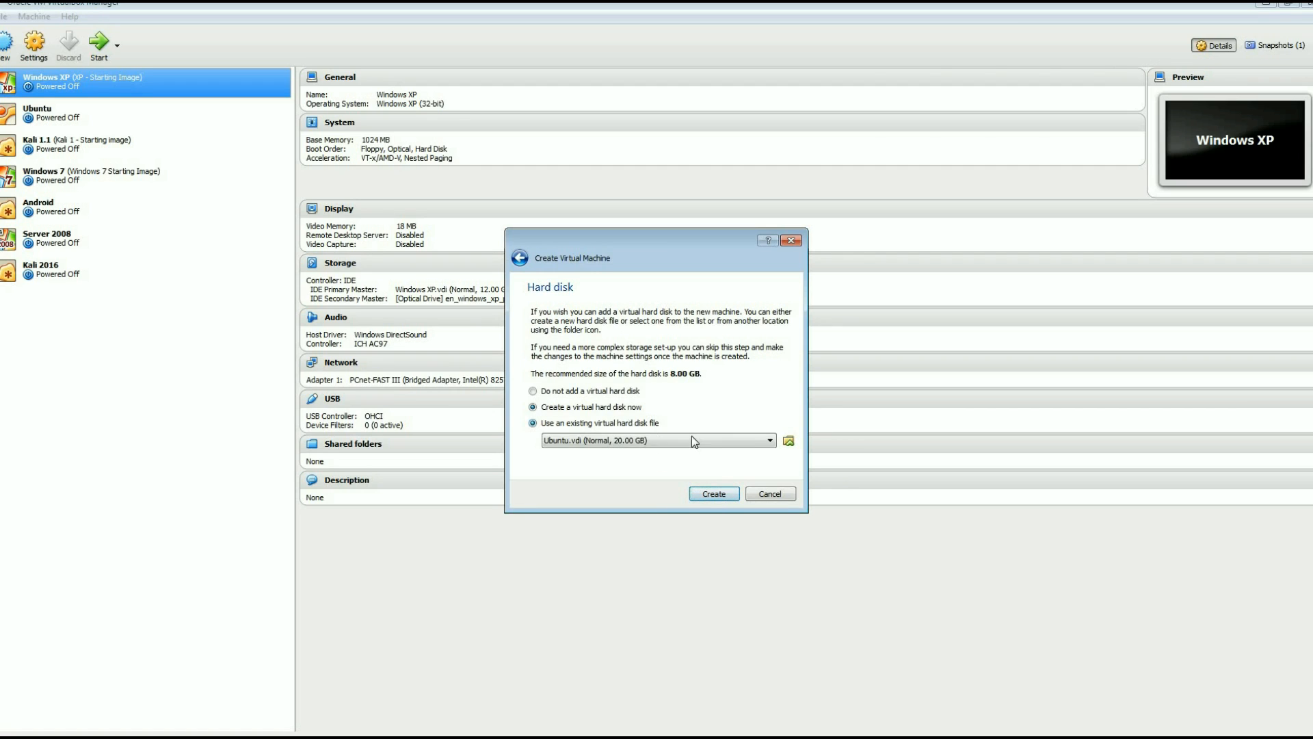
{"action": "left_click", "coordinate": [788, 442]}
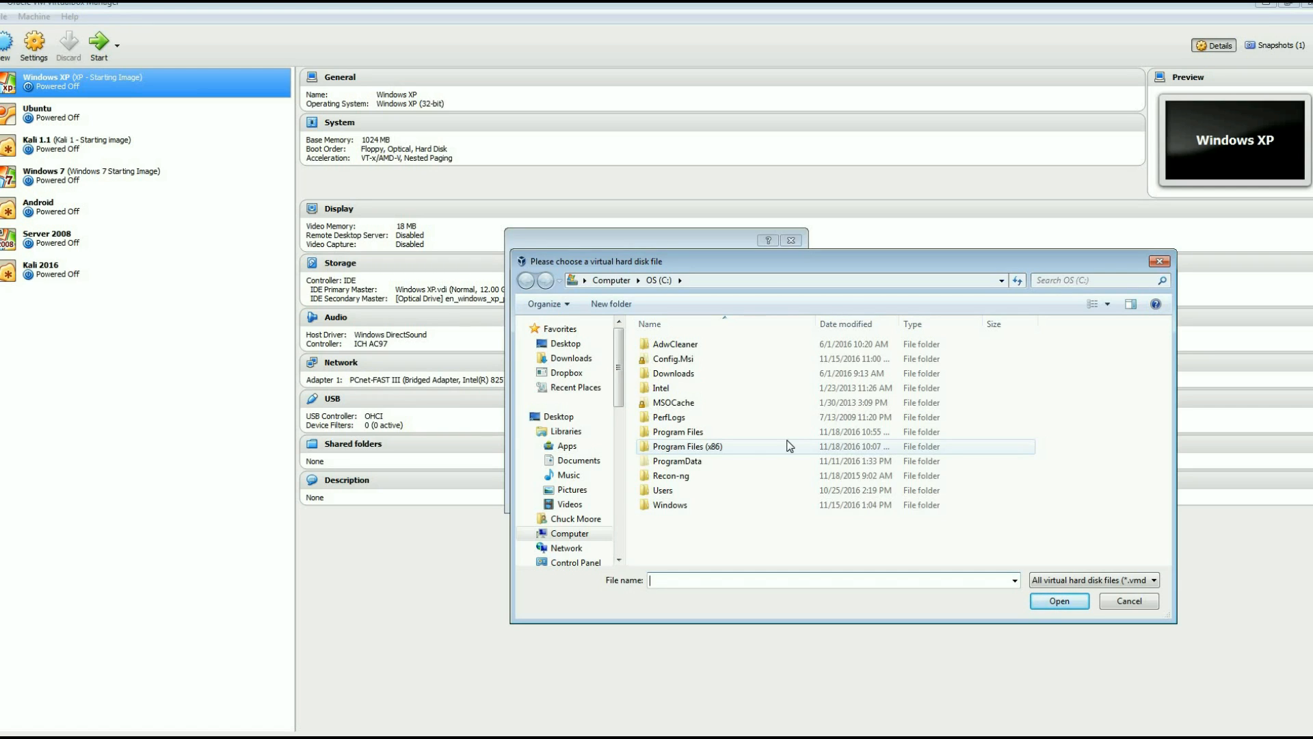
{"action": "left_click", "coordinate": [566, 534]}
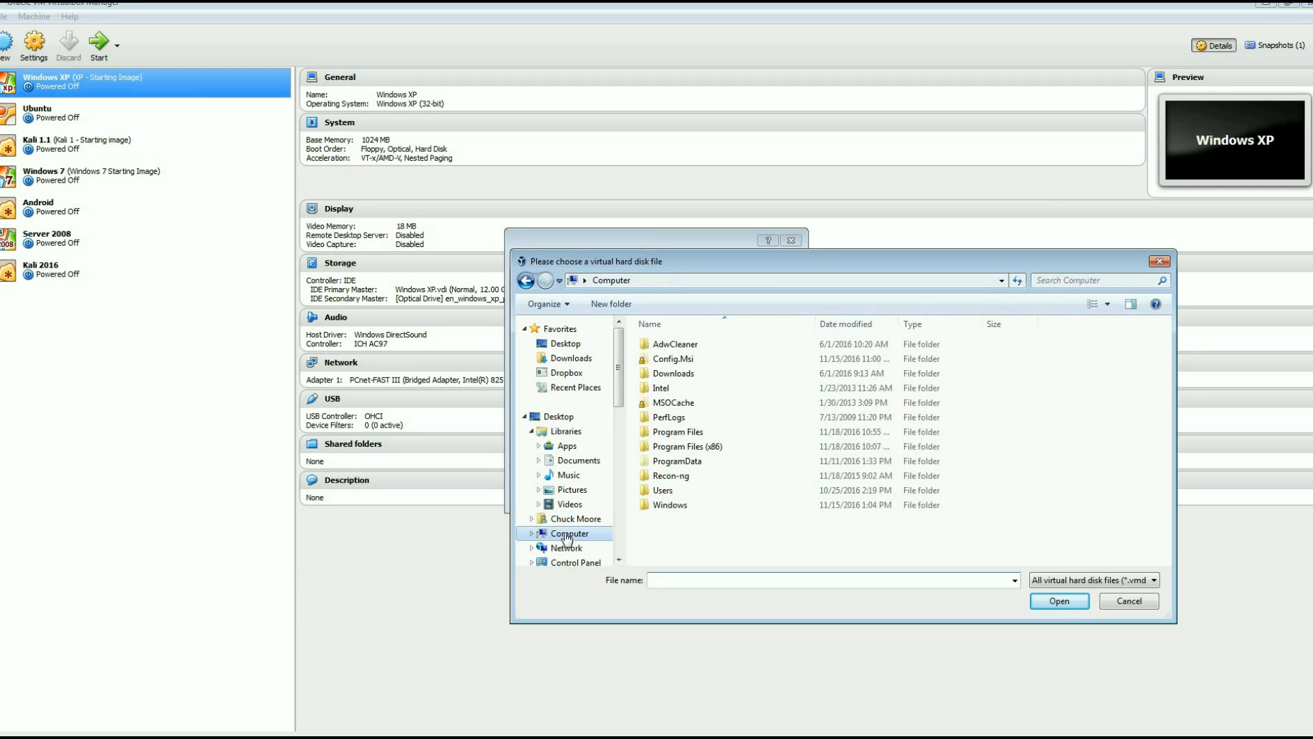
{"action": "double_click", "coordinate": [711, 342]}
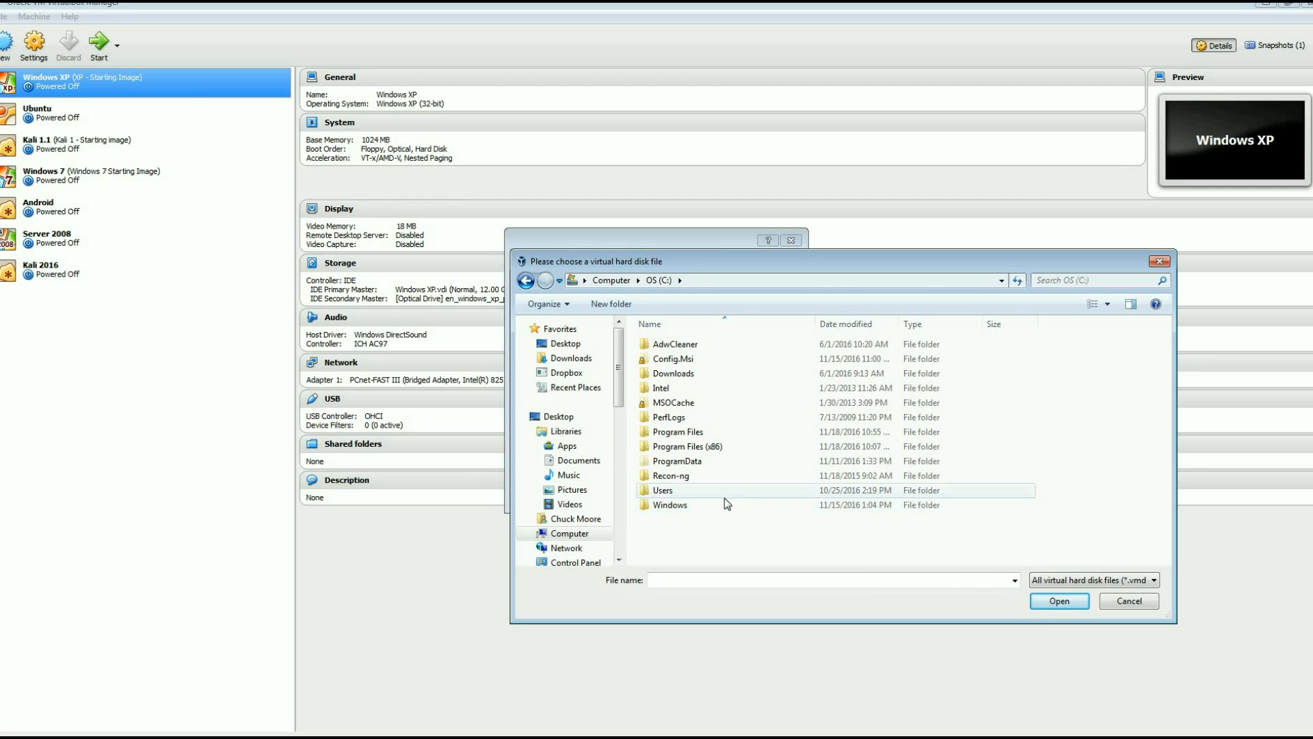
{"action": "left_click", "coordinate": [1054, 580]}
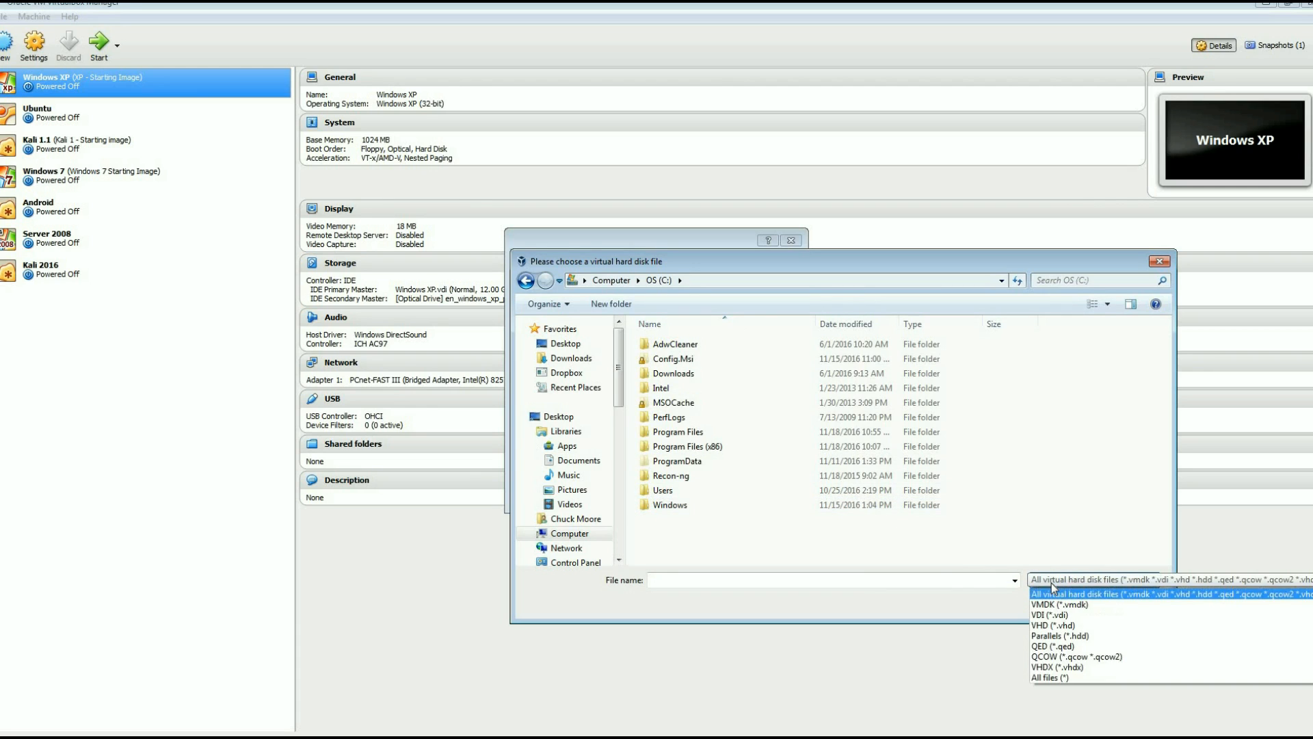
{"action": "left_click", "coordinate": [1055, 678]}
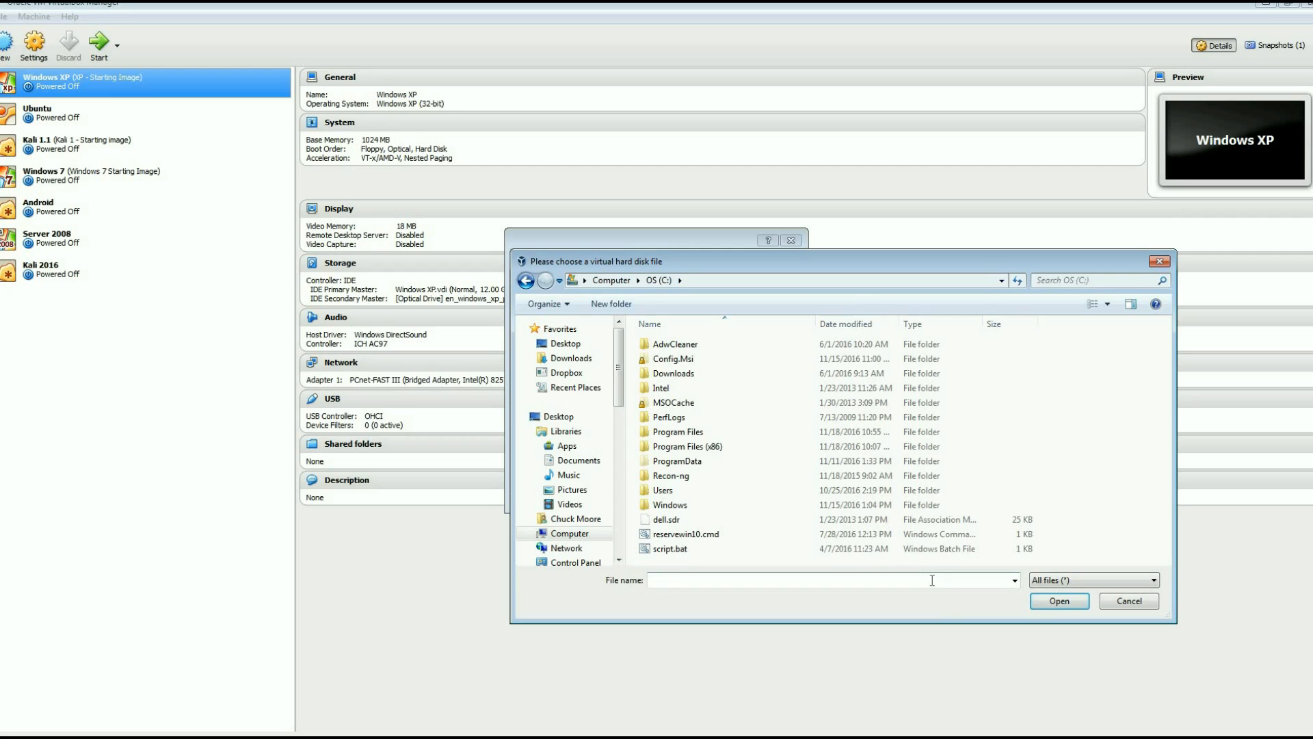
{"action": "left_click", "coordinate": [1141, 602]}
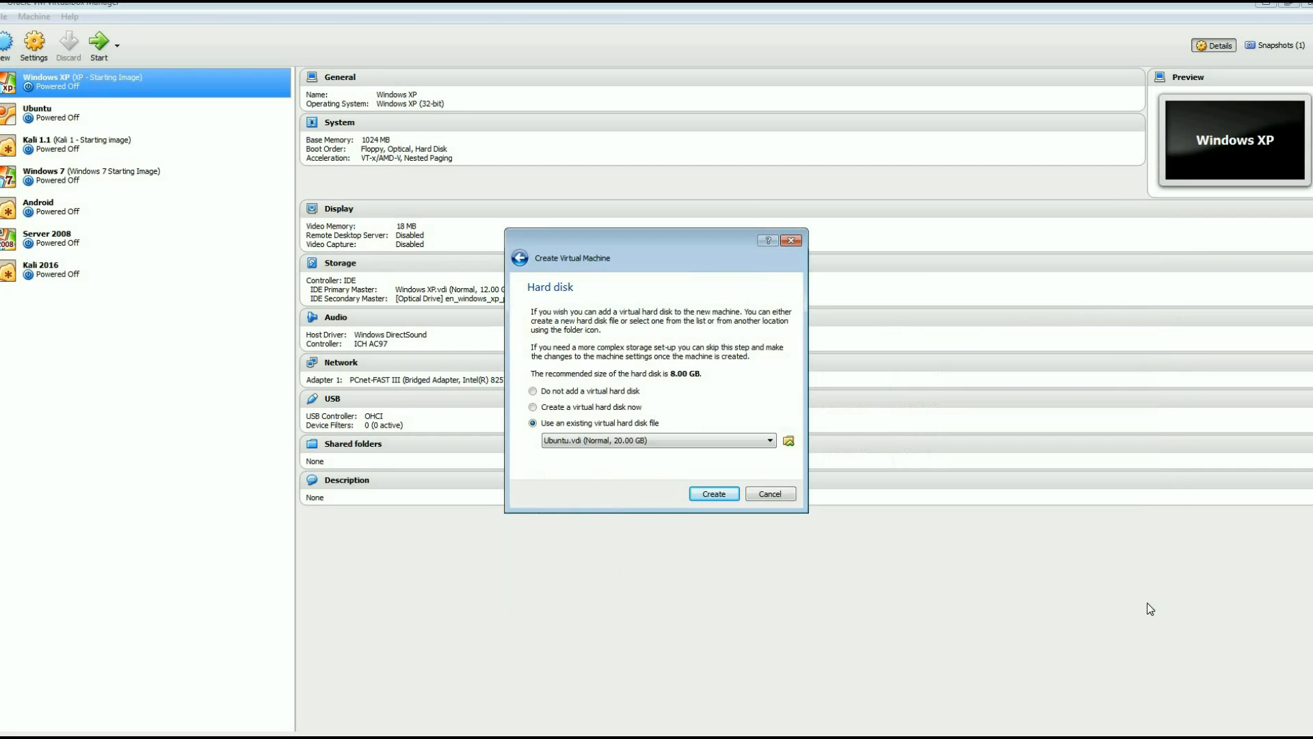
{"action": "left_click", "coordinate": [775, 494]}
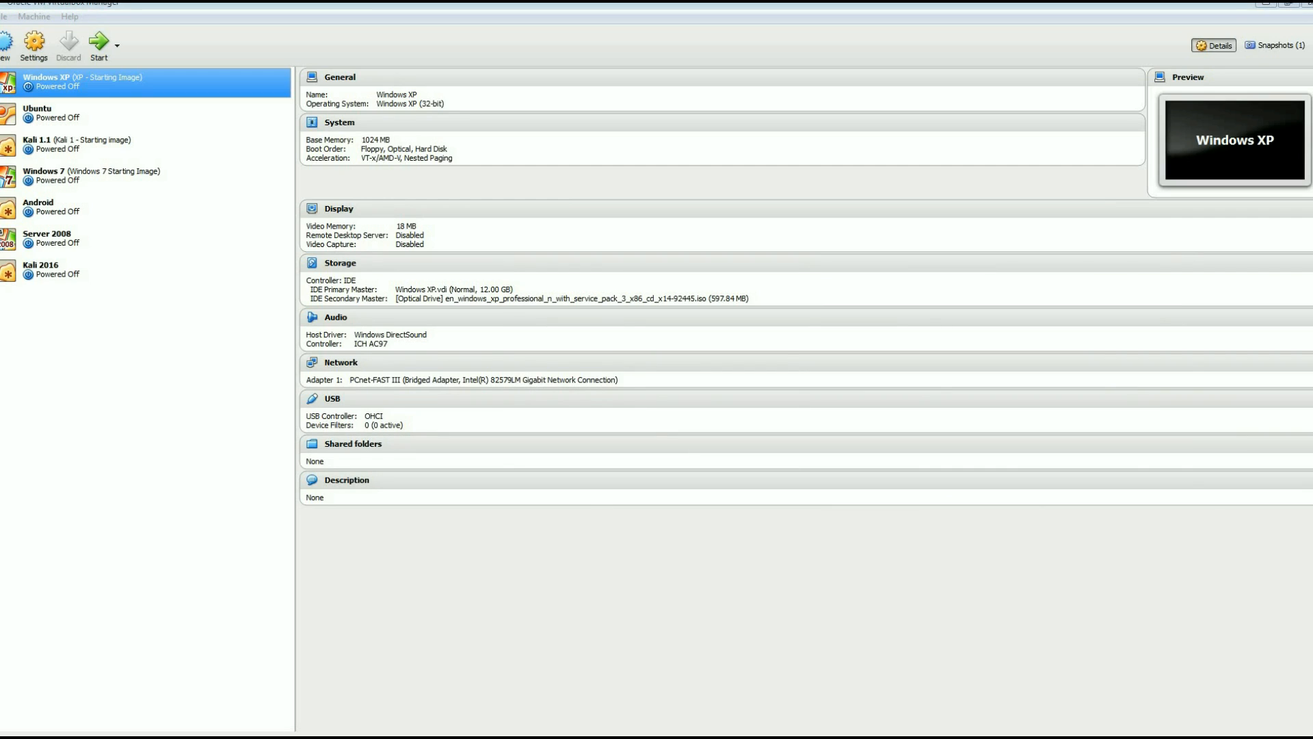
- Close VirtualBox and open cmd.exe as administrator
{"action": "mouse_move", "coordinate": [147, 730]}
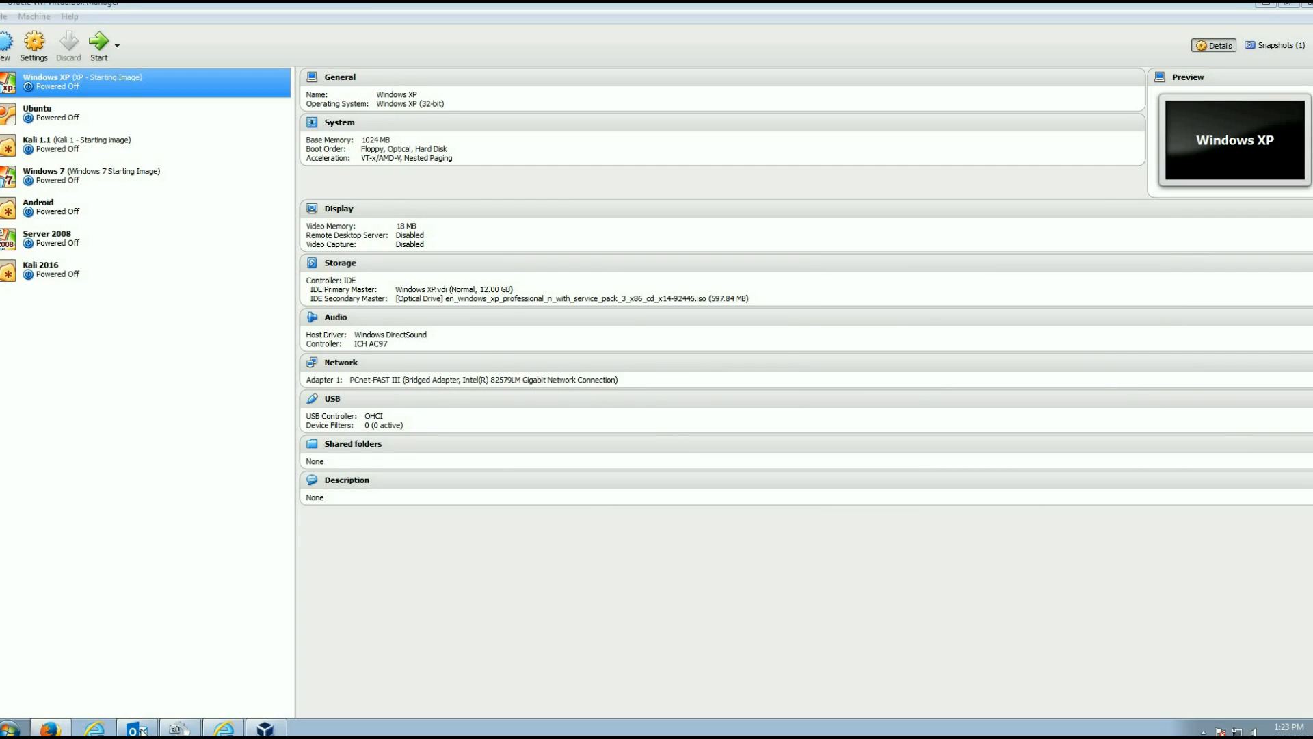
{"action": "left_click", "coordinate": [8, 729]}
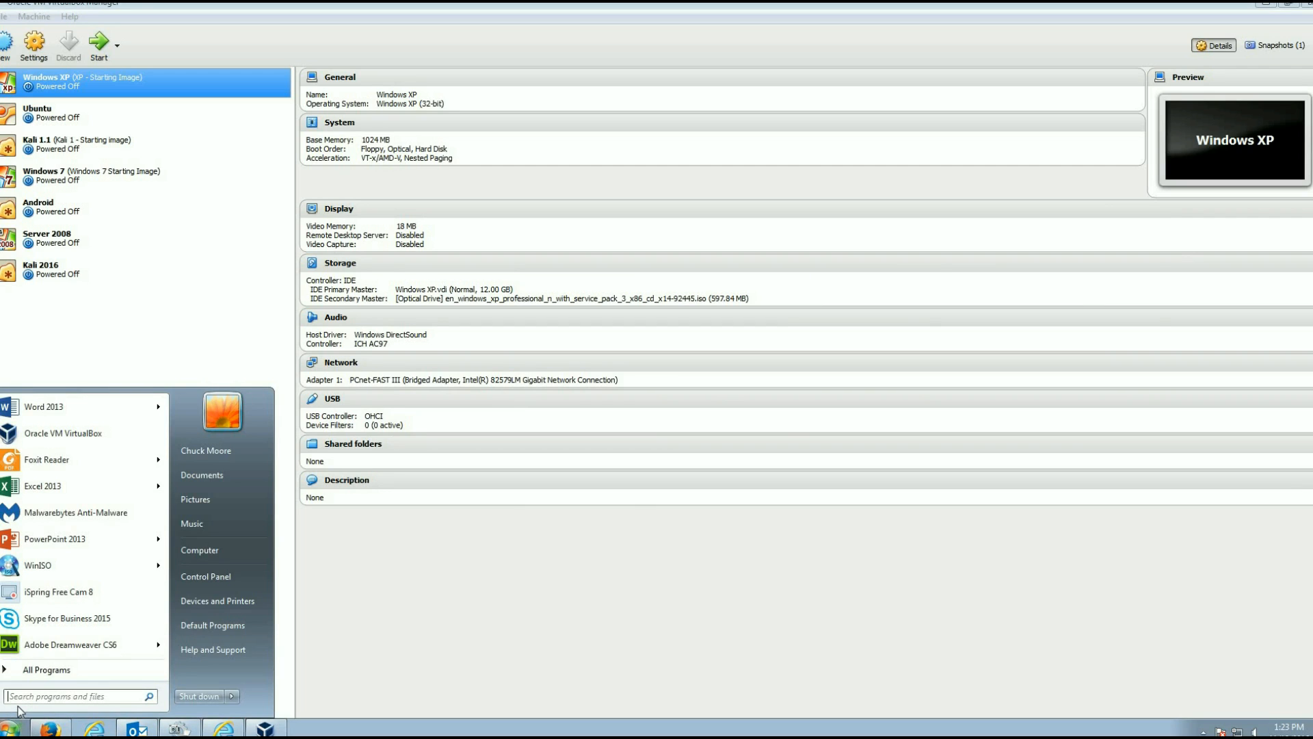
{"action": "type", "text": "cmd"}
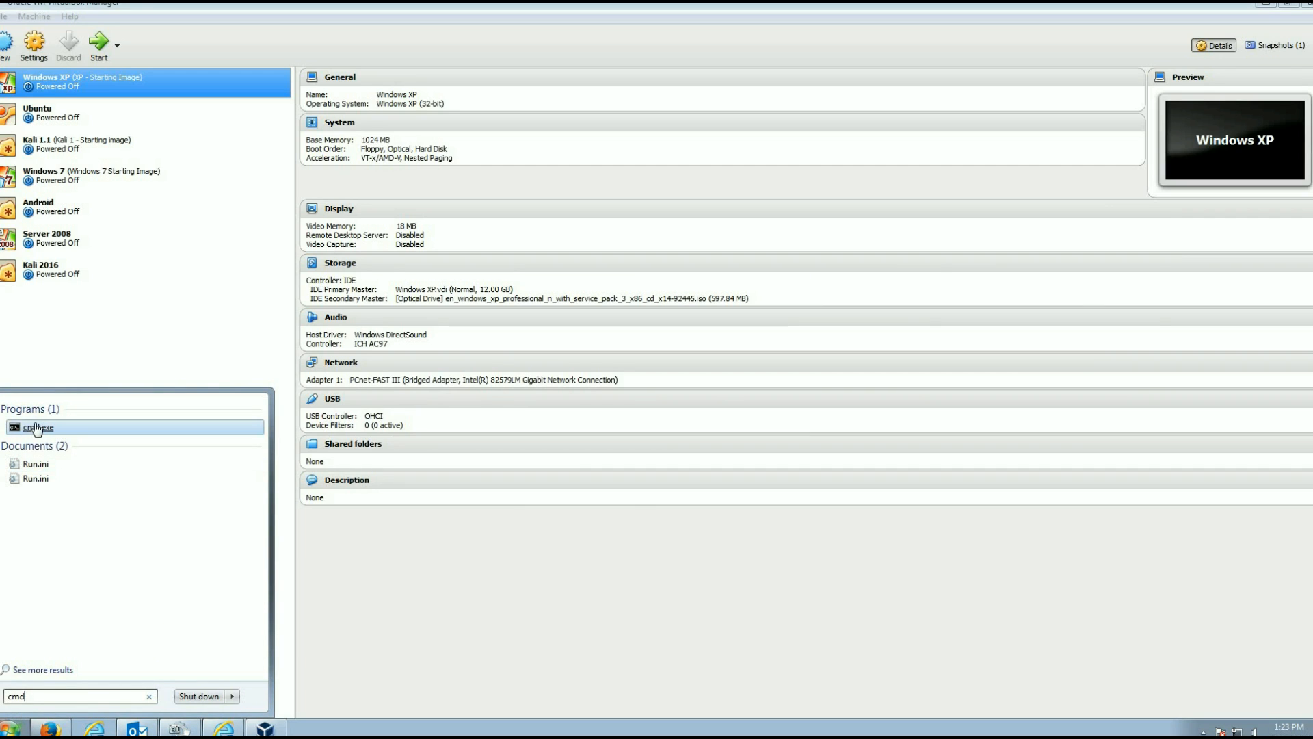
{"action": "left_click", "coordinate": [1307, 6]}
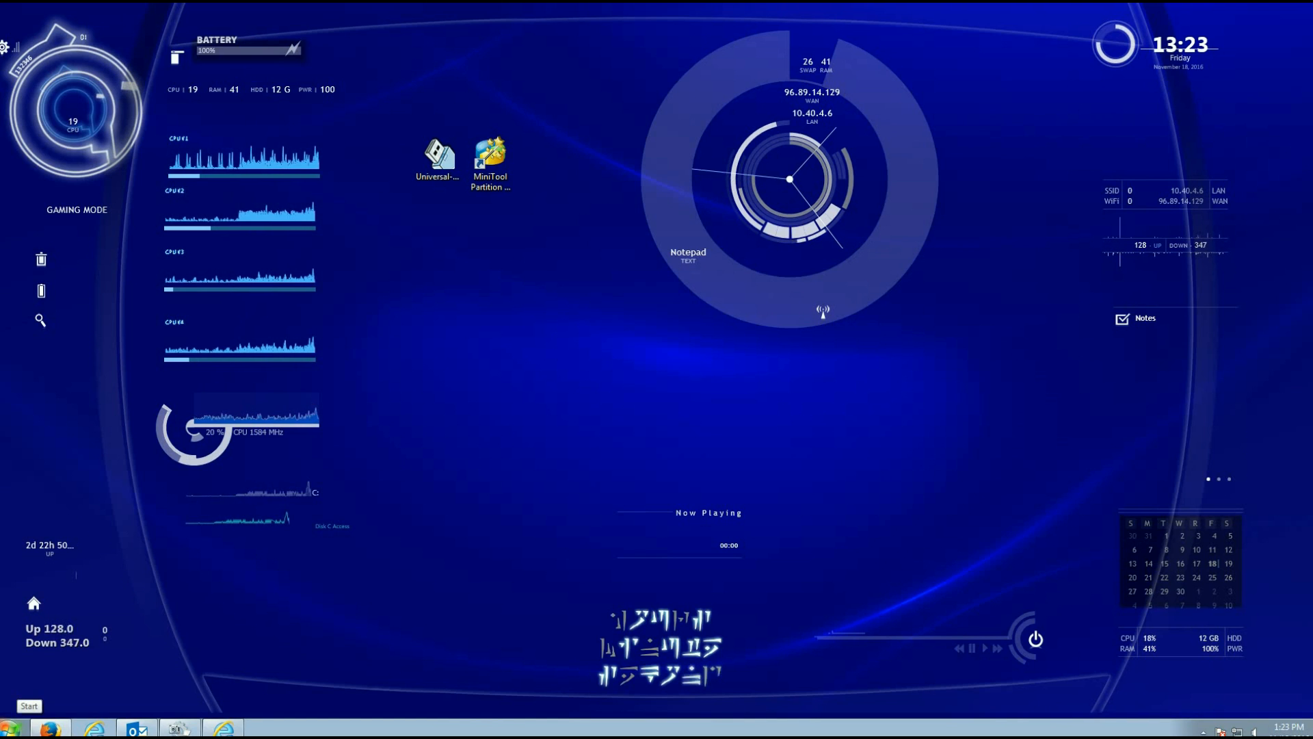
{"action": "left_click", "coordinate": [10, 727]}
{"action": "type", "text": "cmd"}
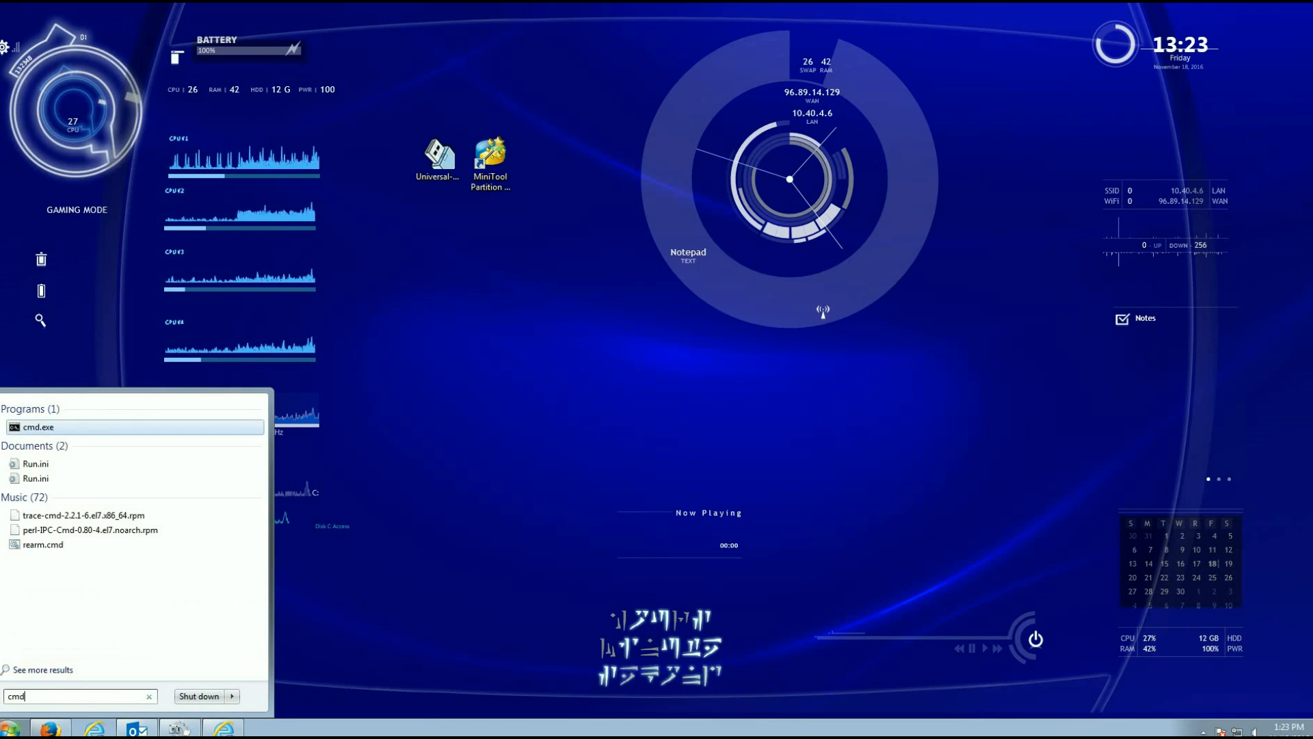
{"action": "right_click", "coordinate": [38, 429]}
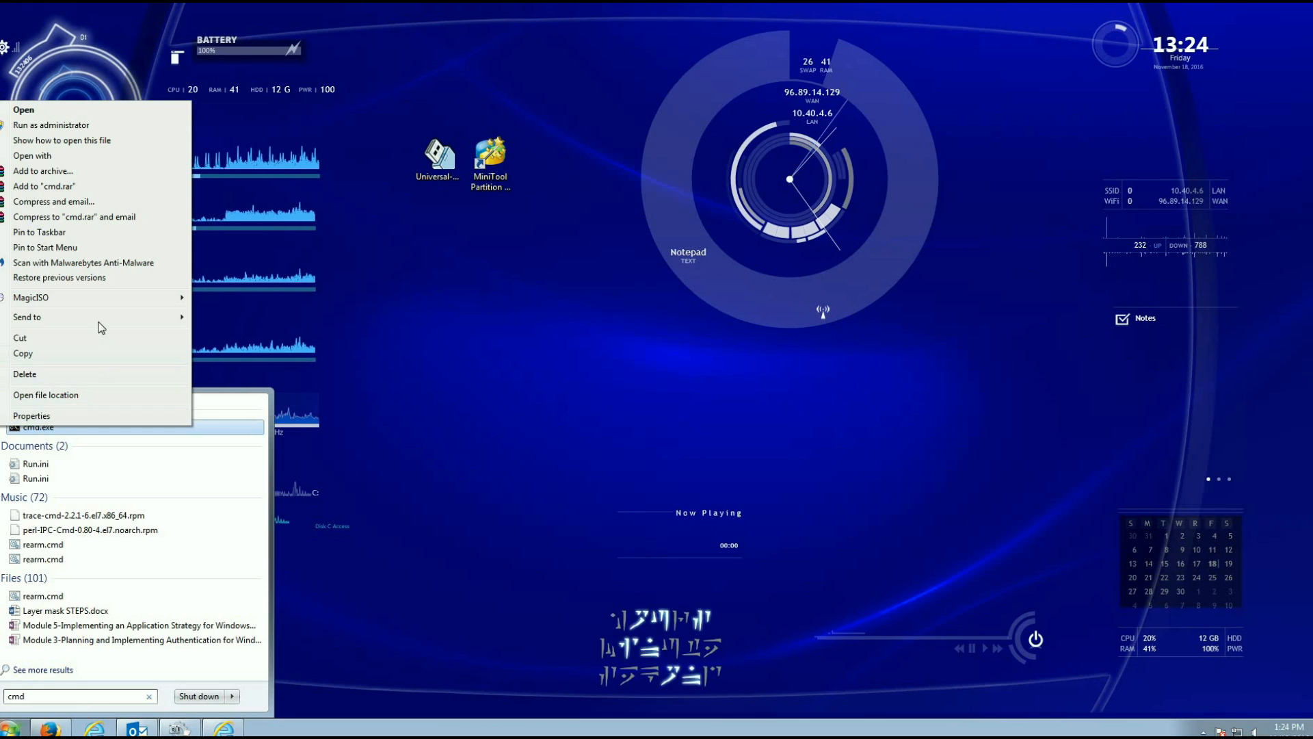
{"action": "left_click", "coordinate": [95, 127]}
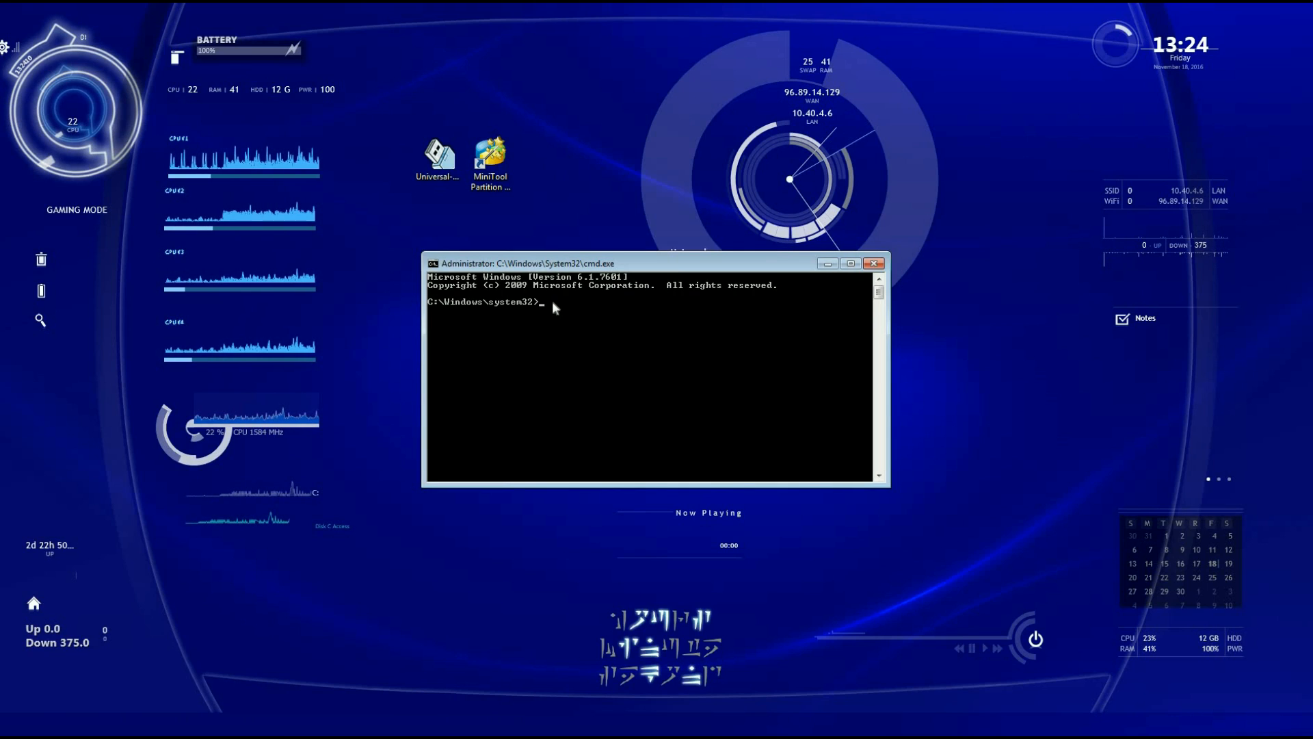
- Change the command prompt's directory to the drive root and from there to program files\oracle\virtualbox
{"action": "type", "text": "cd\\"}
{"action": "key", "text": "Return"}
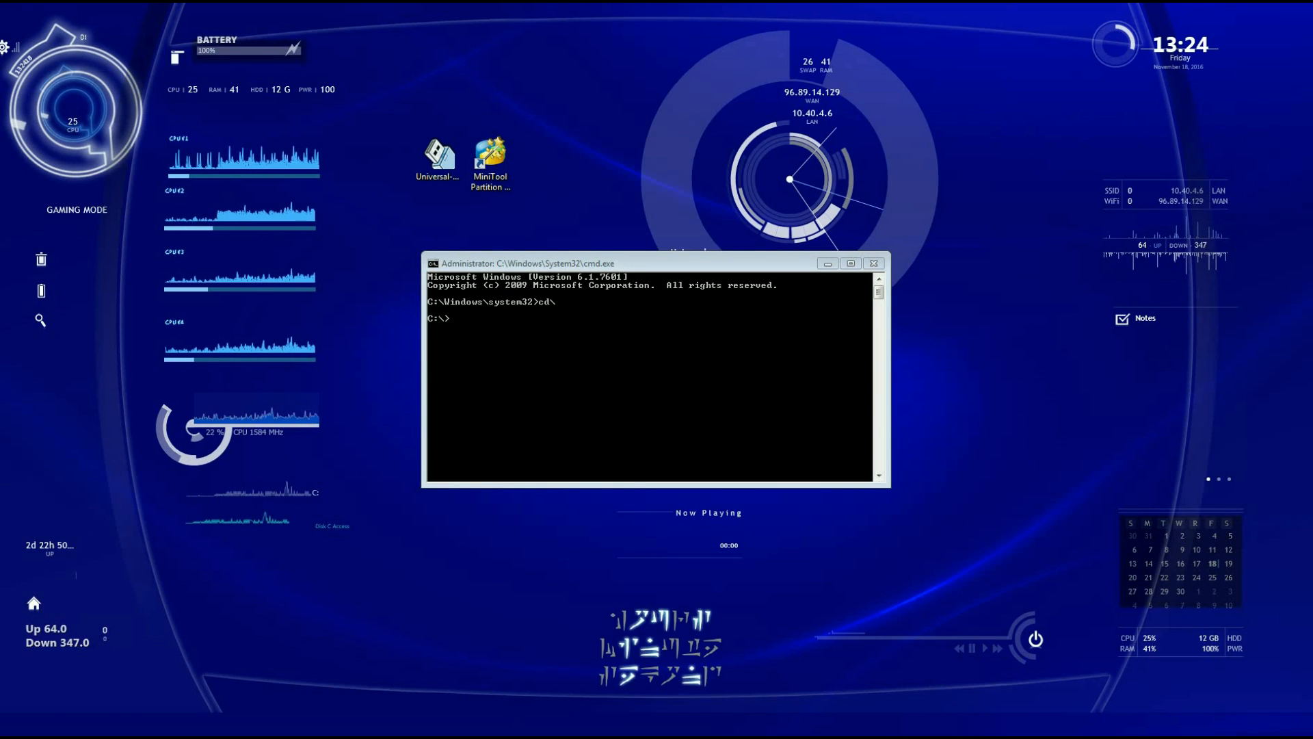
{"action": "left_click", "coordinate": [544, 338]}
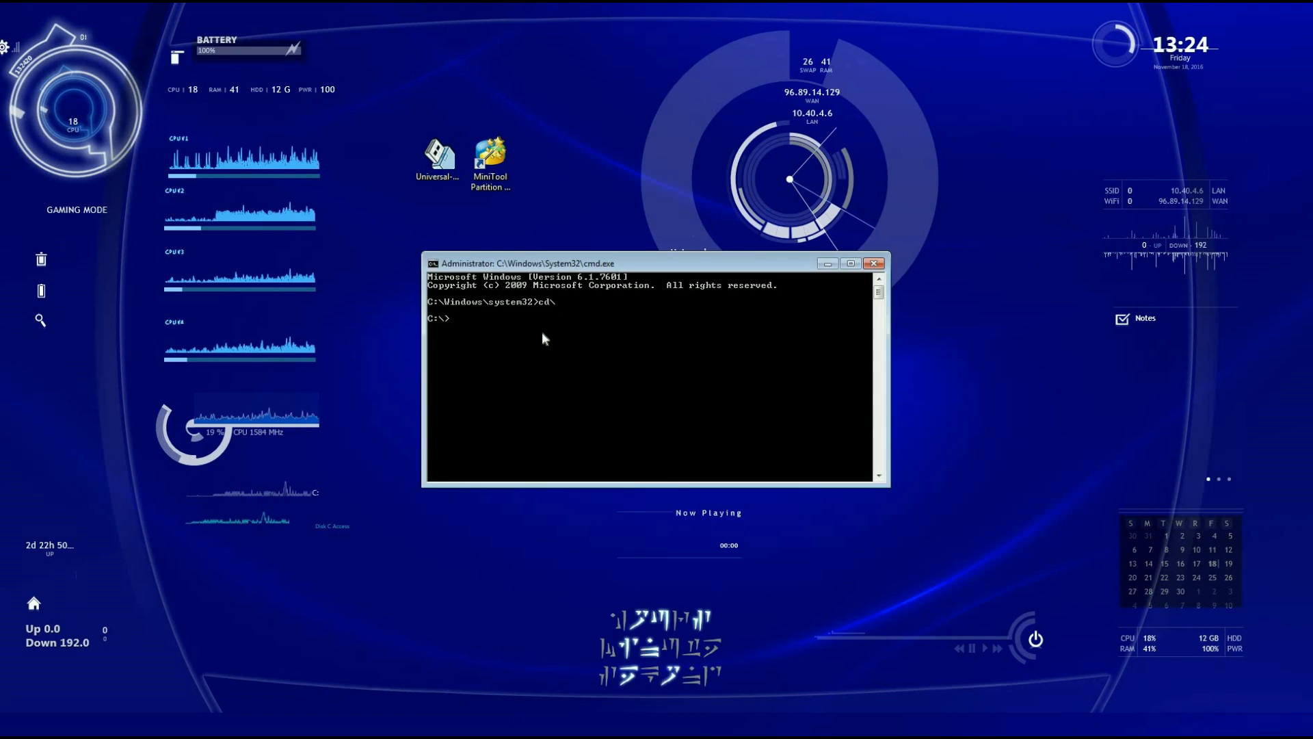
{"action": "type", "text": "cd program"}
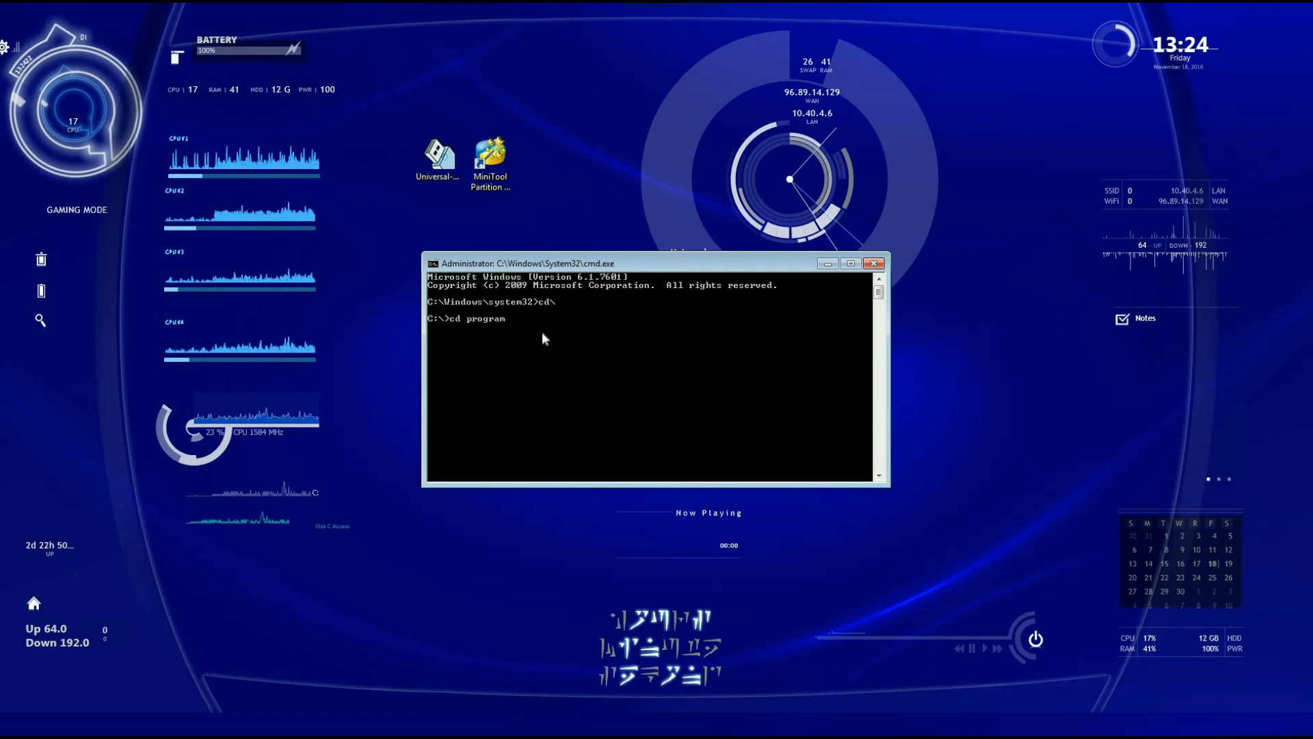
{"action": "type", "text": " files\\ora"}
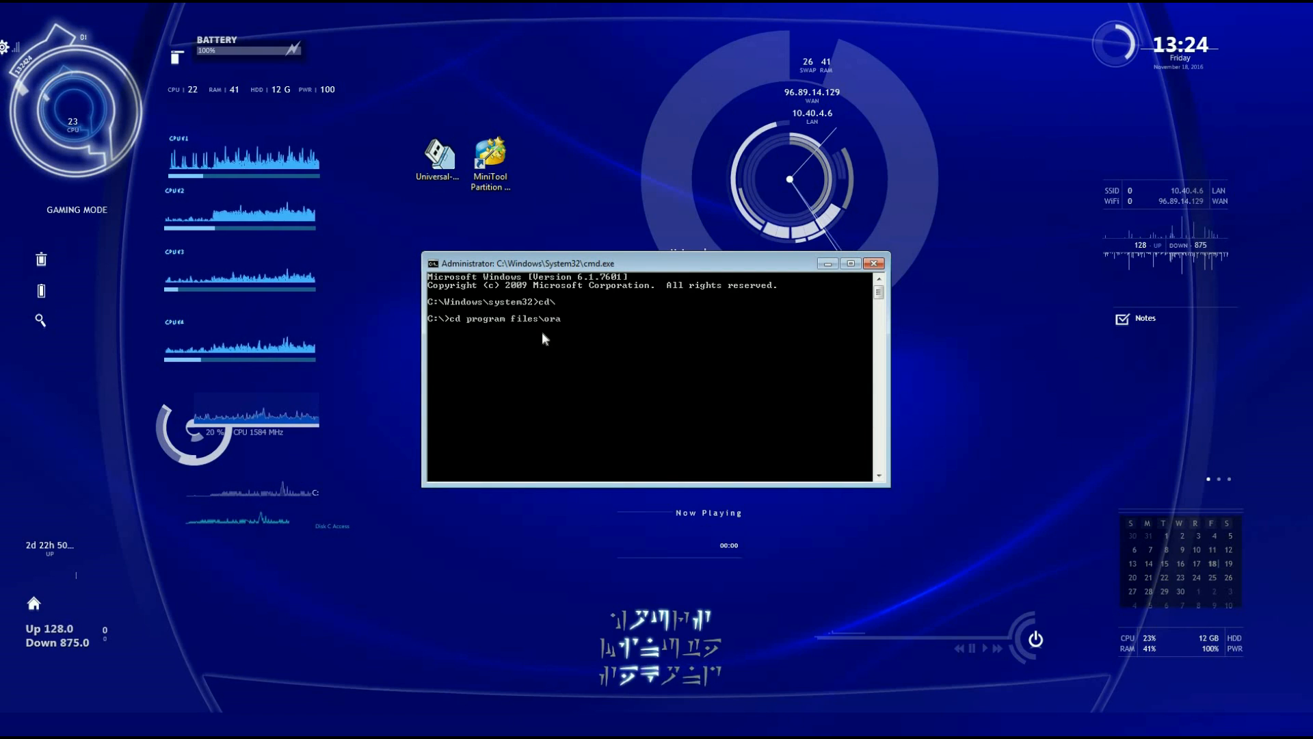
{"action": "type", "text": "cle\\virt"}
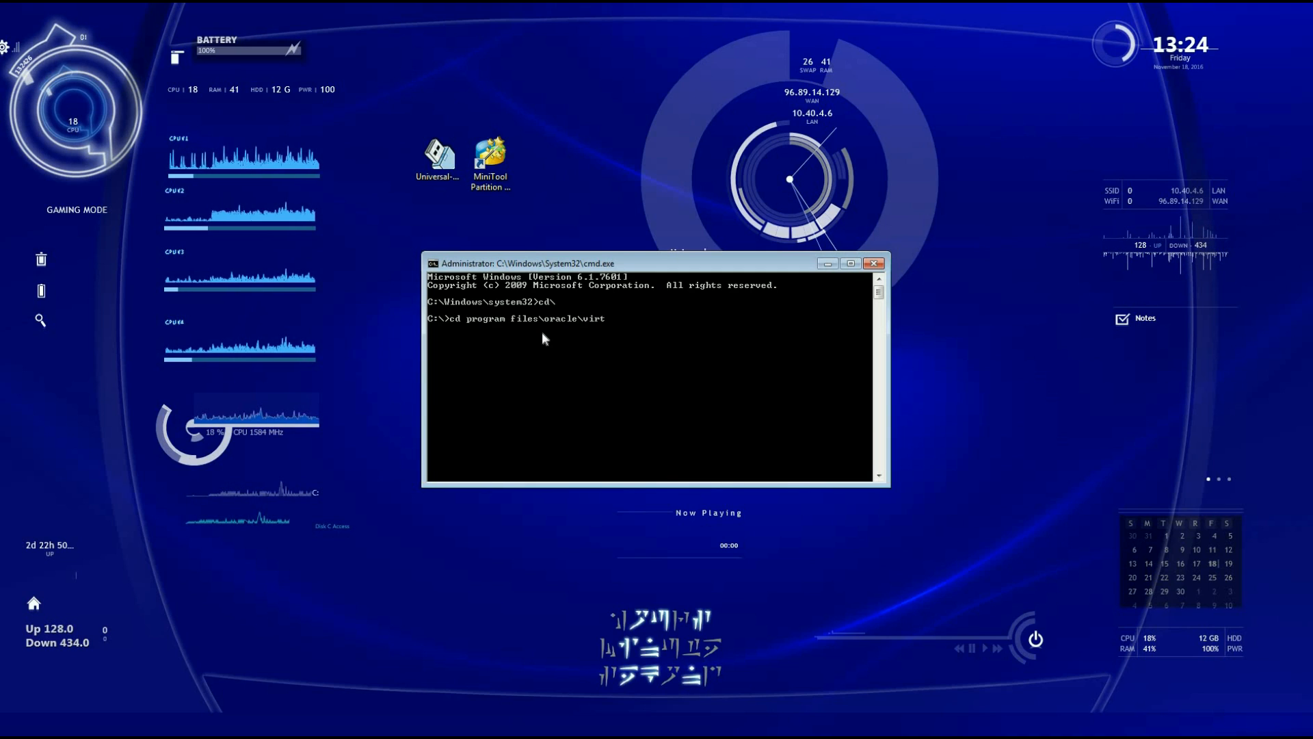
{"action": "type", "text": "ualbox"}
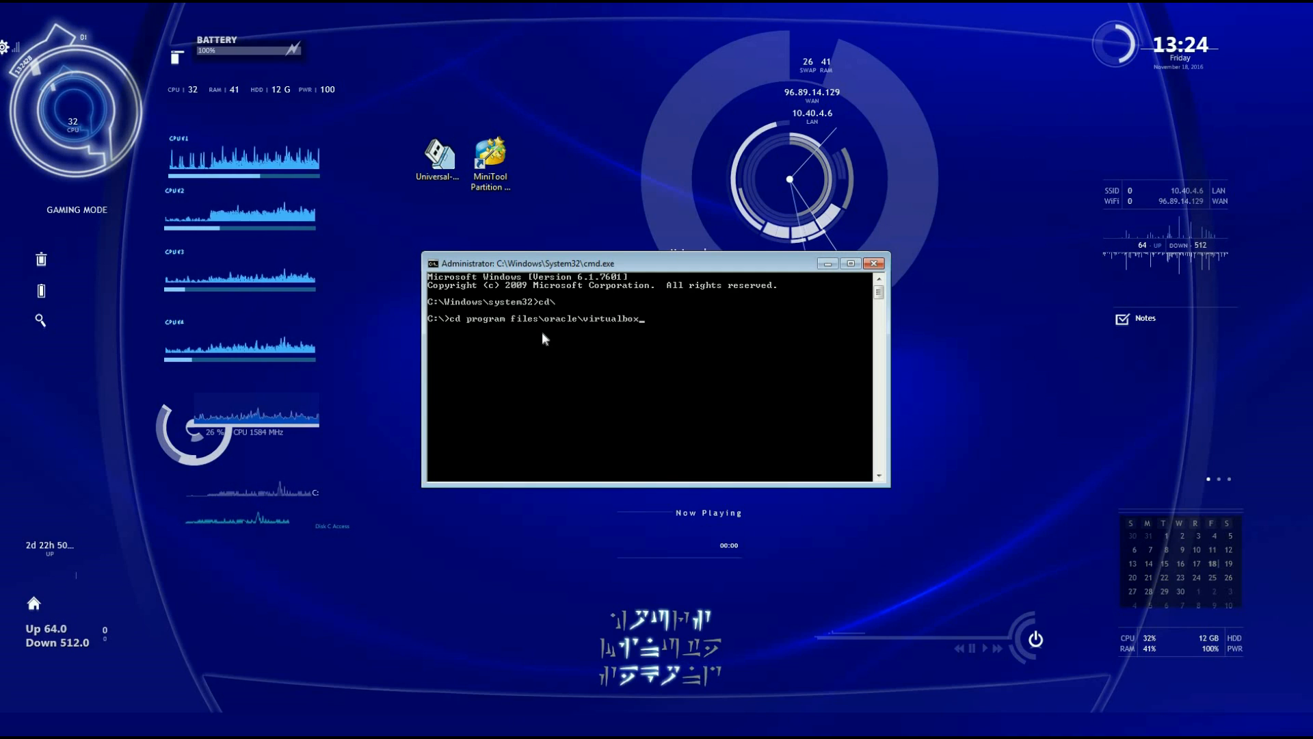
{"action": "key", "text": "Return"}
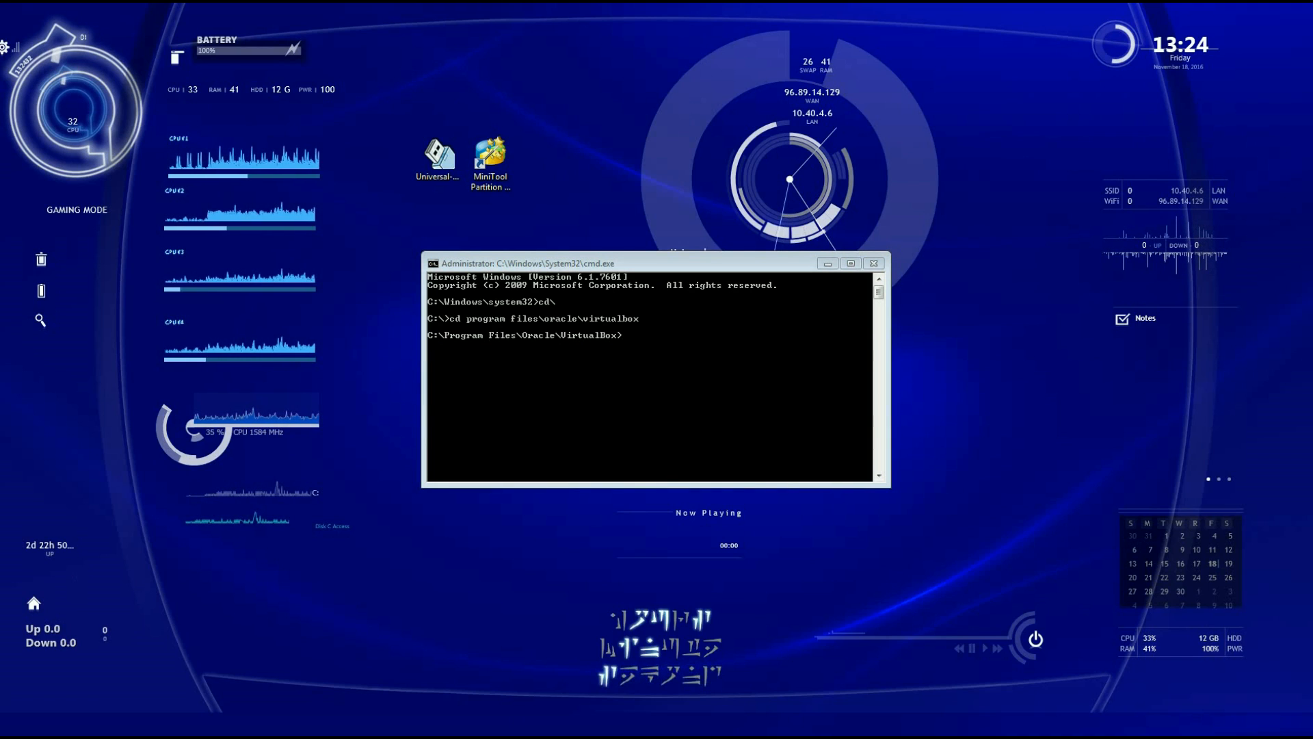
- Try to create a raw disk image with VBoxManage internalcommands createrawvmdk -filename C:\usb.vmdk --rawdisk \\.\PhysicalDrive1
{"action": "left_click", "coordinate": [632, 334]}
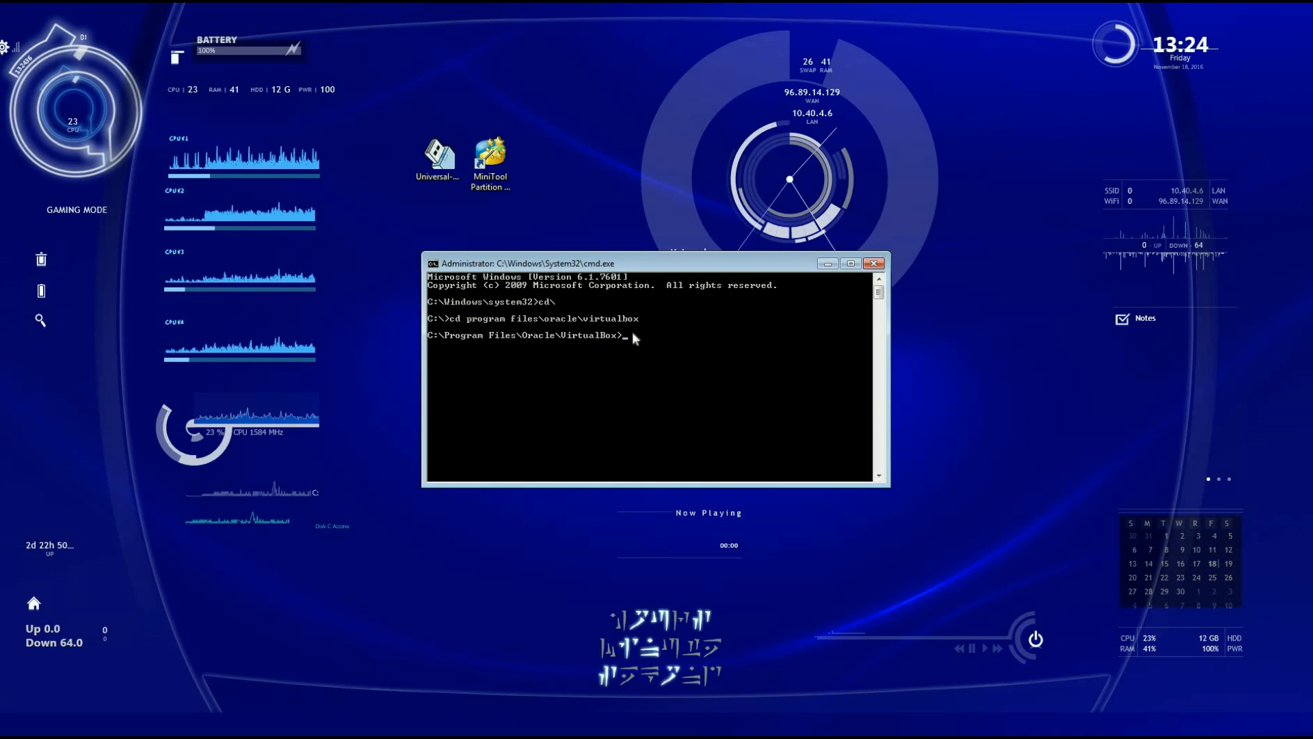
{"action": "type", "text": "VBox"}
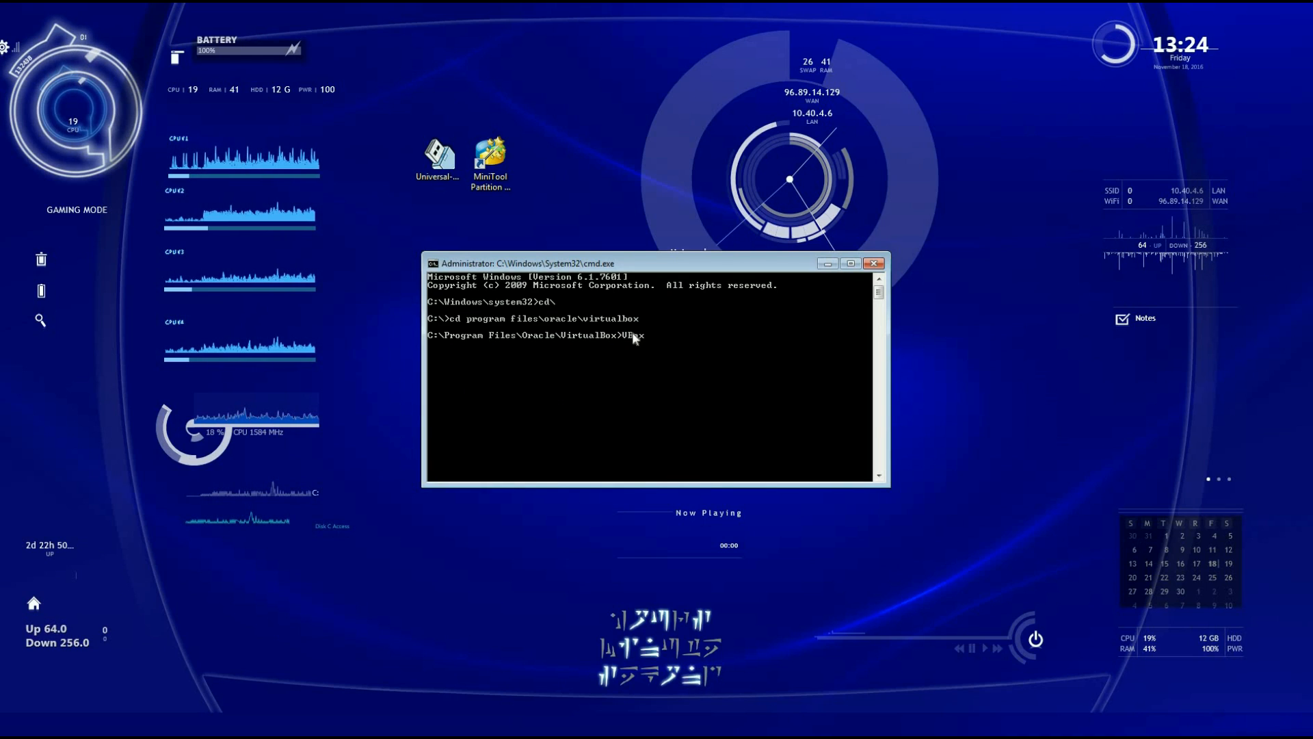
{"action": "type", "text": "Manage"}
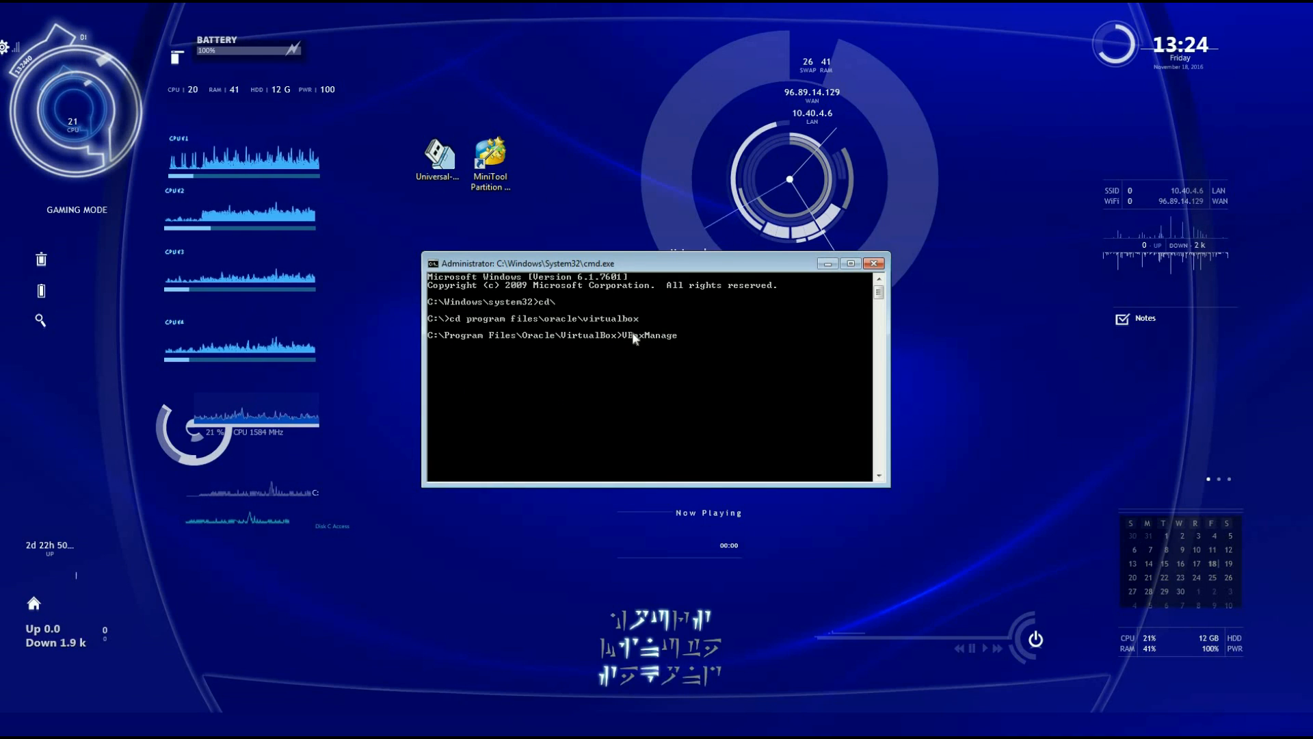
{"action": "type", "text": " intern"}
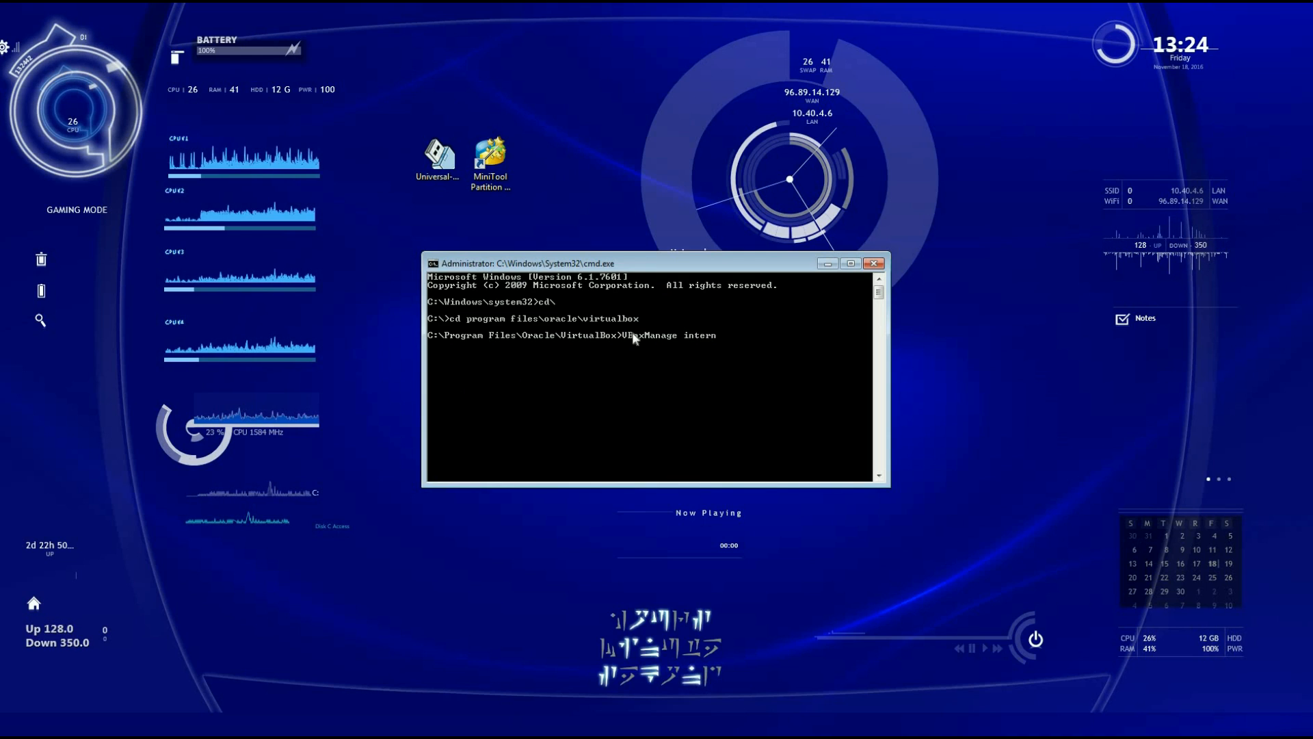
{"action": "type", "text": "alcommands"}
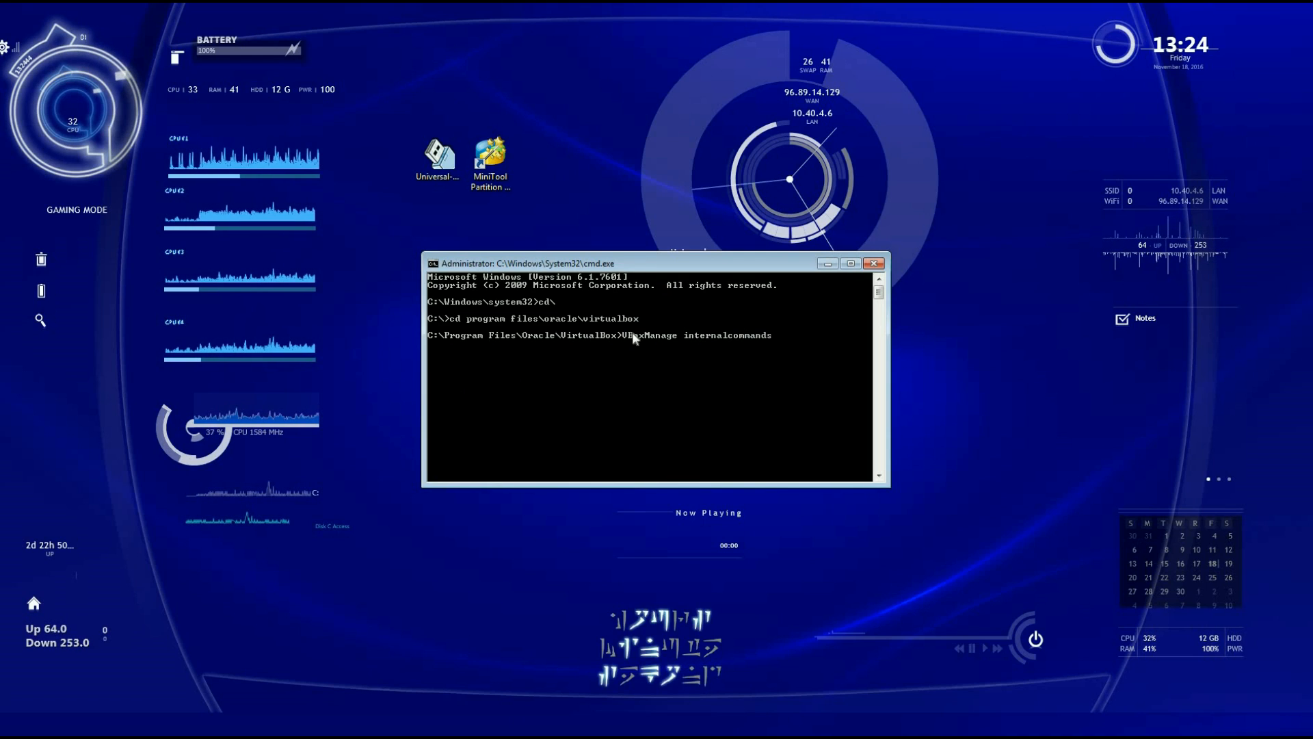
{"action": "type", "text": " c"}
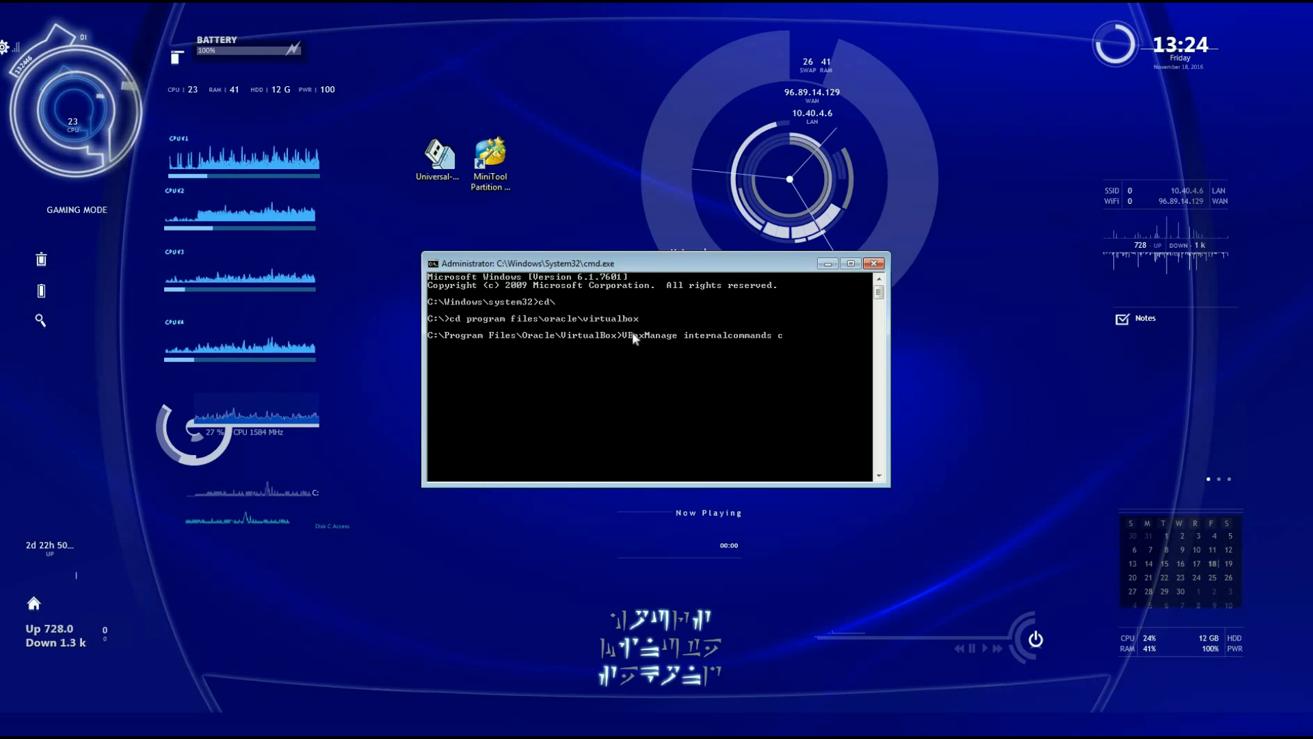
{"action": "type", "text": "reate"}
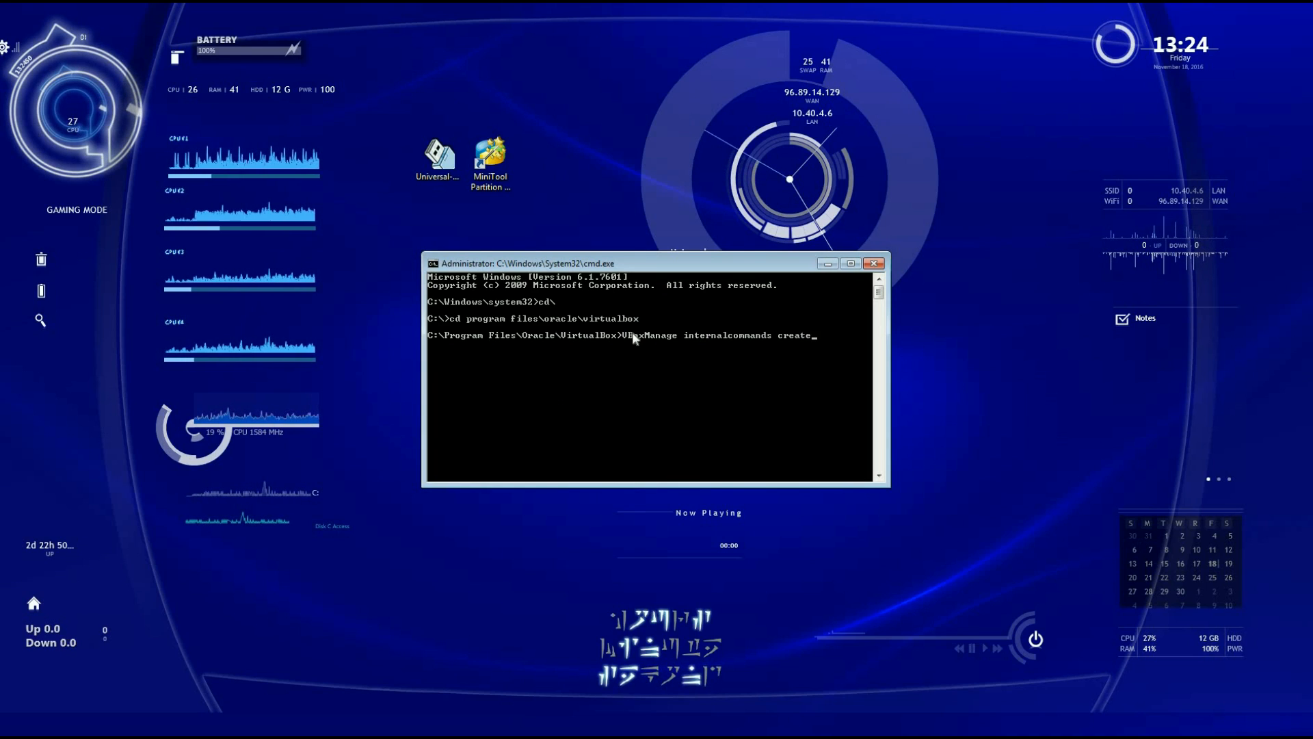
{"action": "type", "text": "raw"}
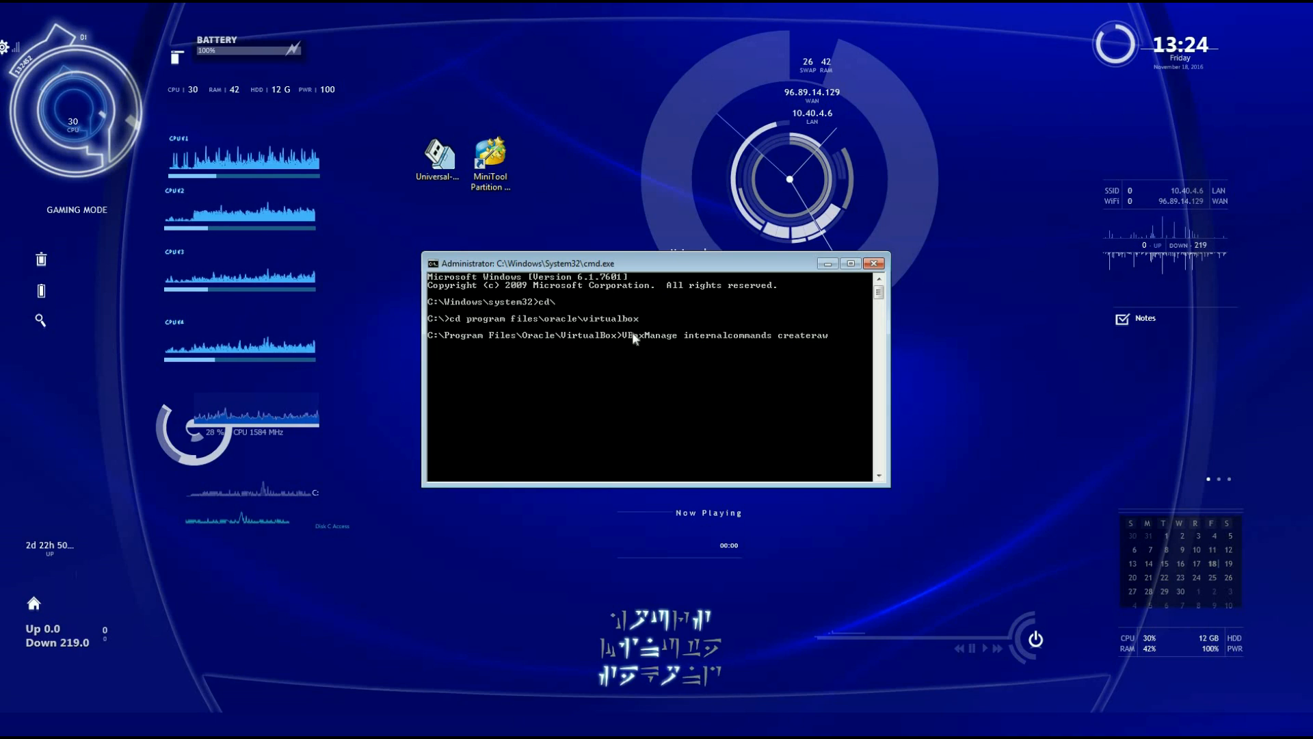
{"action": "type", "text": "vmdk"}
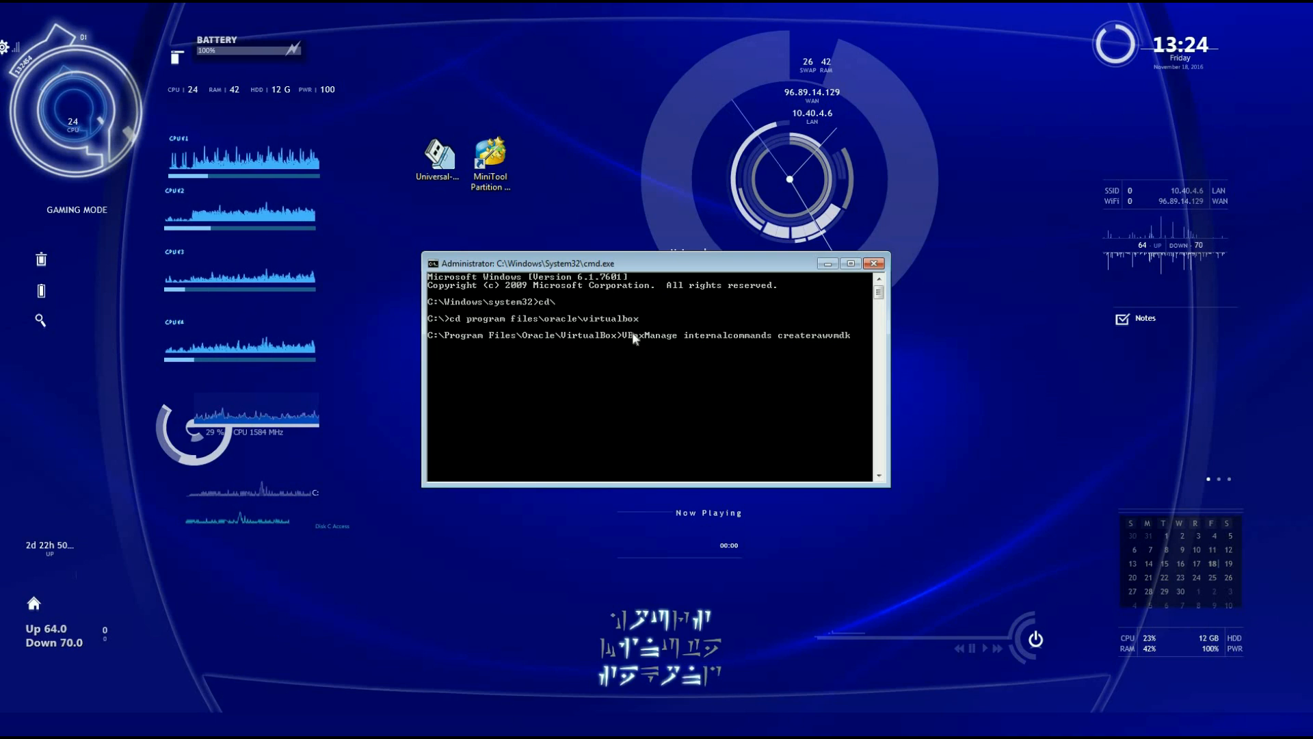
{"action": "type", "text": " -fi"}
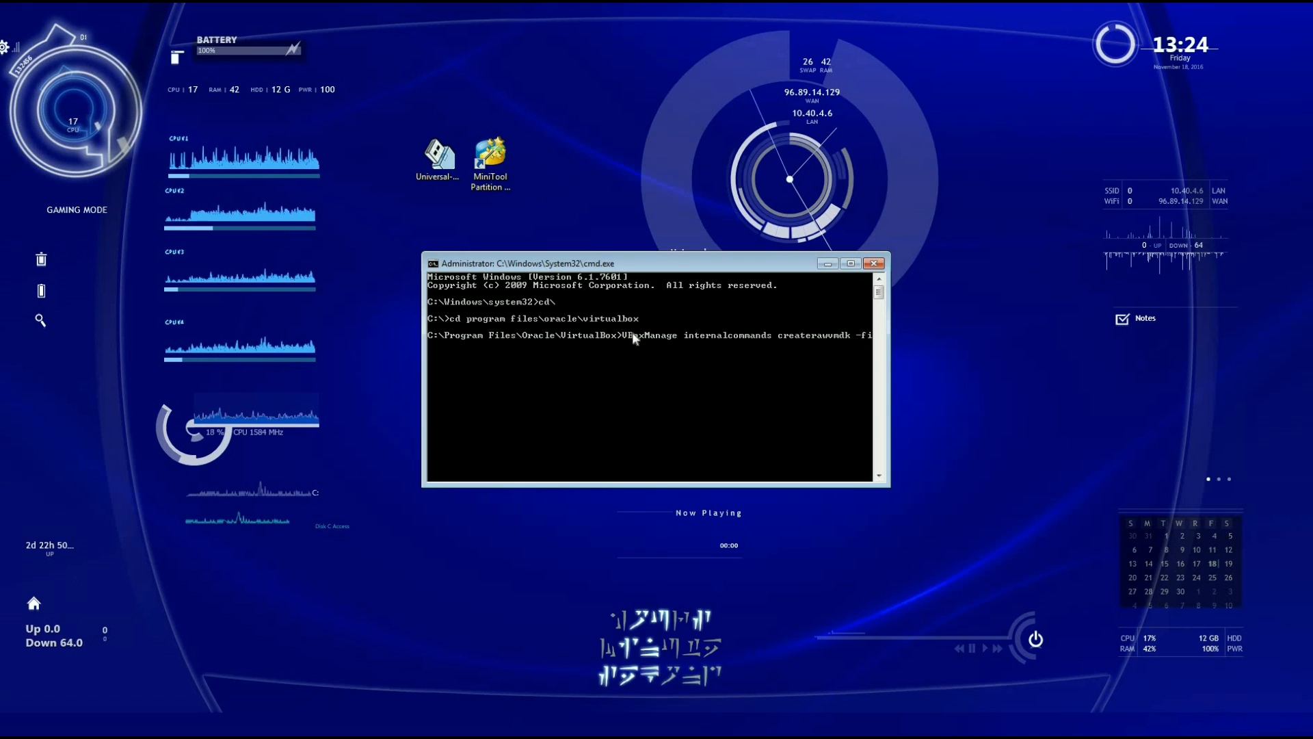
{"action": "type", "text": "lename "}
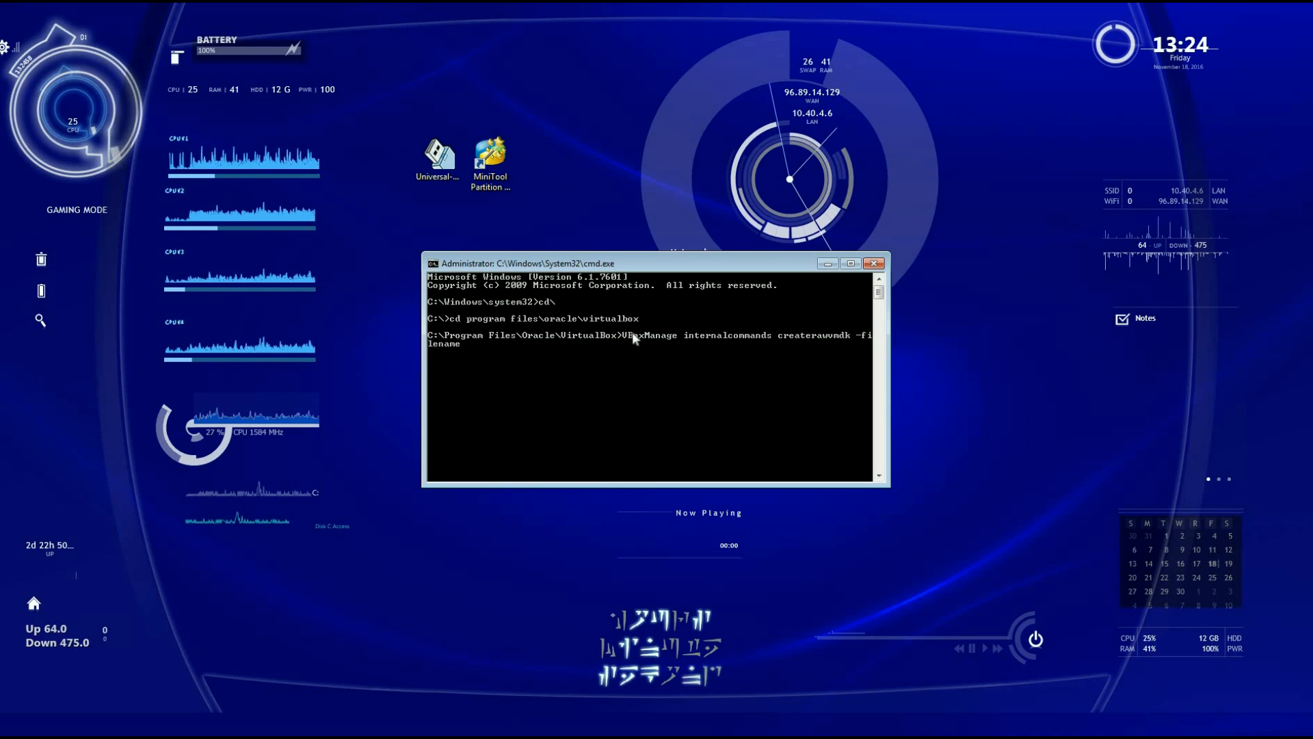
{"action": "type", "text": "C:\\"}
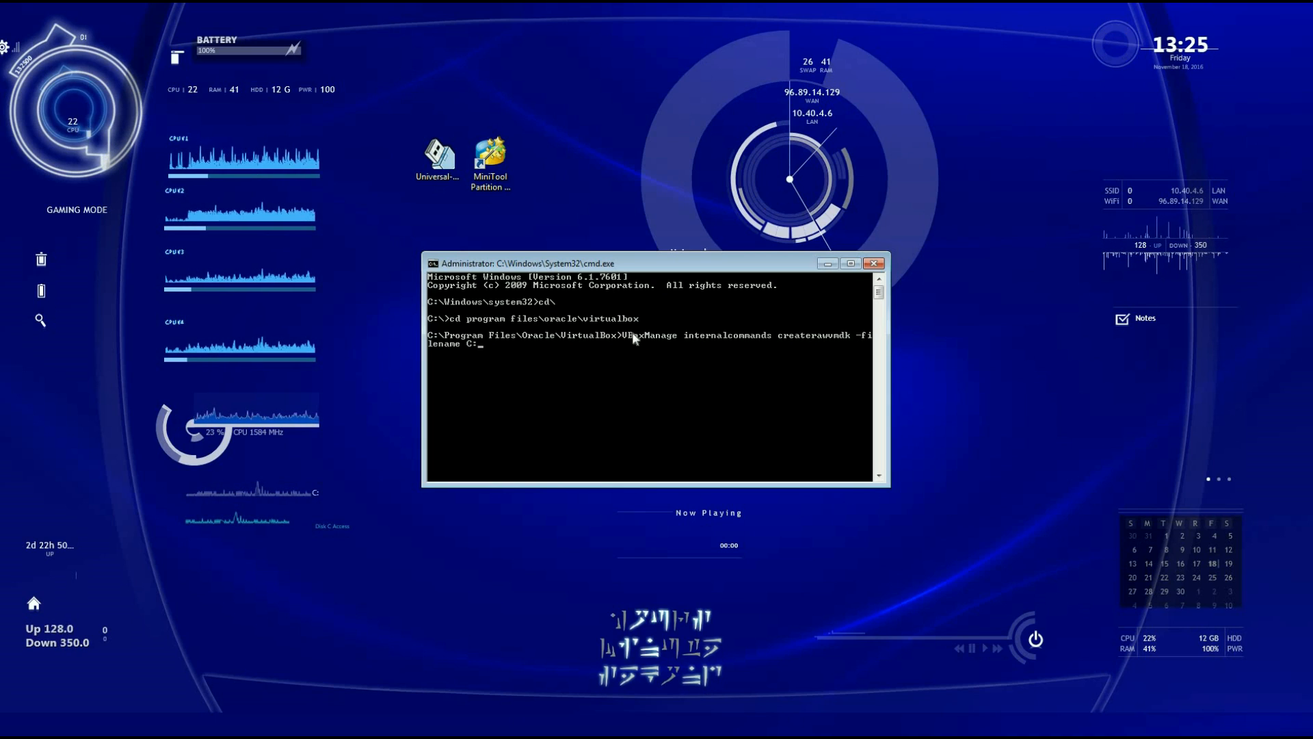
{"action": "type", "text": "u"}
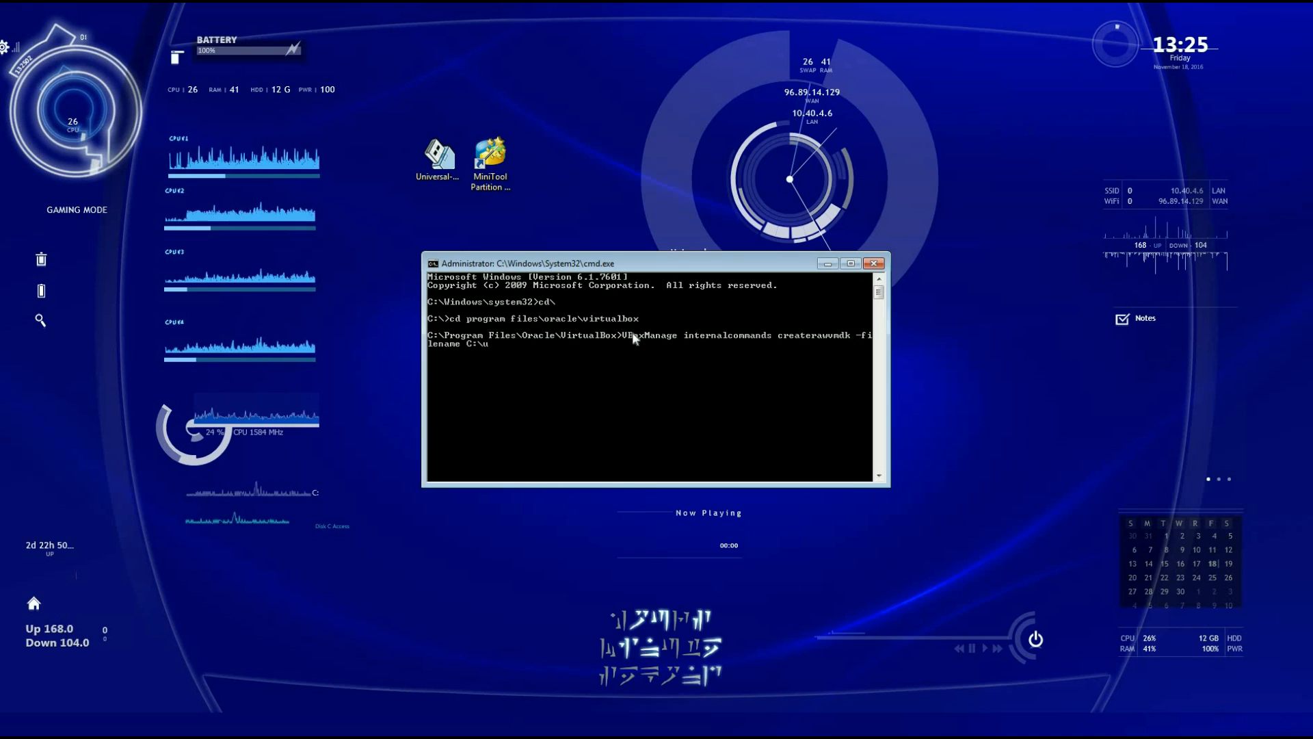
{"action": "type", "text": "sb."}
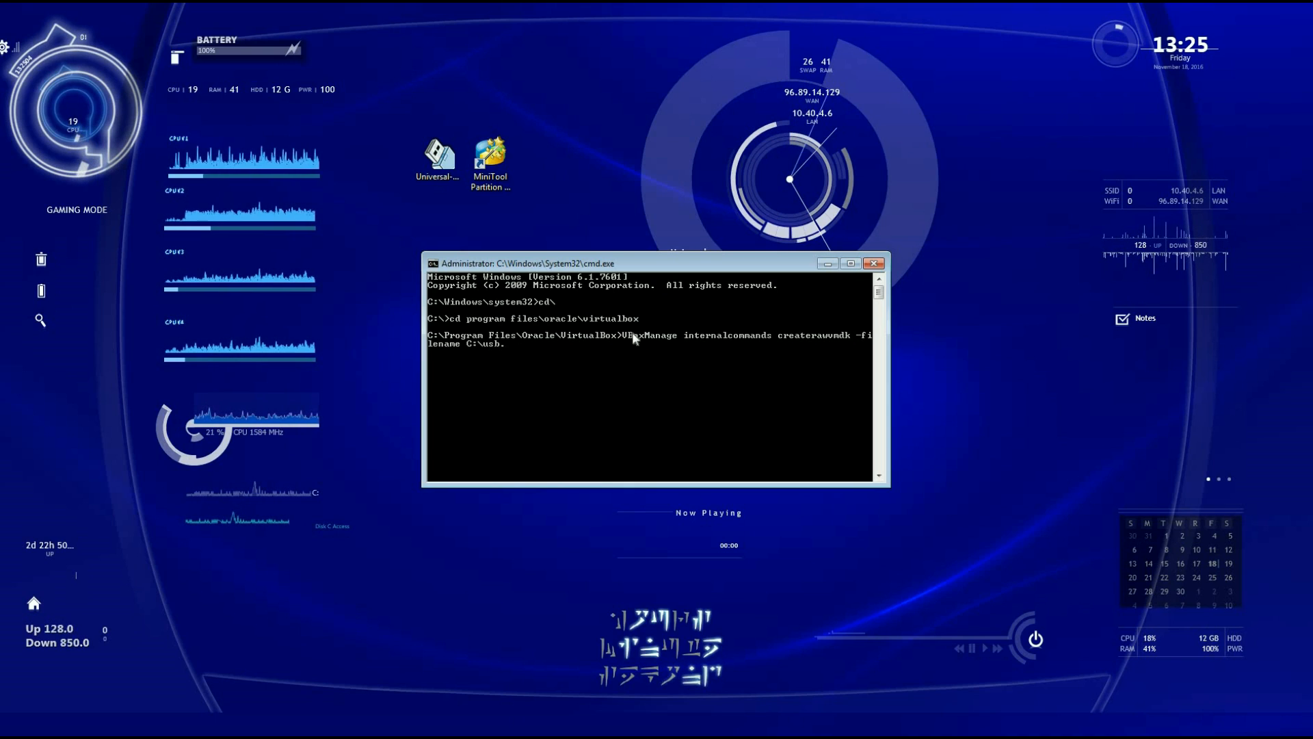
{"action": "type", "text": "vmdk"}
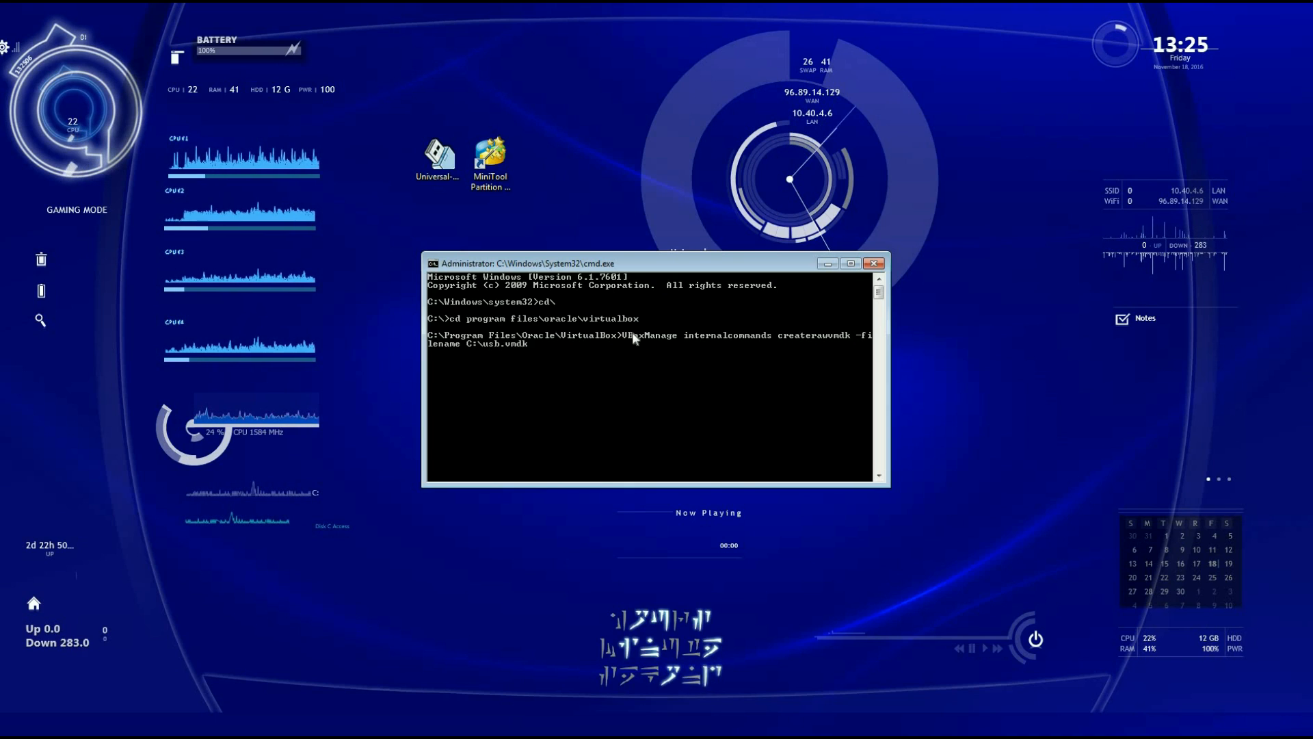
{"action": "type", "text": " --"}
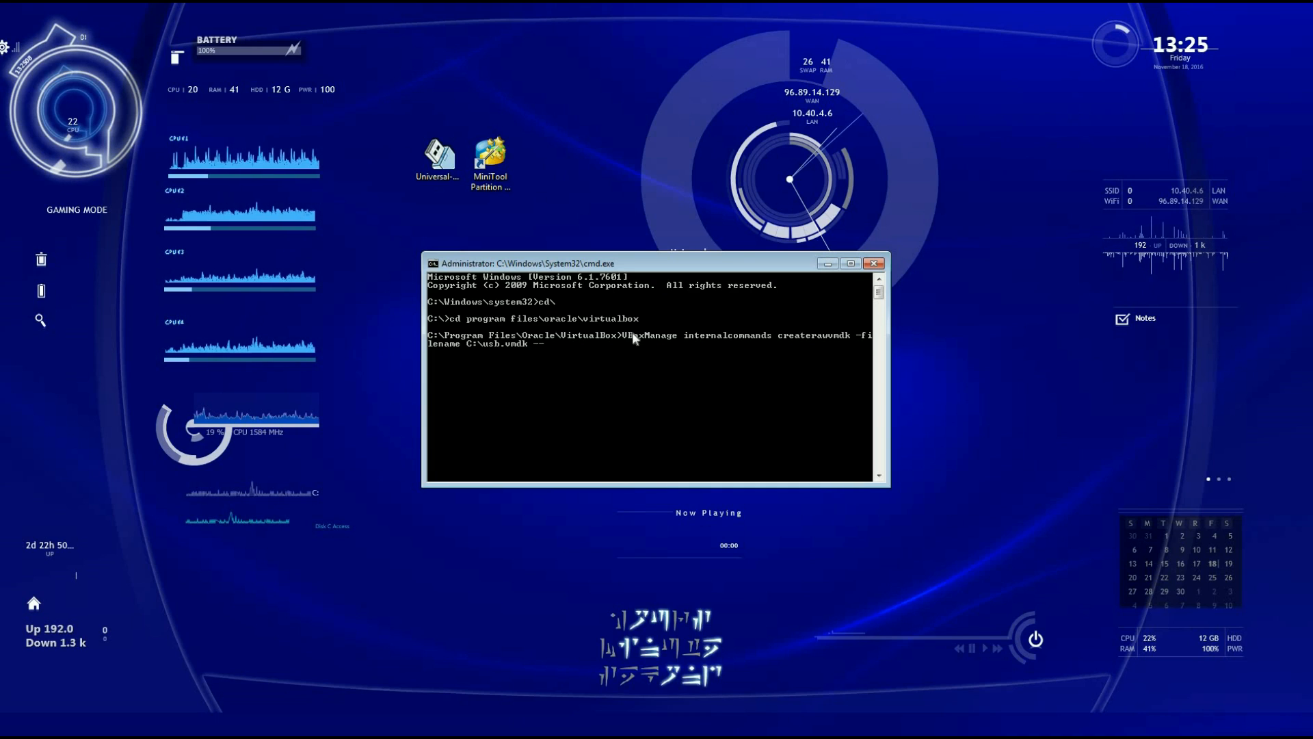
{"action": "type", "text": "rawdis"}
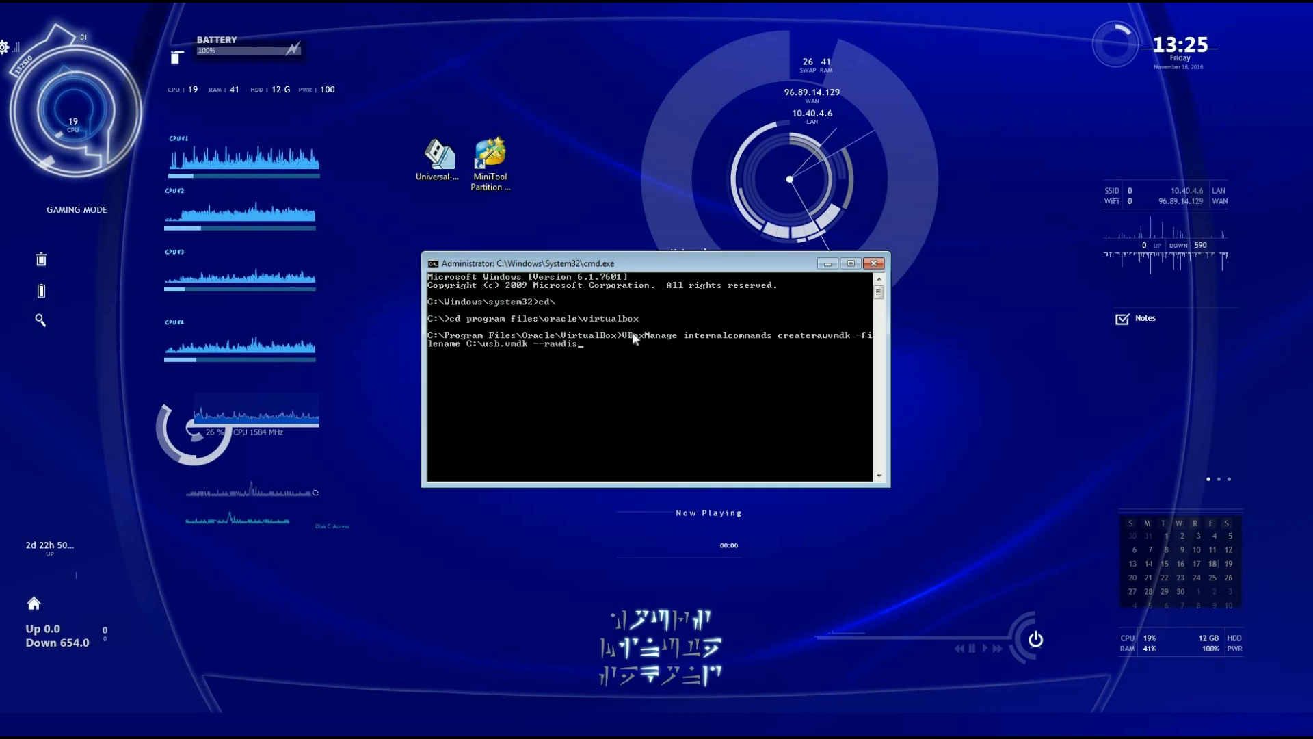
{"action": "type", "text": "k \\\\."}
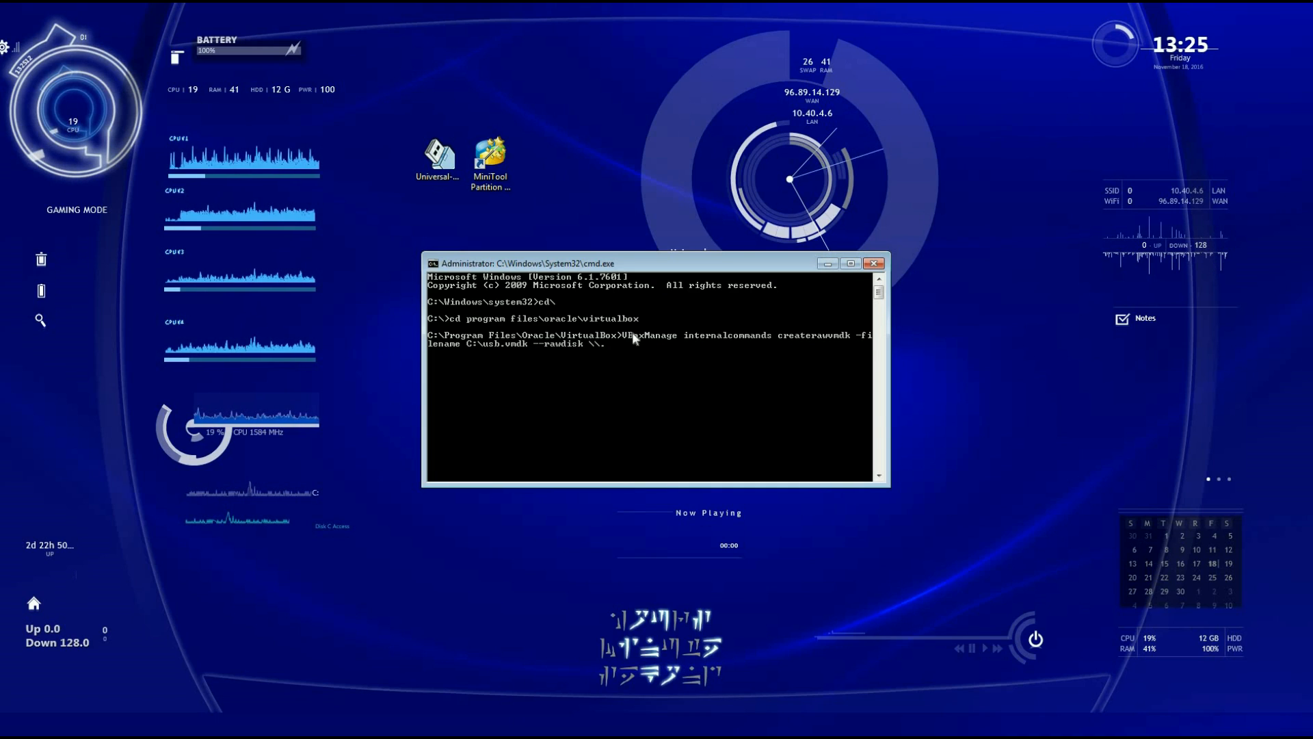
{"action": "type", "text": "\\Ph"}
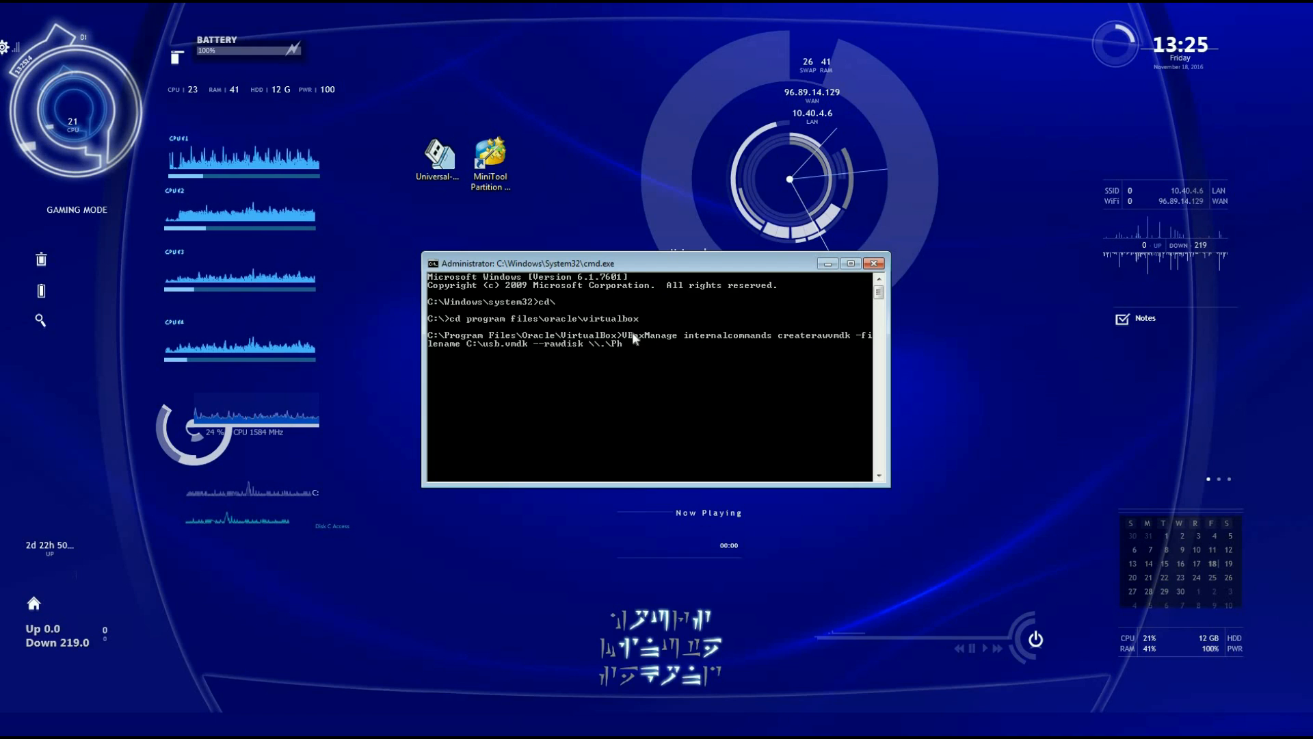
{"action": "type", "text": "ysical"}
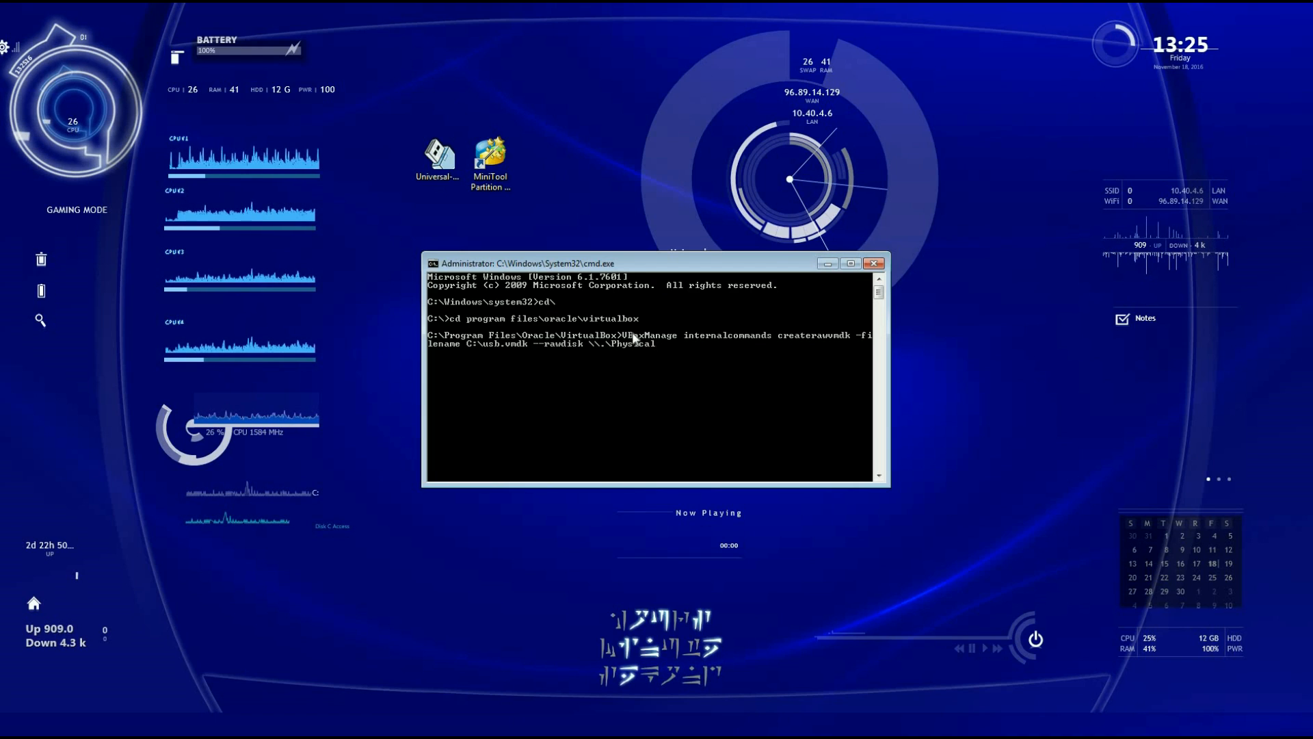
{"action": "type", "text": "Drive1"}
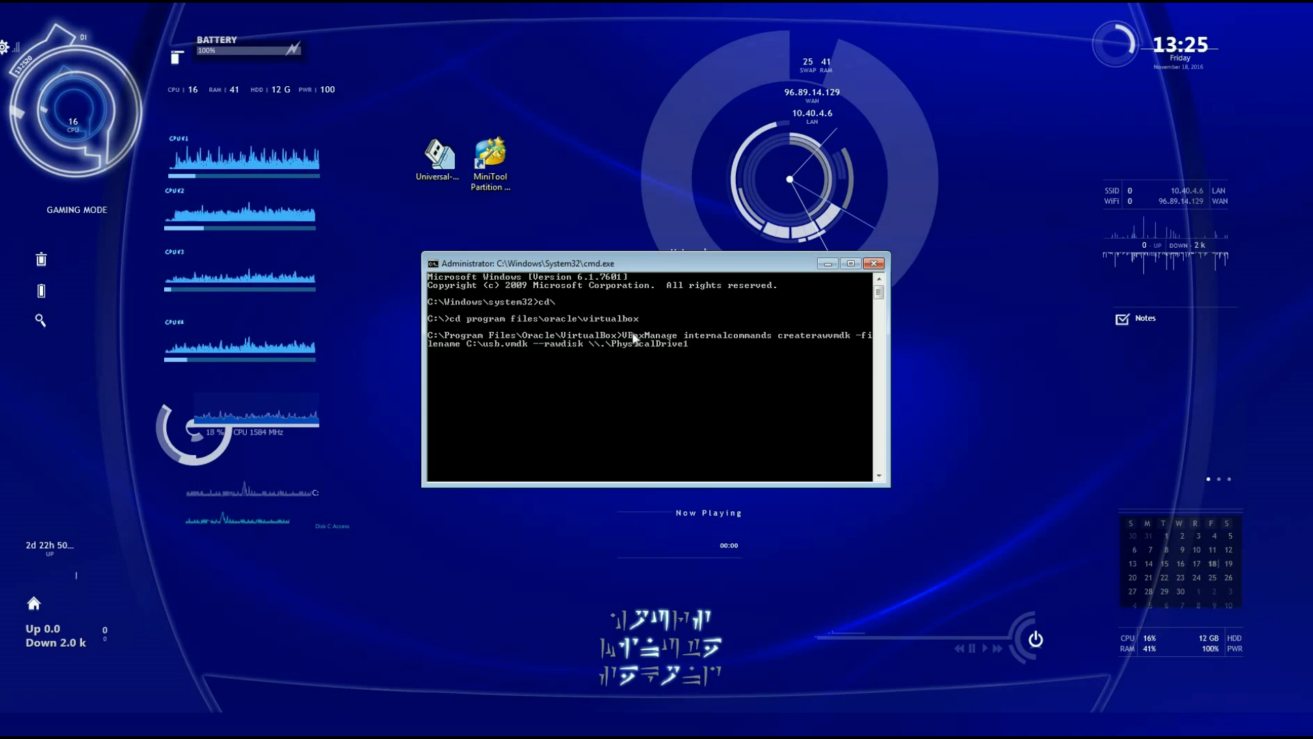
{"action": "key", "text": "Return"}
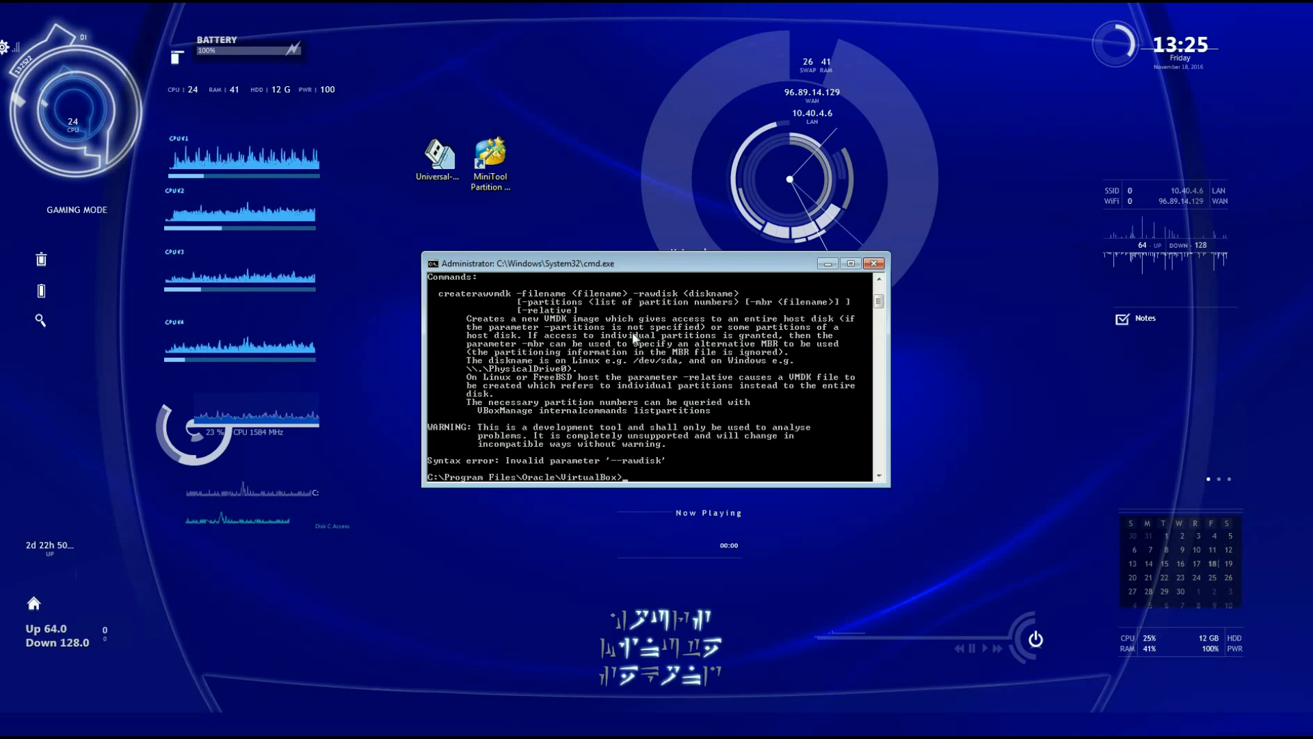
- Rerun the createrawvmdk command with the disk option corrected to -rawdisk, and close the command prompt
{"action": "key", "text": "Up"}
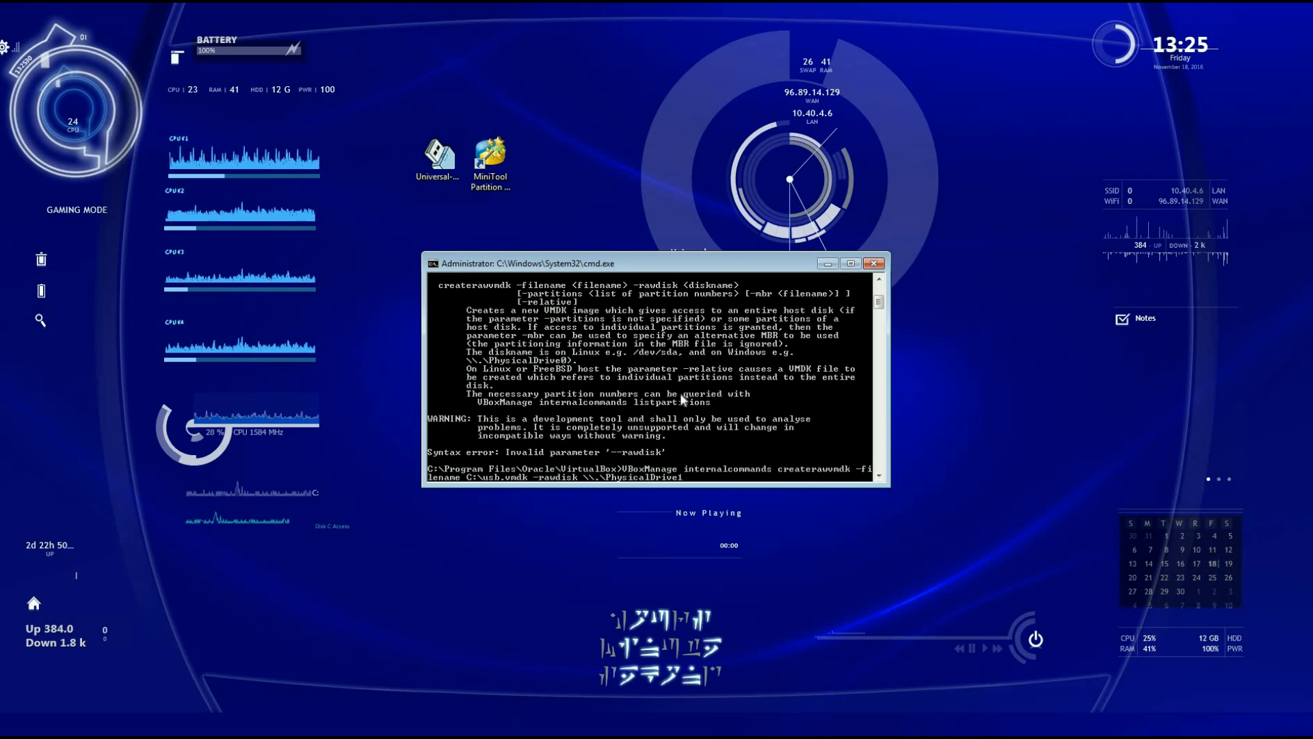
{"action": "key", "text": "BackSpace"}
{"action": "key", "text": "Return"}
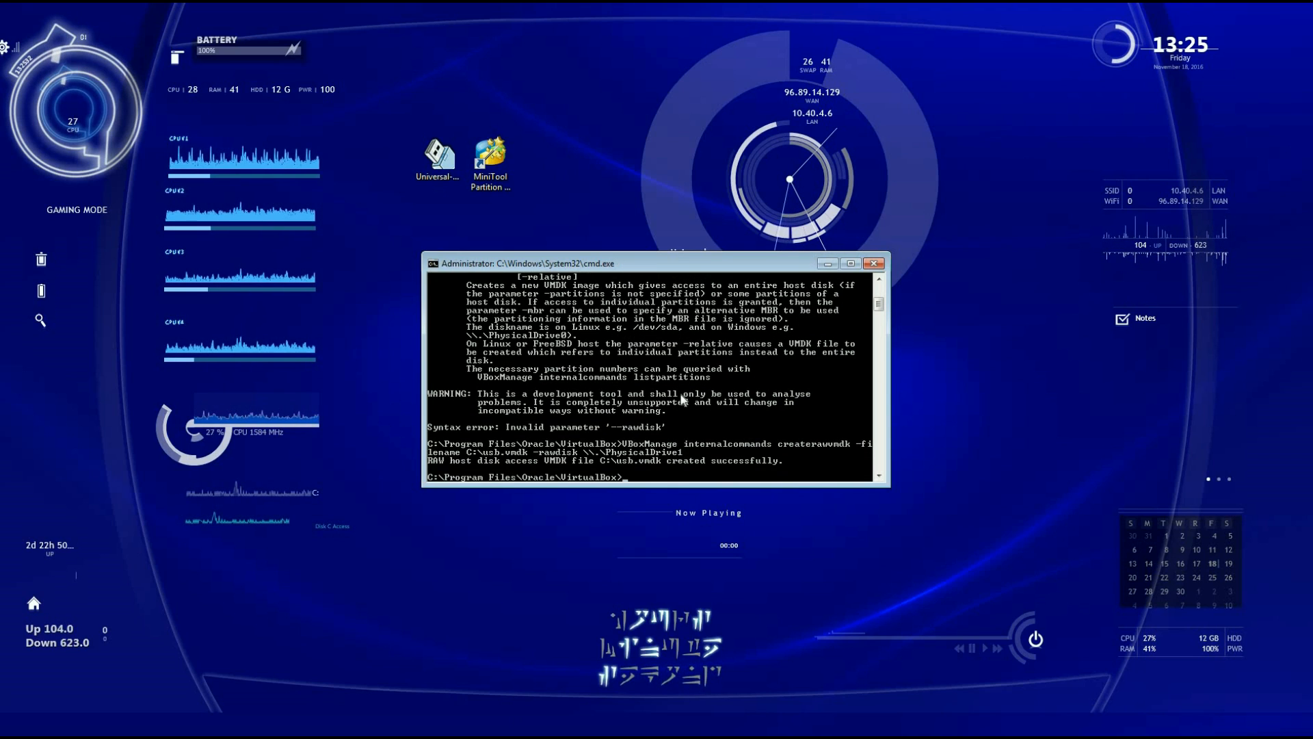
{"action": "left_click", "coordinate": [873, 264]}
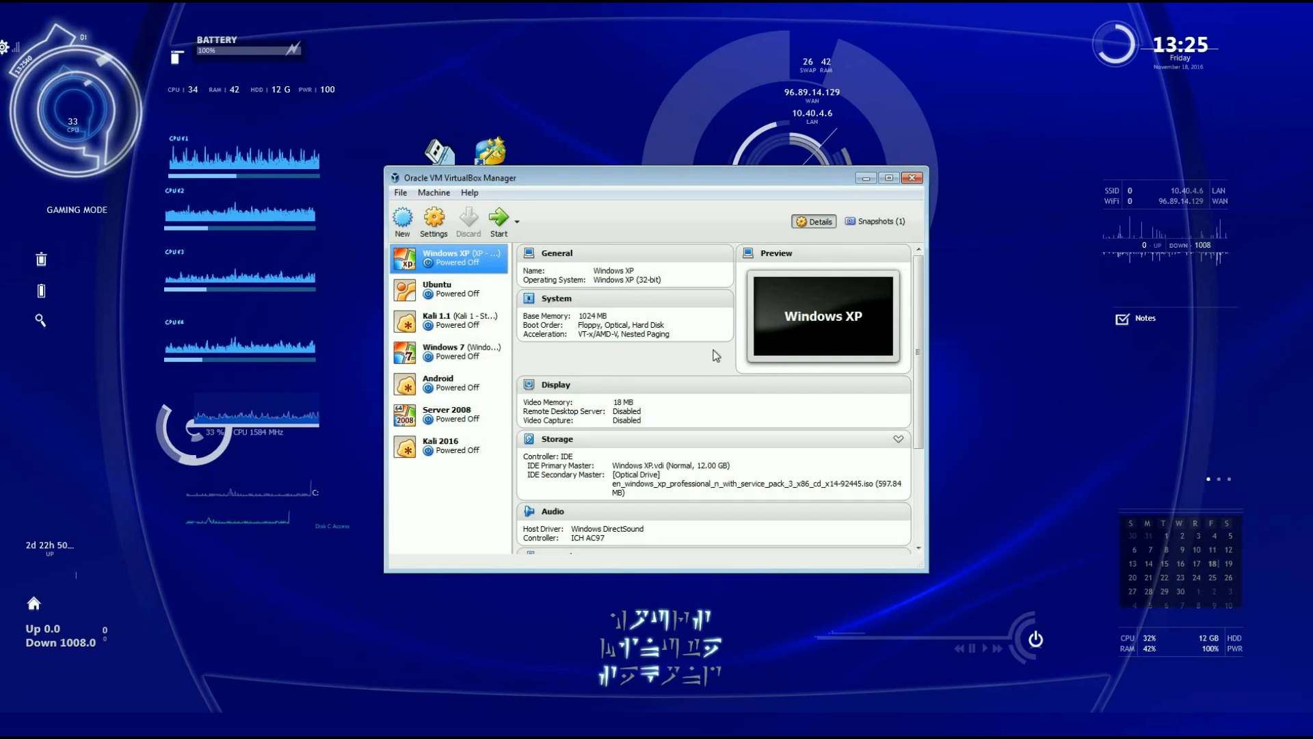
- Start a new virtual machine in the maximized VirtualBox Manager, named Kali USB, with type Linux and version Other Linux (64-bit)
{"action": "left_click", "coordinate": [890, 179]}
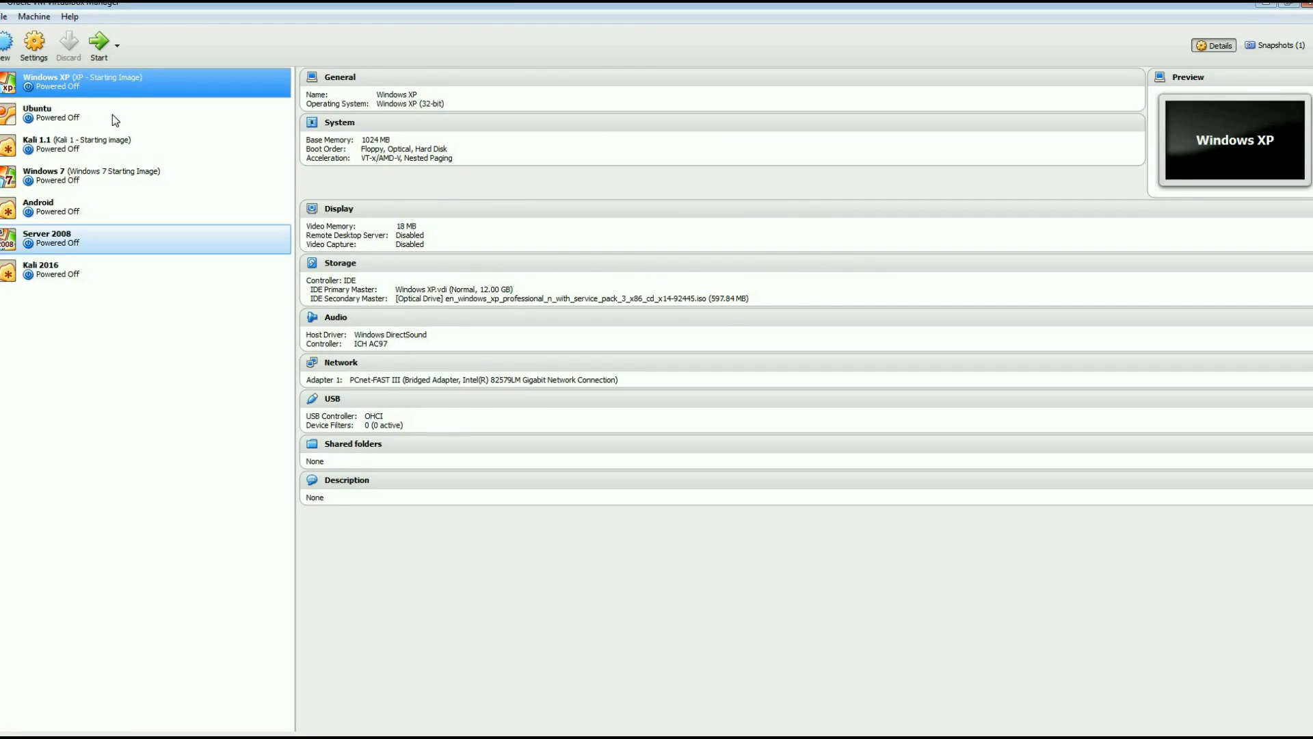
{"action": "key", "text": "ctrl+n"}
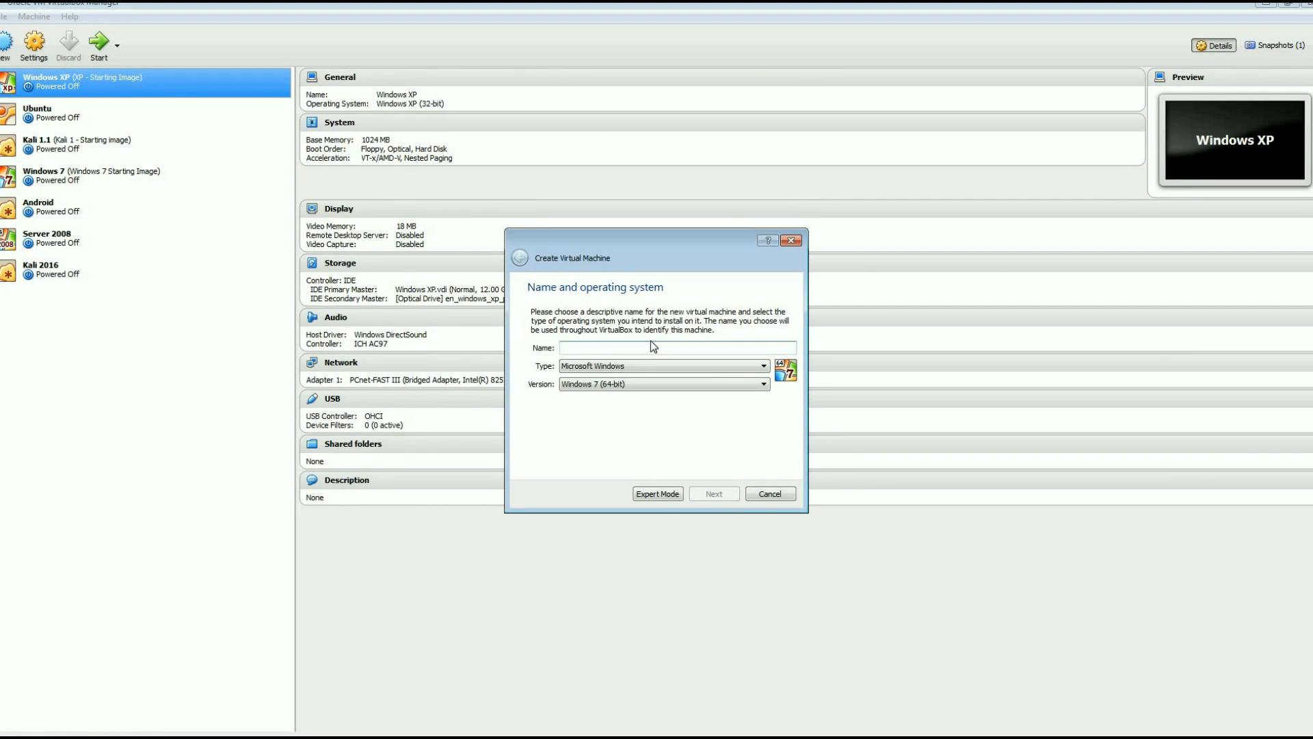
{"action": "type", "text": "Kali USB"}
{"action": "left_click", "coordinate": [646, 368]}
{"action": "left_click", "coordinate": [597, 387]}
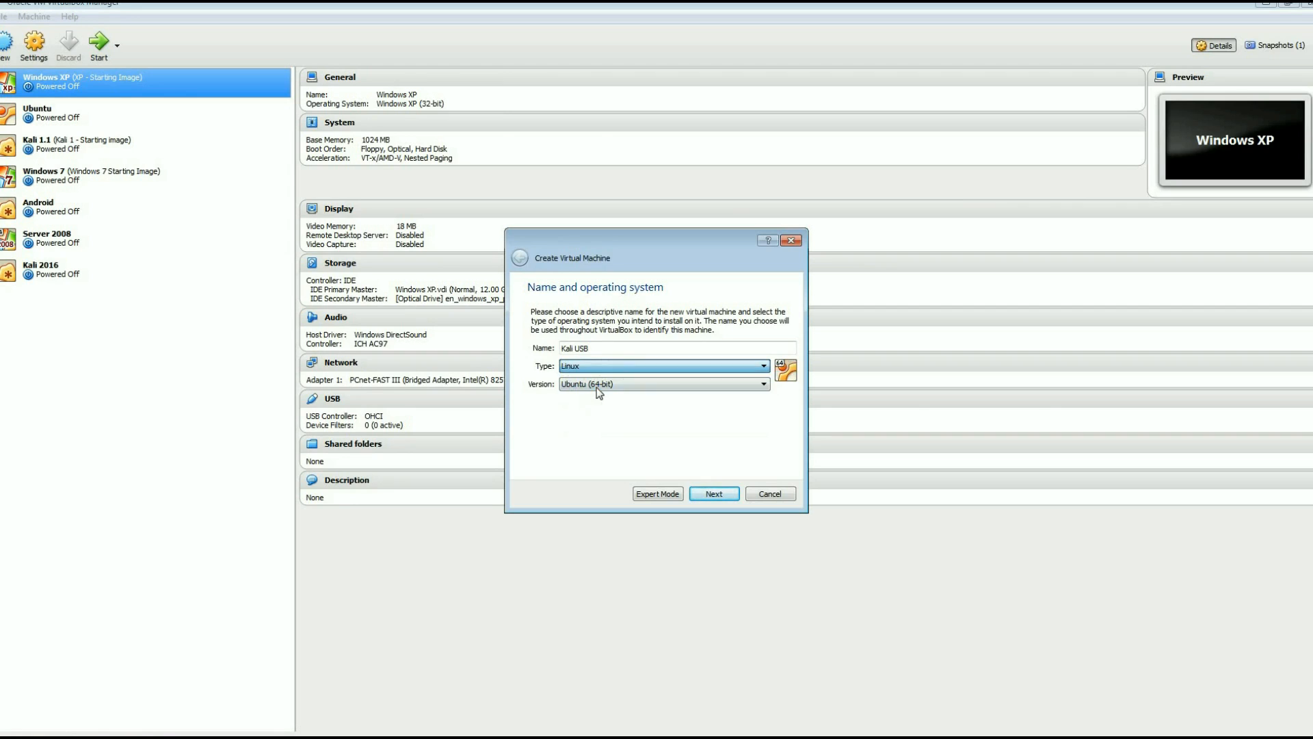
{"action": "left_click", "coordinate": [596, 385]}
{"action": "scroll", "coordinate": [643, 472], "scroll_direction": "down", "scroll_amount": 3}
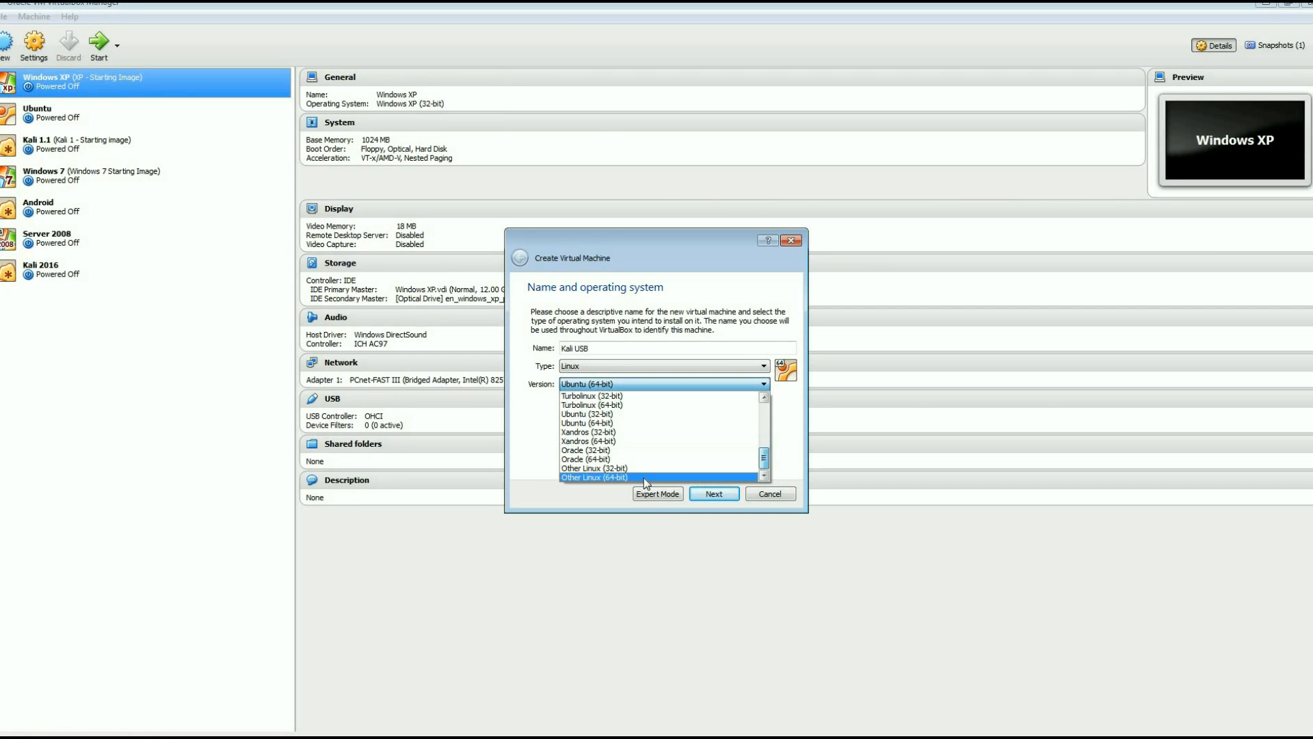
{"action": "left_click", "coordinate": [643, 477]}
{"action": "left_click", "coordinate": [712, 494]}
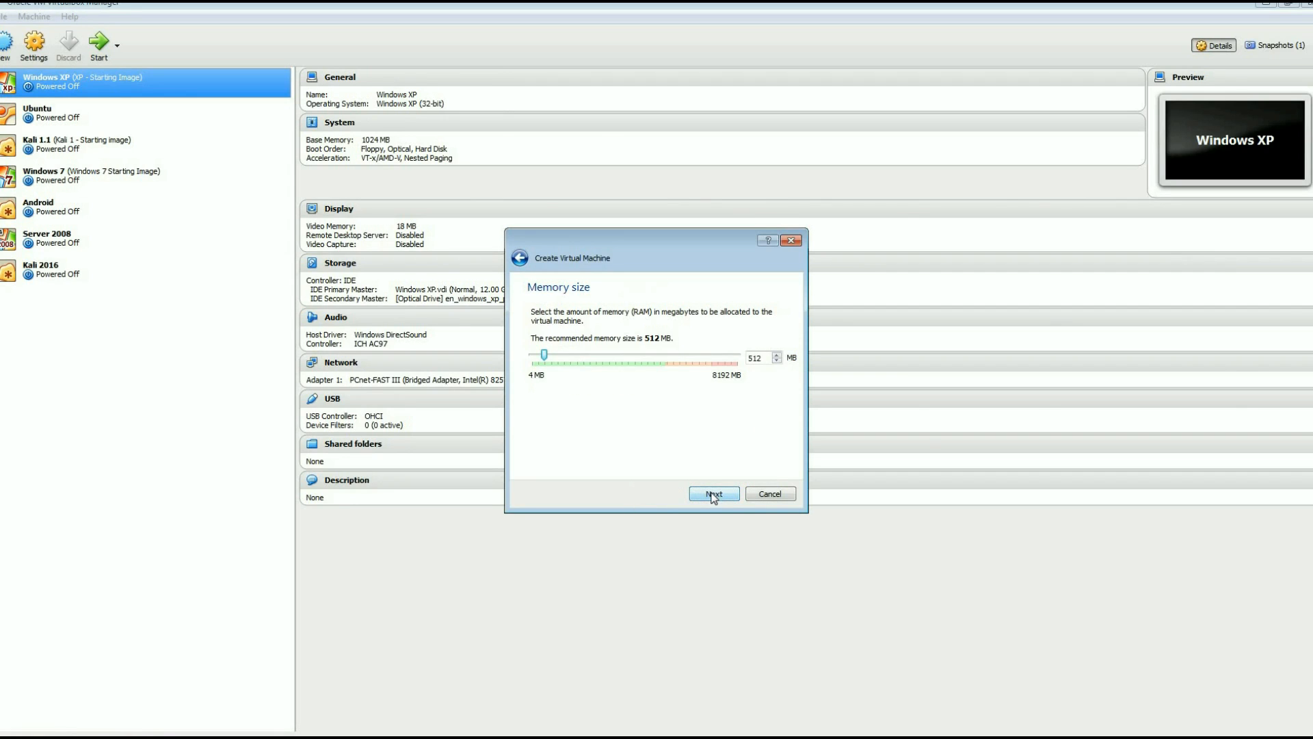
- Set the Kali USB machine's memory size to 2048 MB and continue to the hard disk options
{"action": "left_click", "coordinate": [574, 356]}
{"action": "left_click", "coordinate": [574, 356]}
{"action": "left_click", "coordinate": [585, 360]}
{"action": "left_click", "coordinate": [592, 362]}
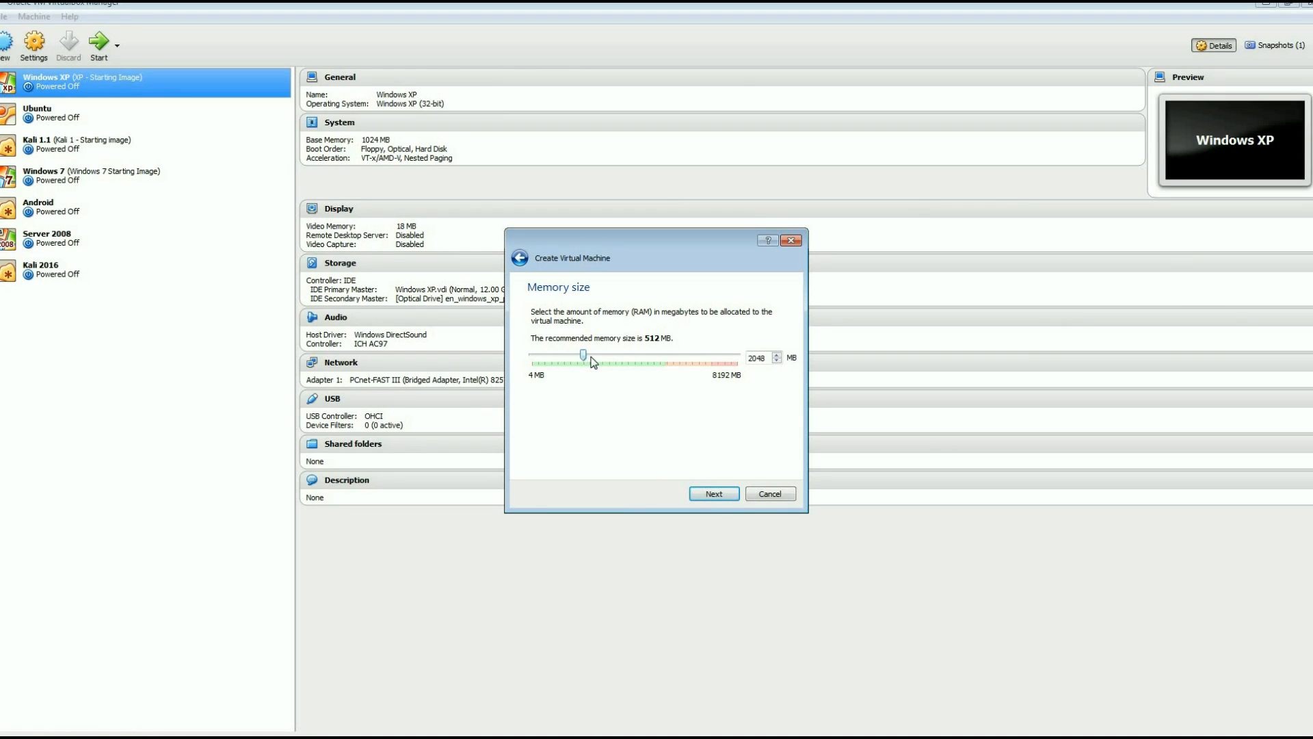
{"action": "left_click", "coordinate": [714, 494]}
- Use the existing virtual hard disk file usb.vmdk from the C: drive and create the virtual machine
{"action": "left_click", "coordinate": [643, 425]}
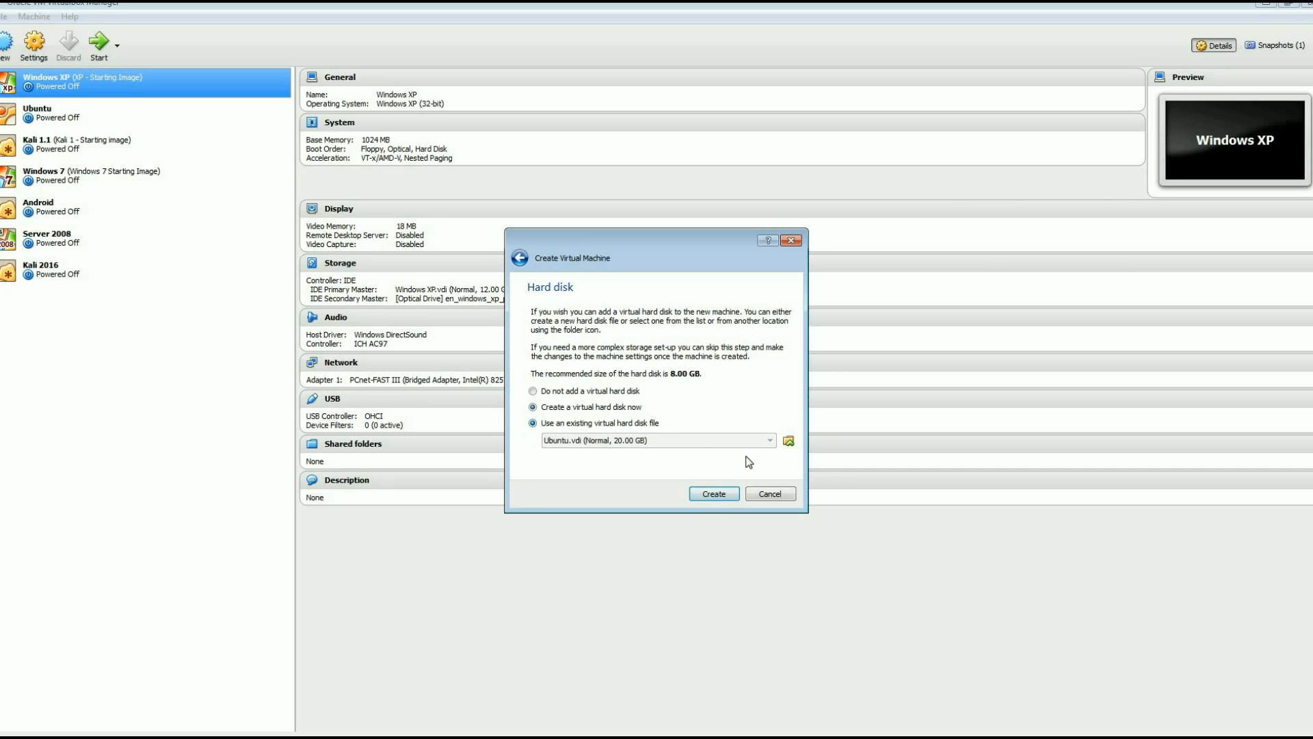
{"action": "left_click", "coordinate": [788, 442]}
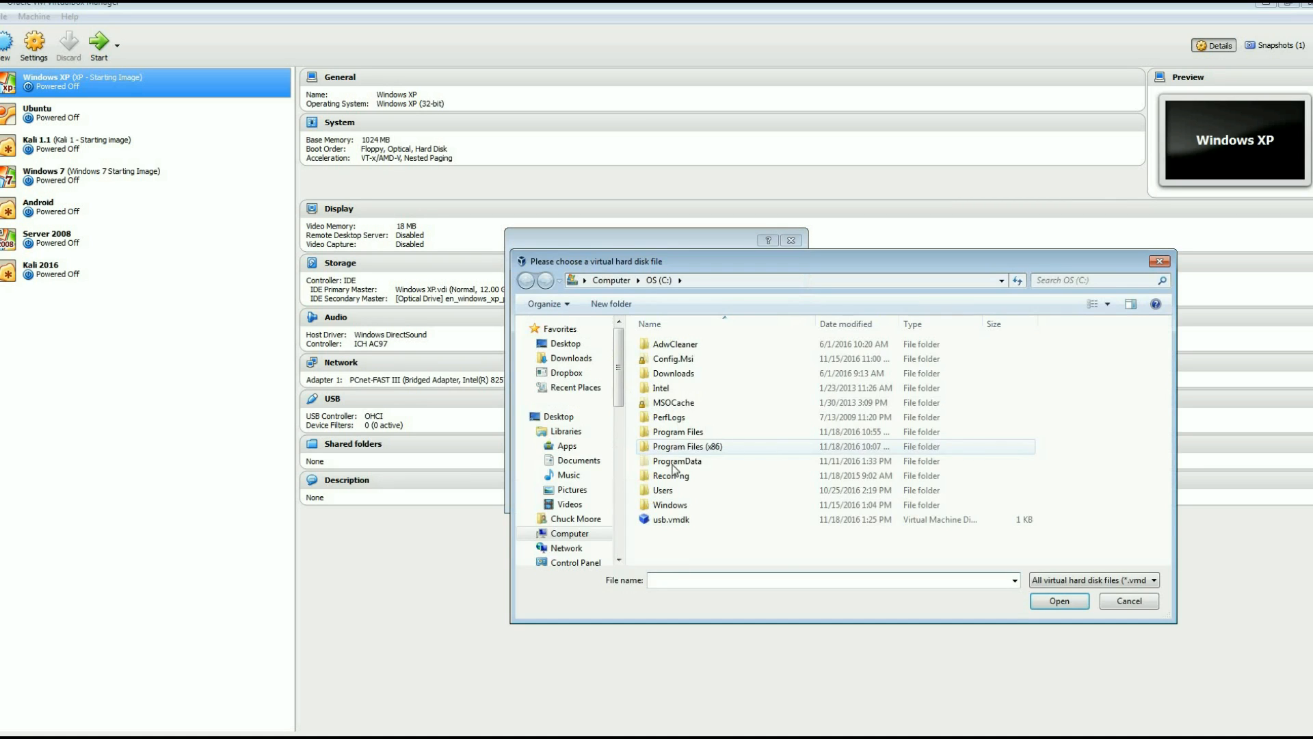
{"action": "left_click", "coordinate": [669, 523]}
{"action": "double_click", "coordinate": [668, 521]}
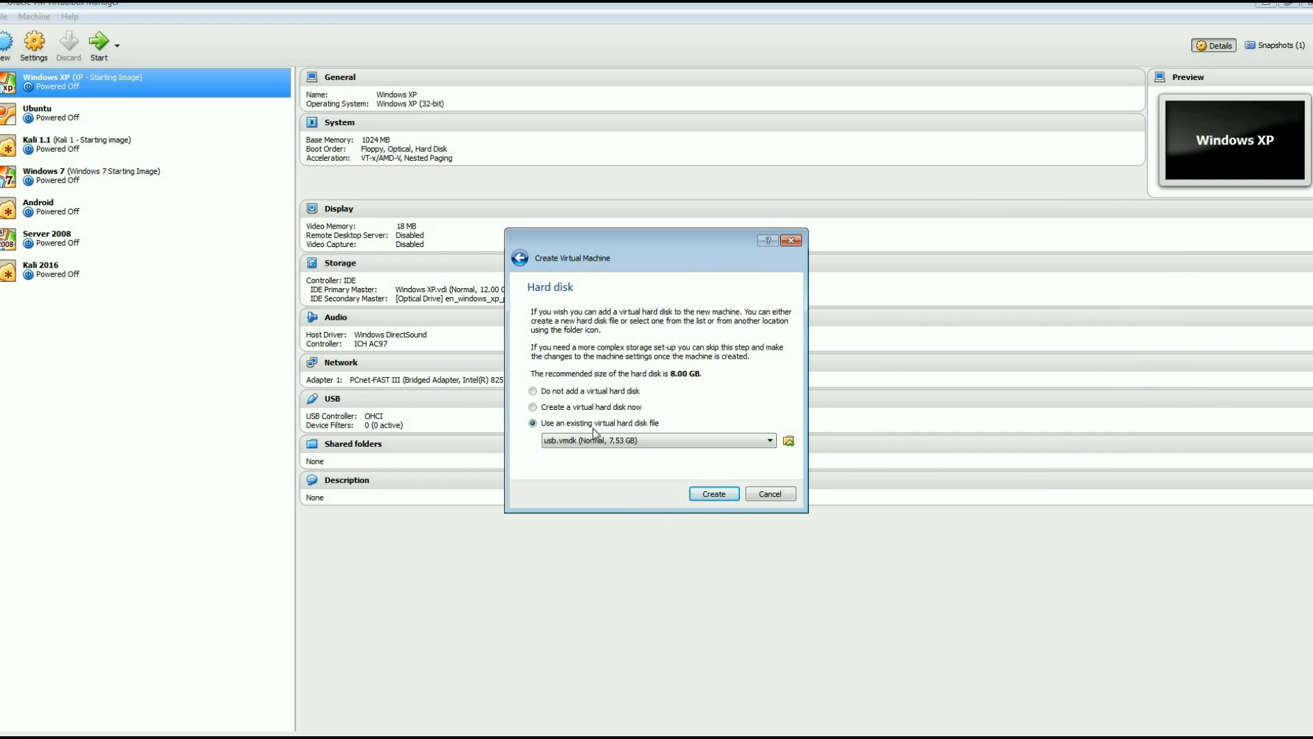
{"action": "left_click", "coordinate": [714, 494]}
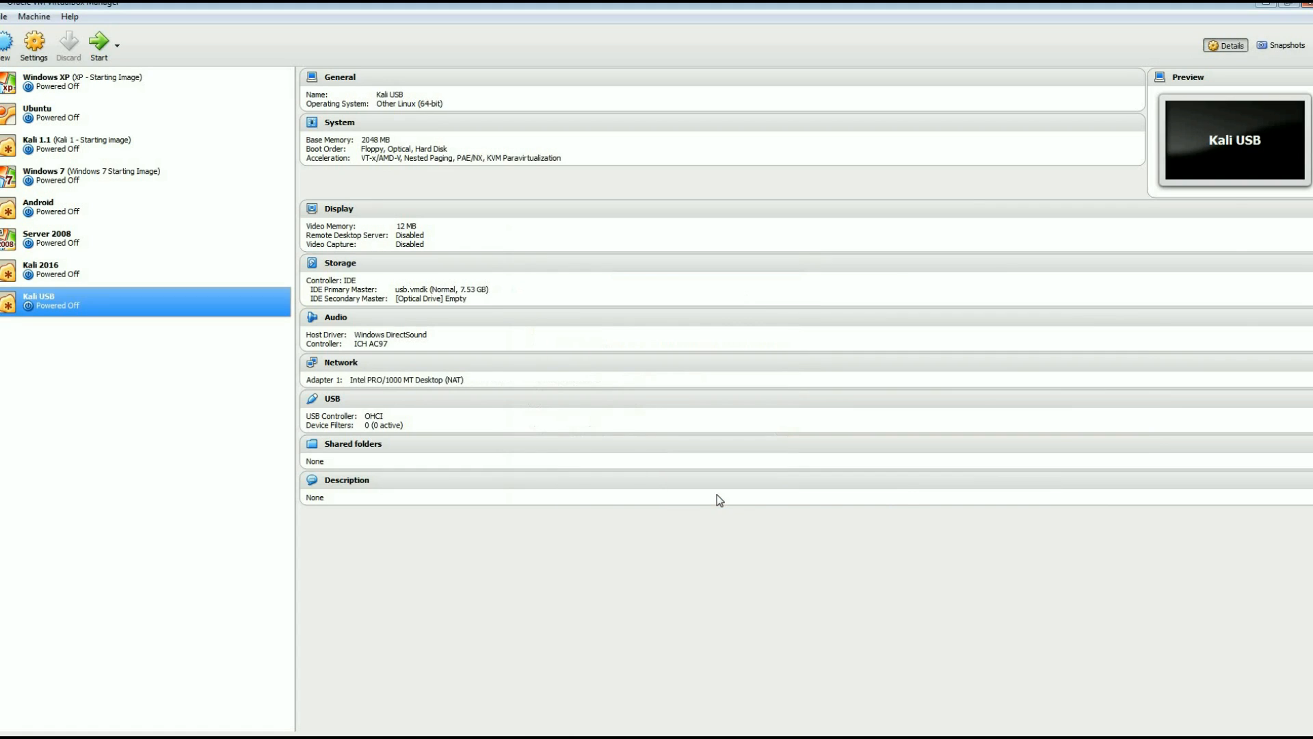
- Start the Kali USB machine, boot it with Live USB Persistence, maximize its window and dismiss the keyboard capture notice
{"action": "left_click", "coordinate": [100, 46]}
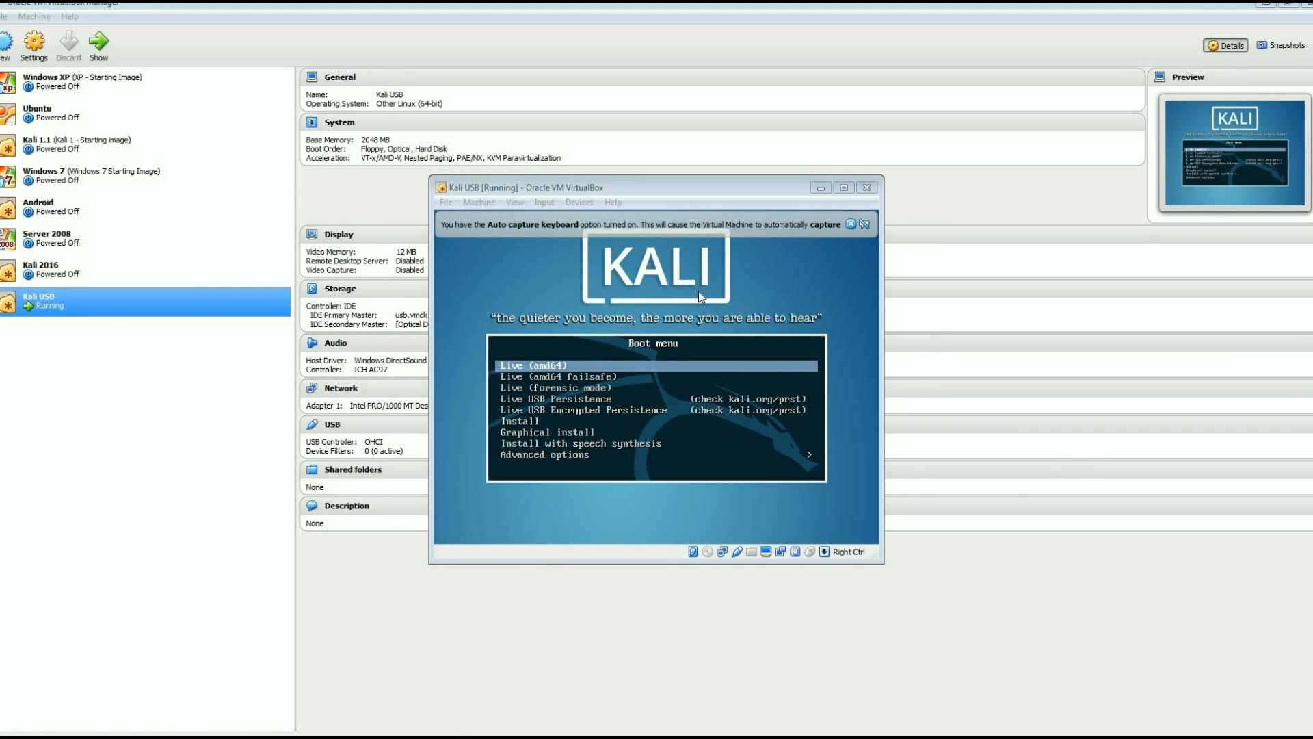
{"action": "left_click", "coordinate": [637, 186]}
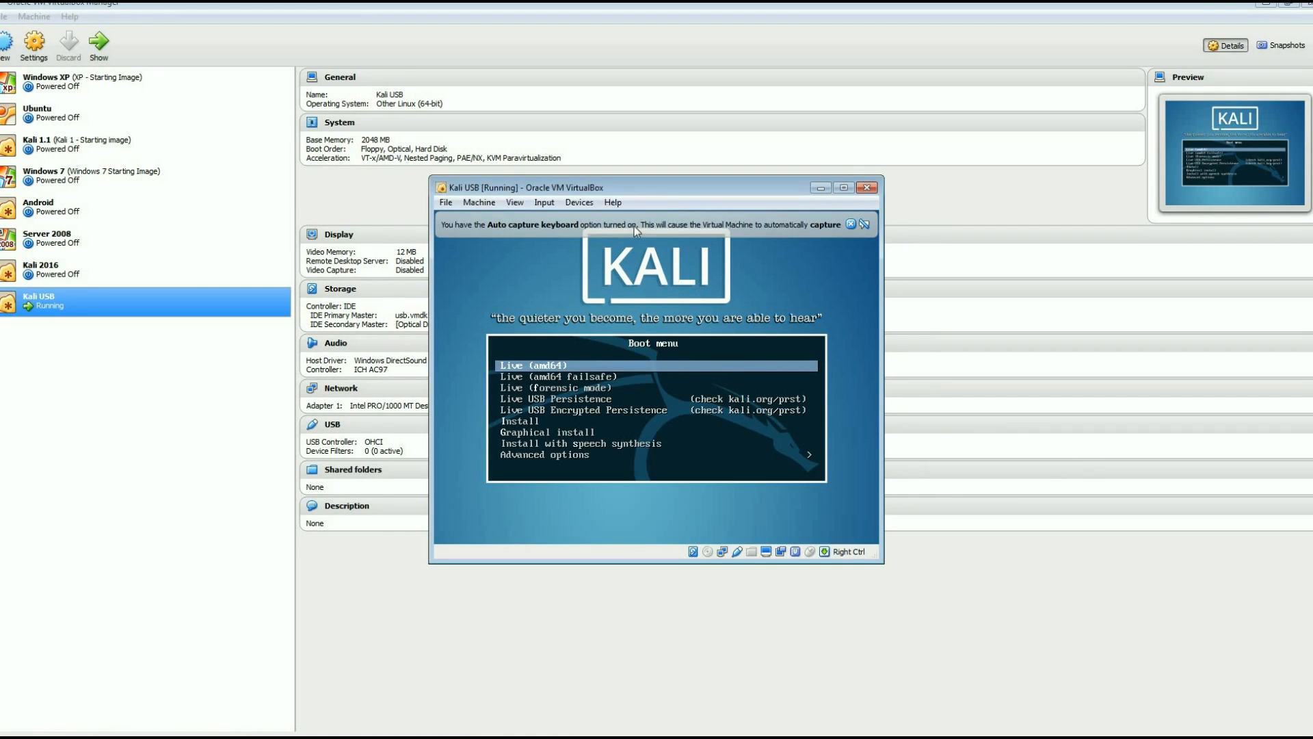
{"action": "key", "text": "Down"}
{"action": "key", "text": "Down"}
{"action": "key", "text": "Down"}
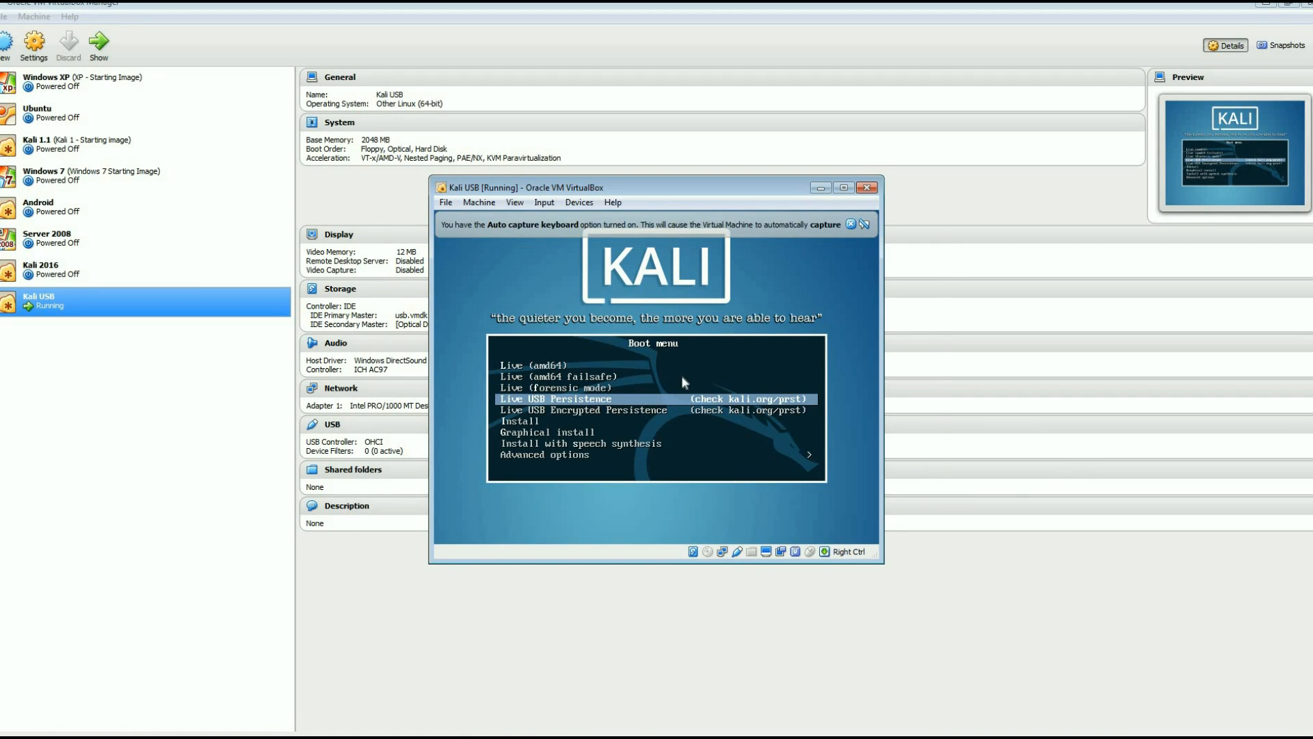
{"action": "key", "text": "Return"}
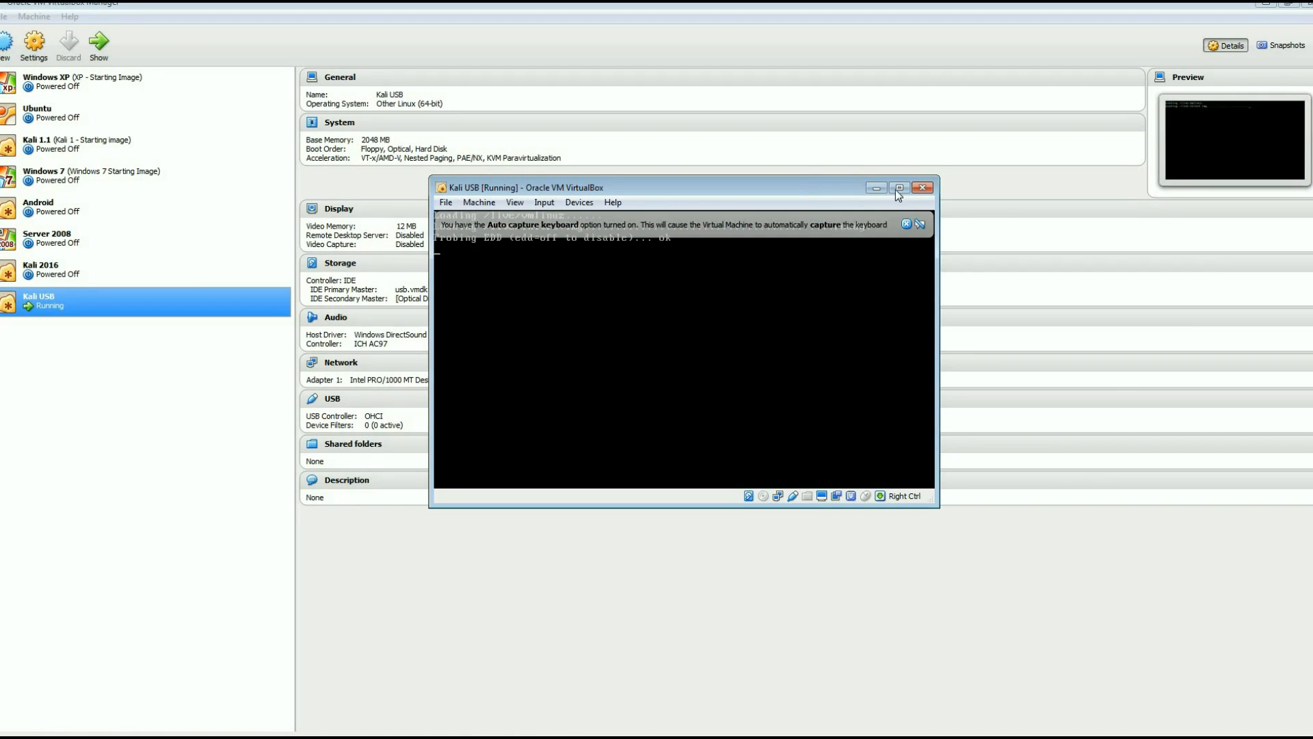
{"action": "left_click", "coordinate": [899, 187]}
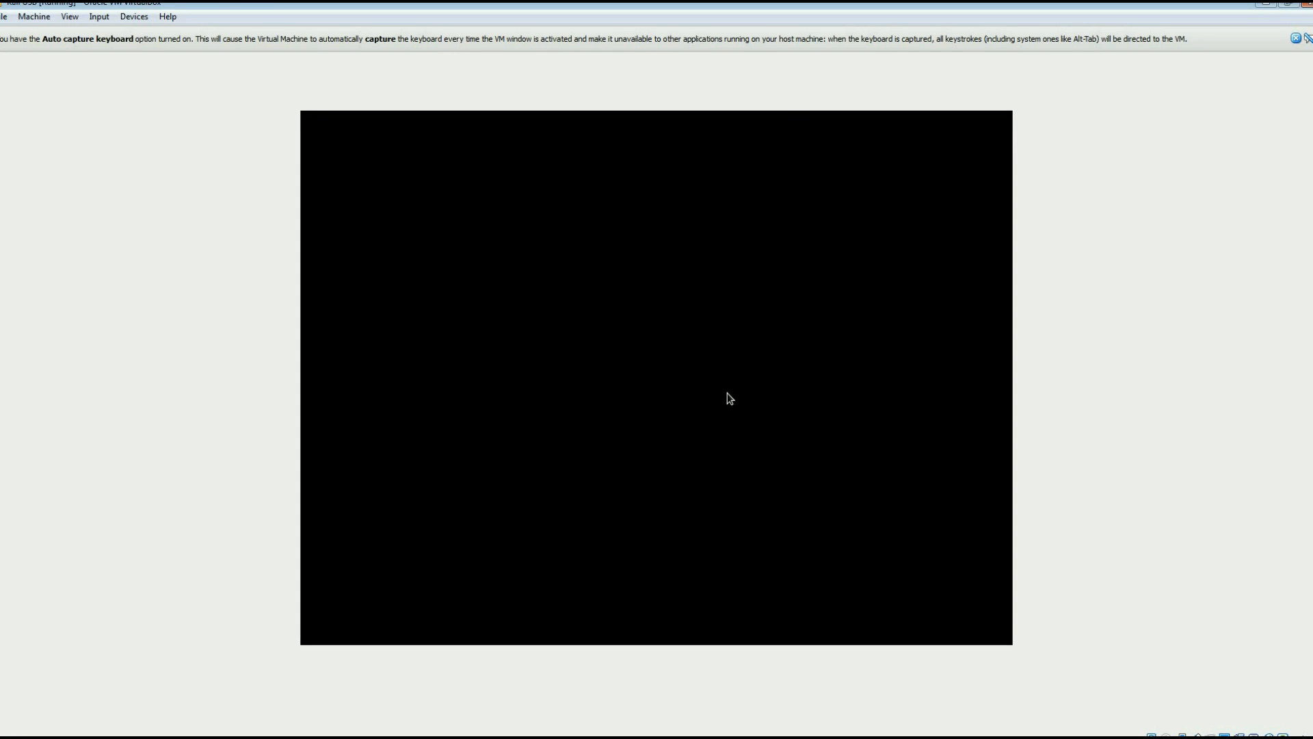
{"action": "left_click", "coordinate": [1295, 38]}
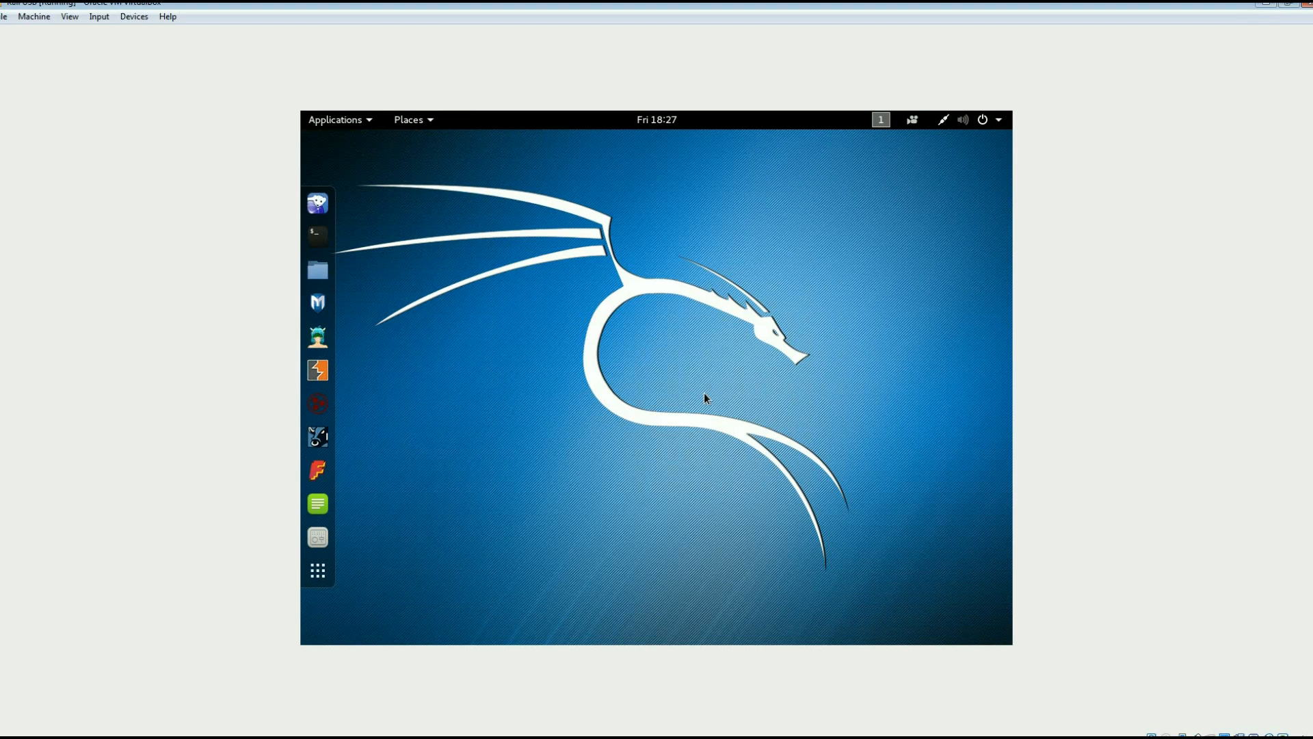
- Open a terminal and turn off the transparent background in the color settings of the Unnamed profile
{"action": "left_click", "coordinate": [318, 237]}
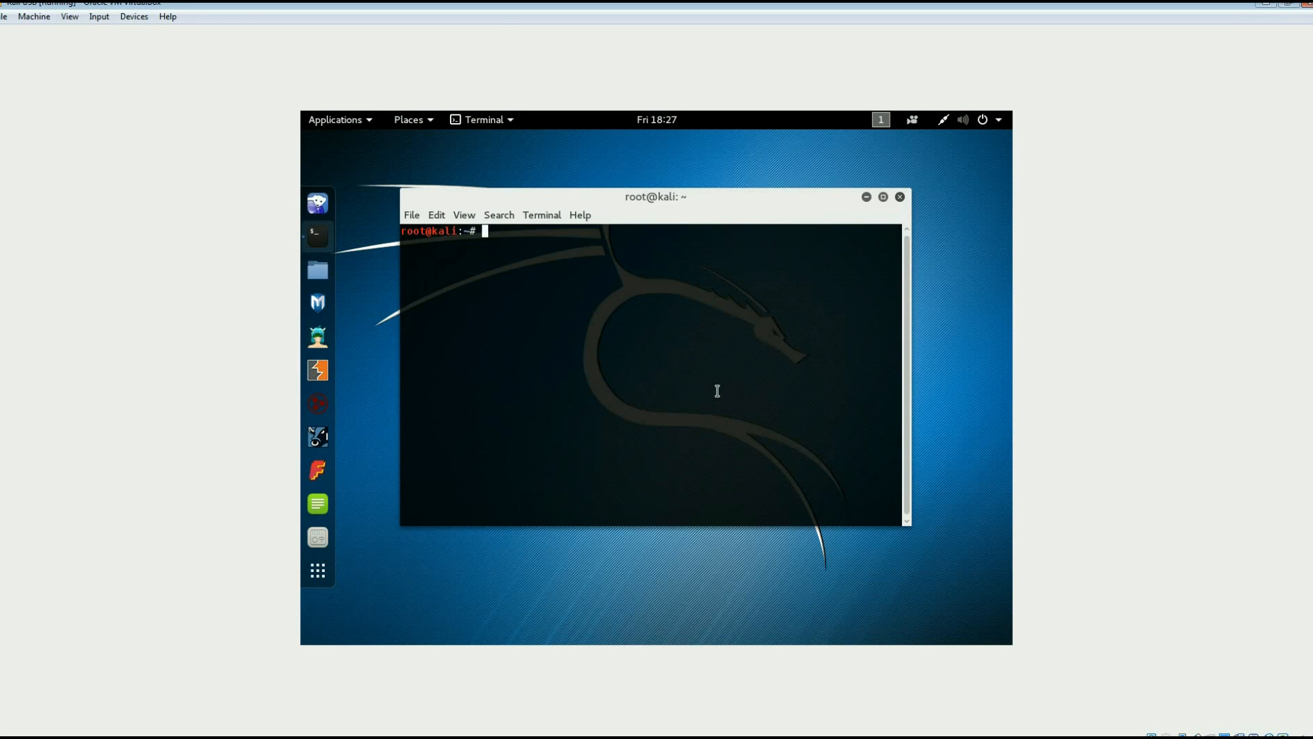
{"action": "left_click", "coordinate": [544, 215]}
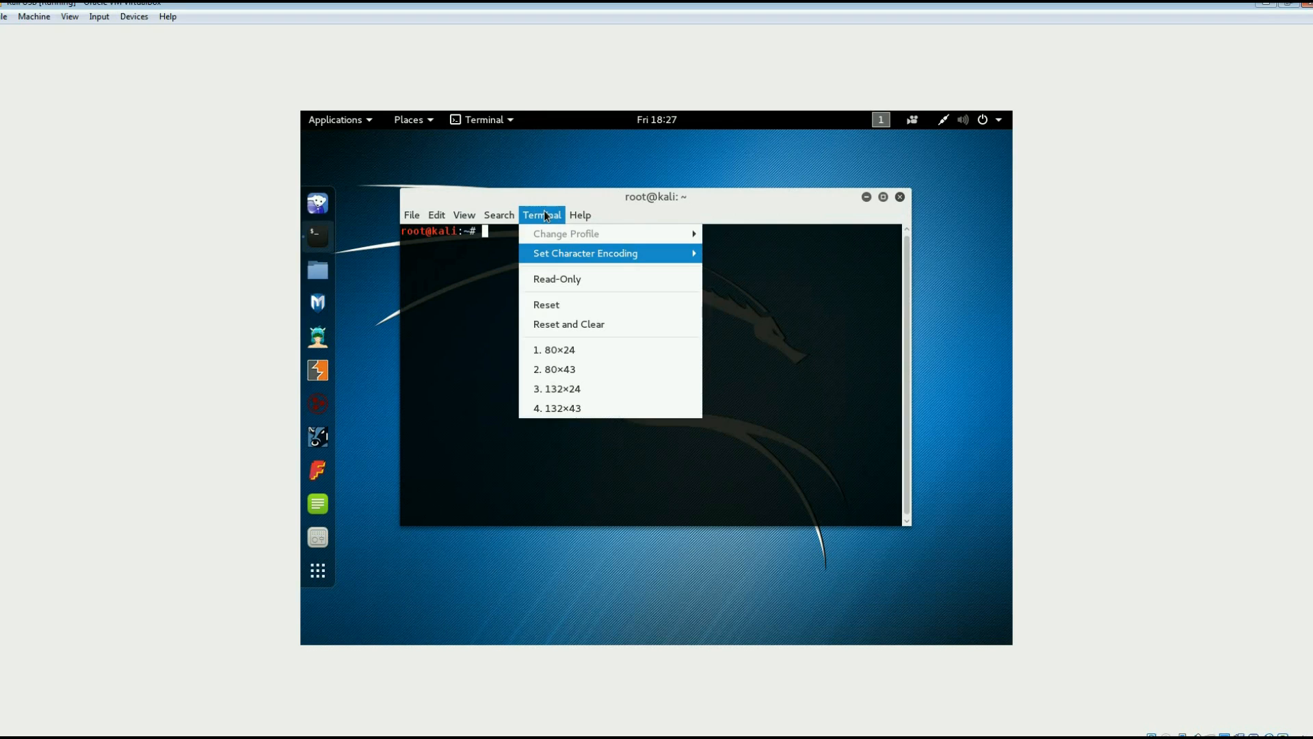
{"action": "left_click", "coordinate": [463, 216]}
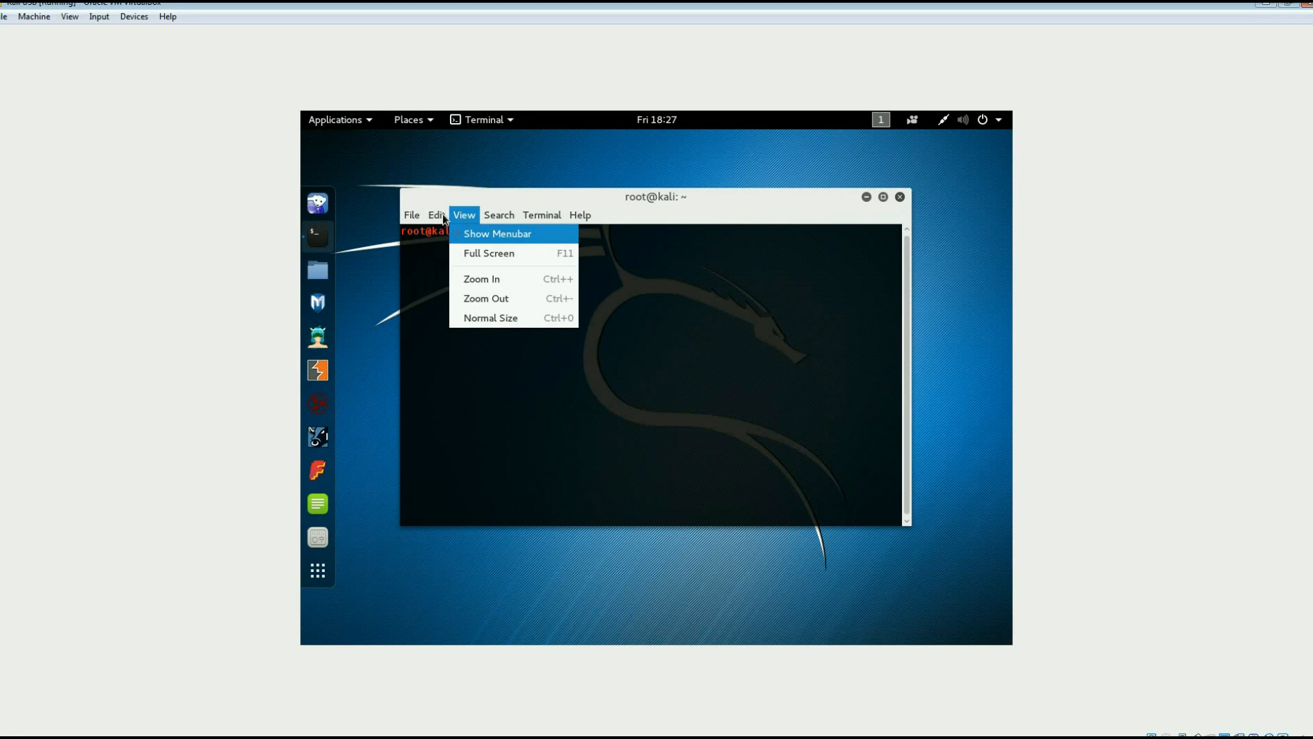
{"action": "mouse_move", "coordinate": [437, 215]}
{"action": "left_click", "coordinate": [465, 305]}
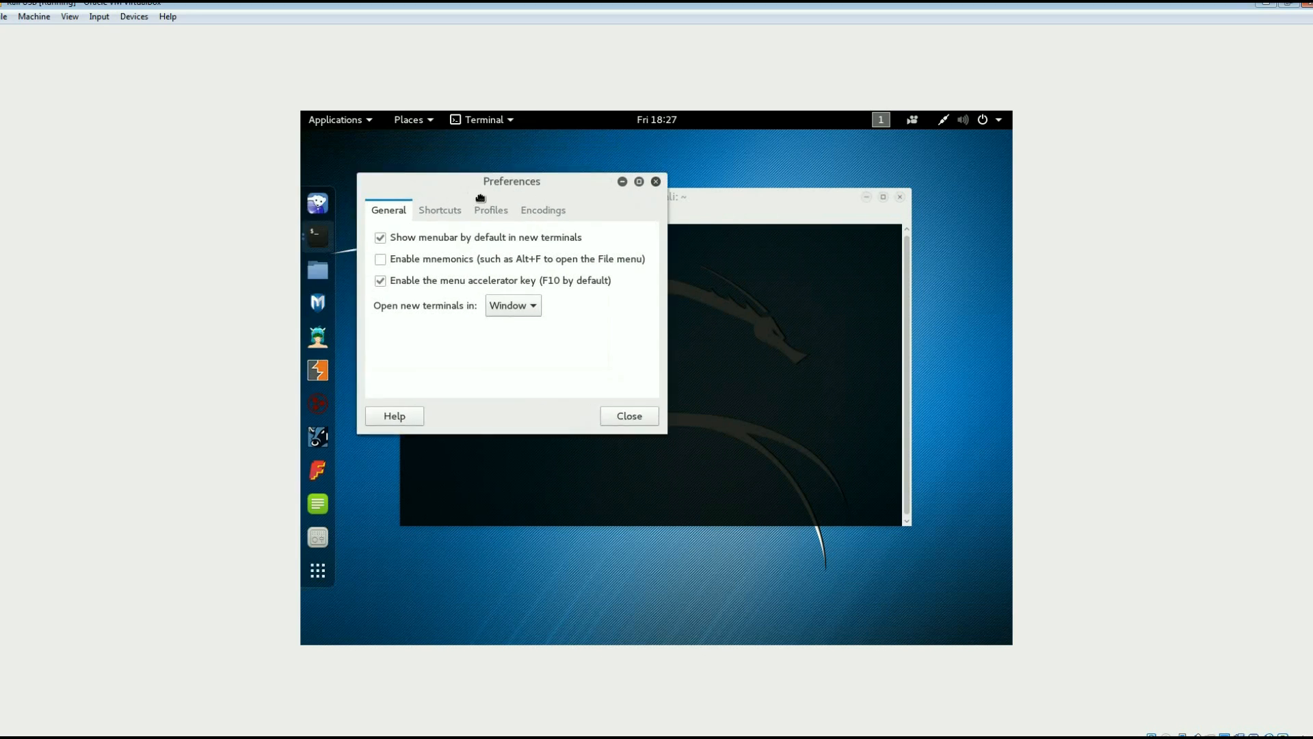
{"action": "left_click", "coordinate": [589, 226]}
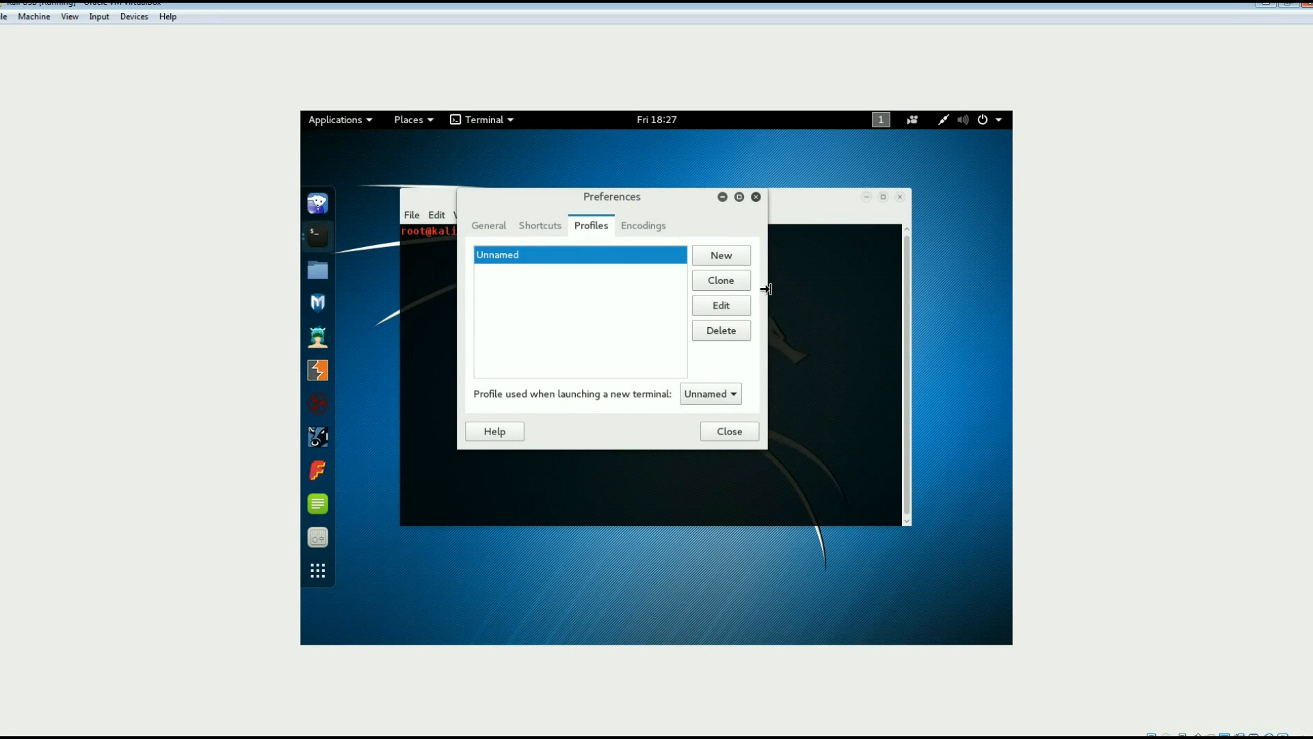
{"action": "left_click", "coordinate": [728, 308]}
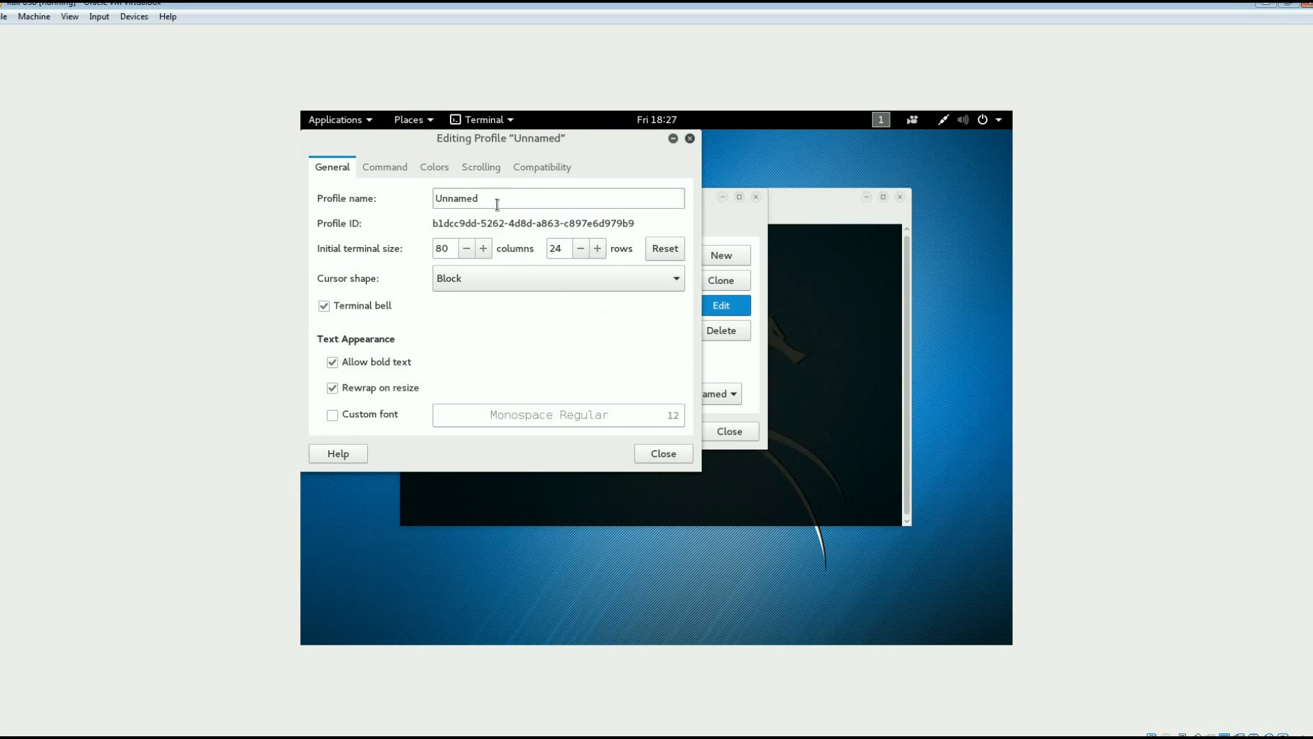
{"action": "left_click", "coordinate": [433, 169]}
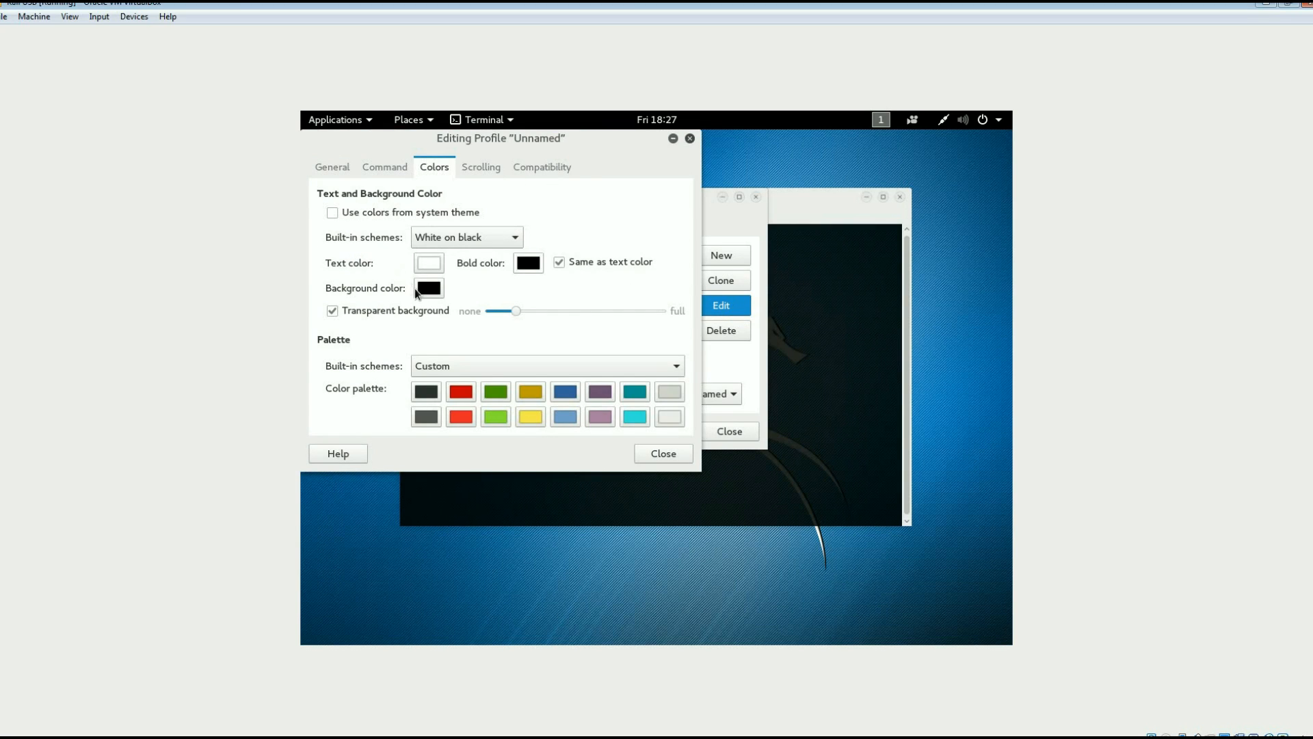
{"action": "left_click", "coordinate": [333, 311]}
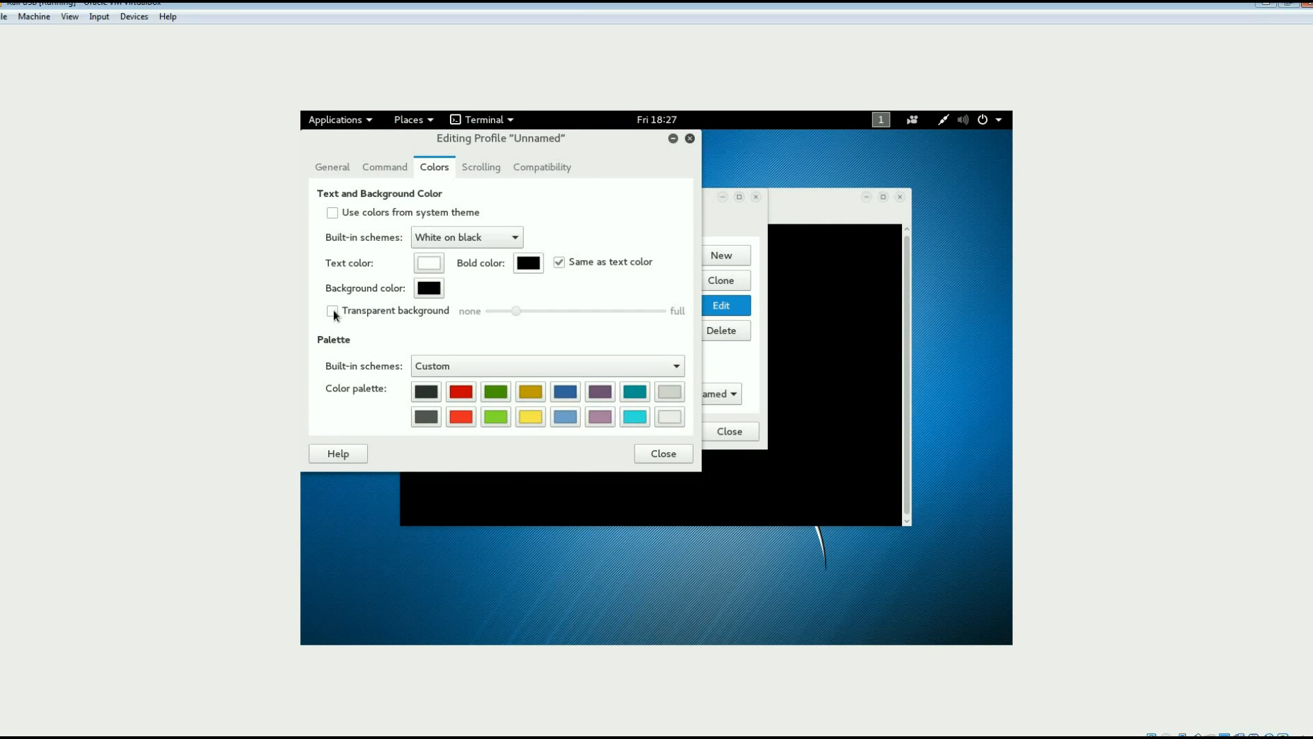
{"action": "left_click", "coordinate": [431, 264]}
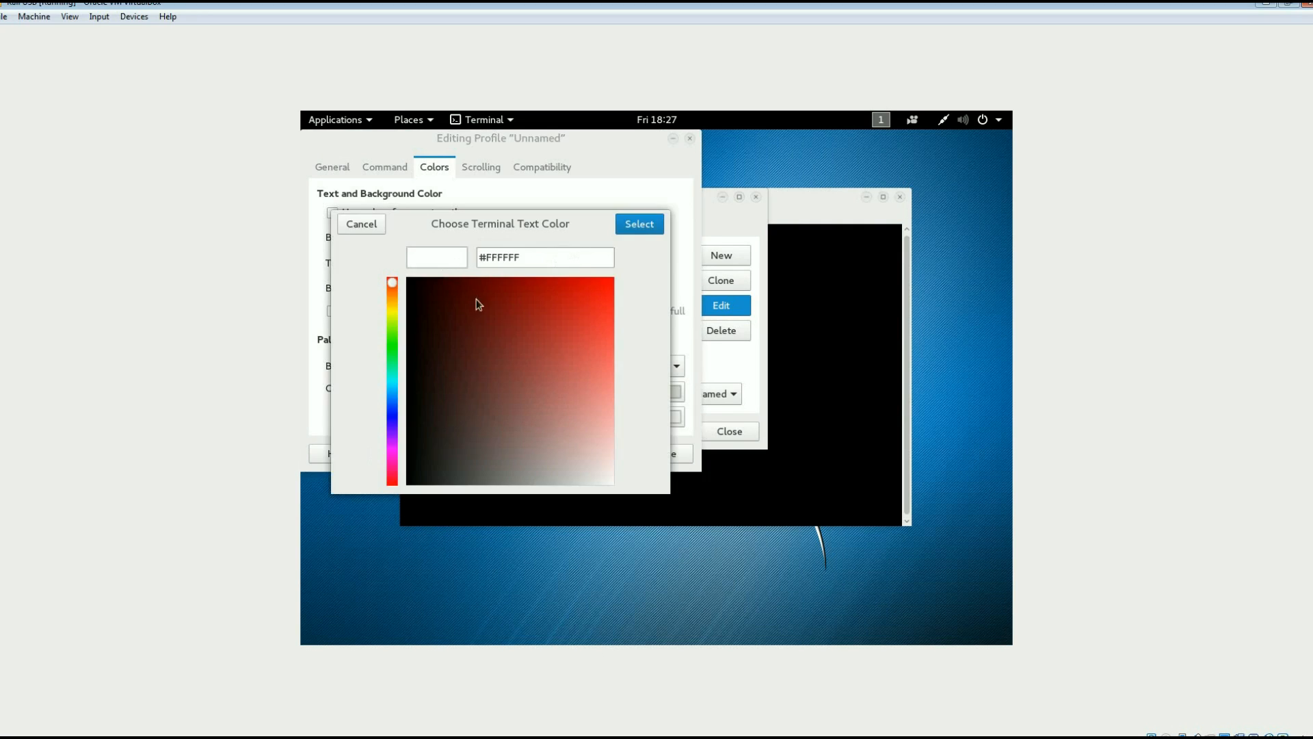
{"action": "left_click", "coordinate": [637, 229]}
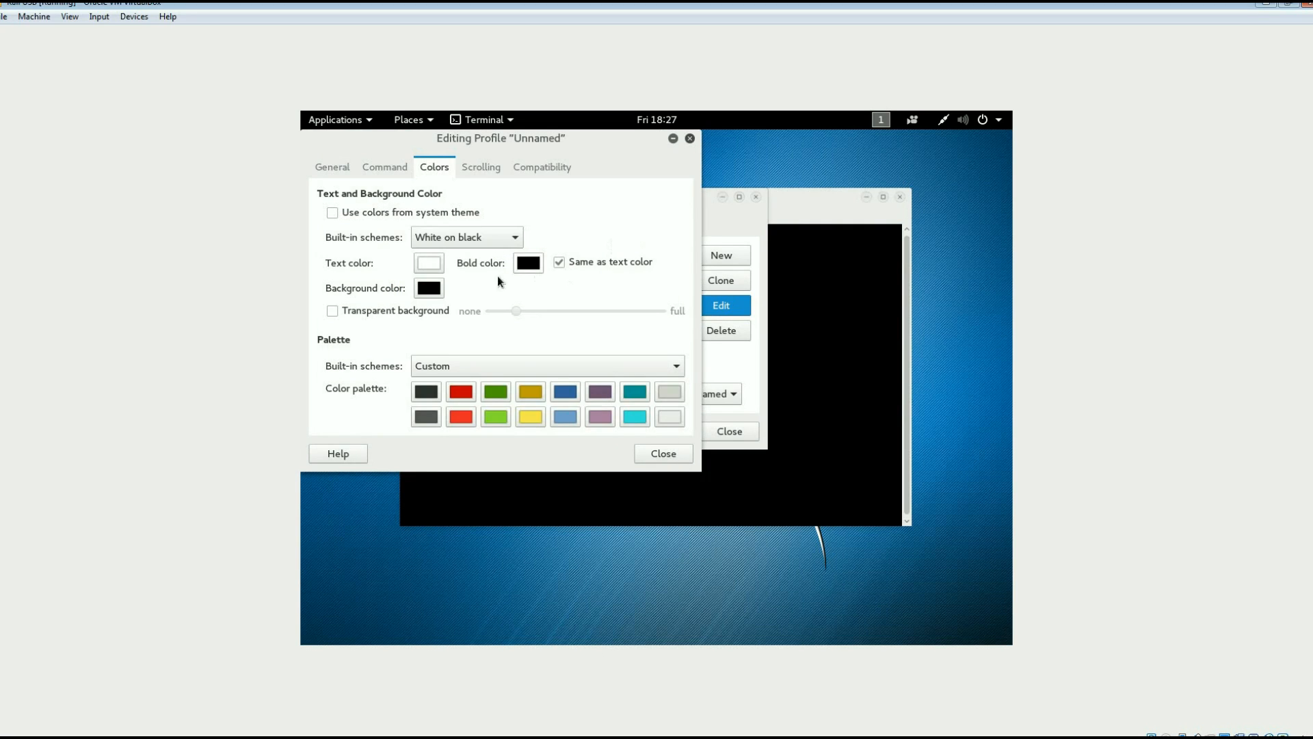
{"action": "left_click", "coordinate": [494, 415]}
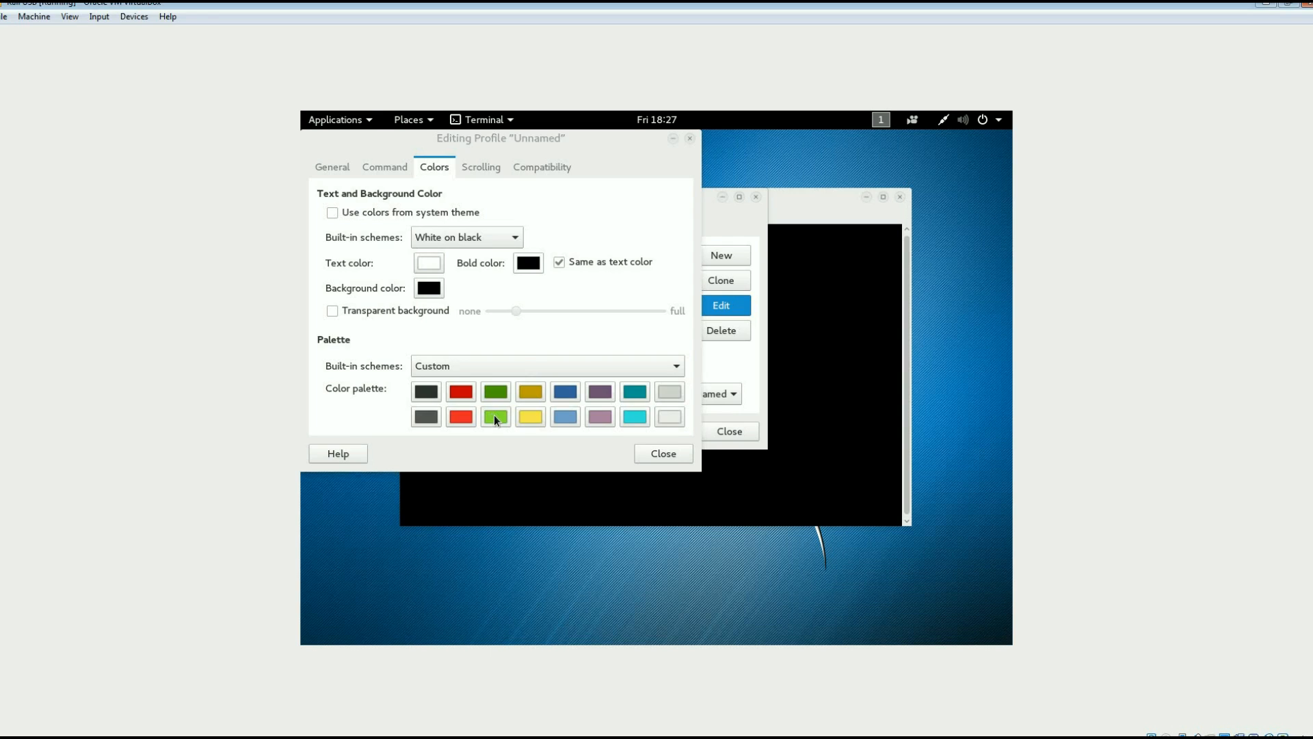
{"action": "left_click", "coordinate": [648, 218]}
- Set the Unnamed profile's text color to green (#21C517) and close the profile editor and preferences
{"action": "left_click", "coordinate": [438, 266]}
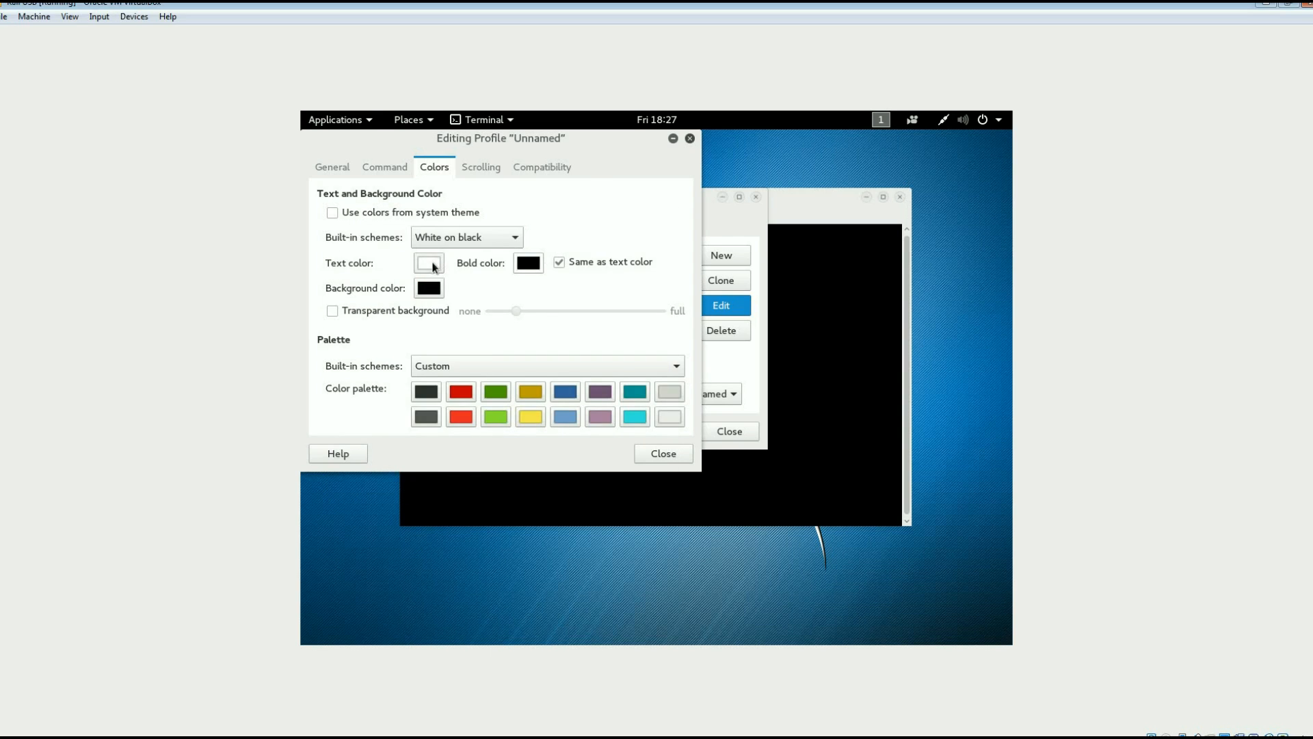
{"action": "left_click", "coordinate": [392, 346]}
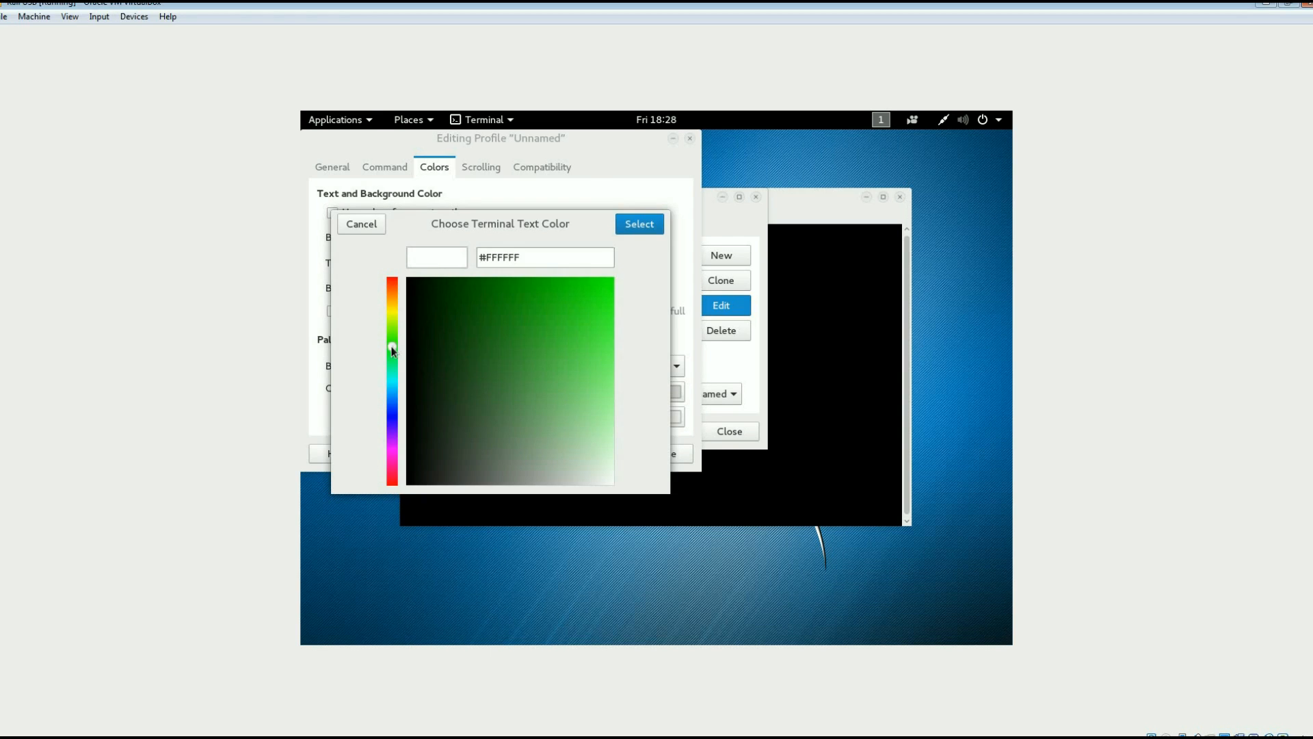
{"action": "left_click", "coordinate": [552, 306]}
{"action": "left_click", "coordinate": [575, 315]}
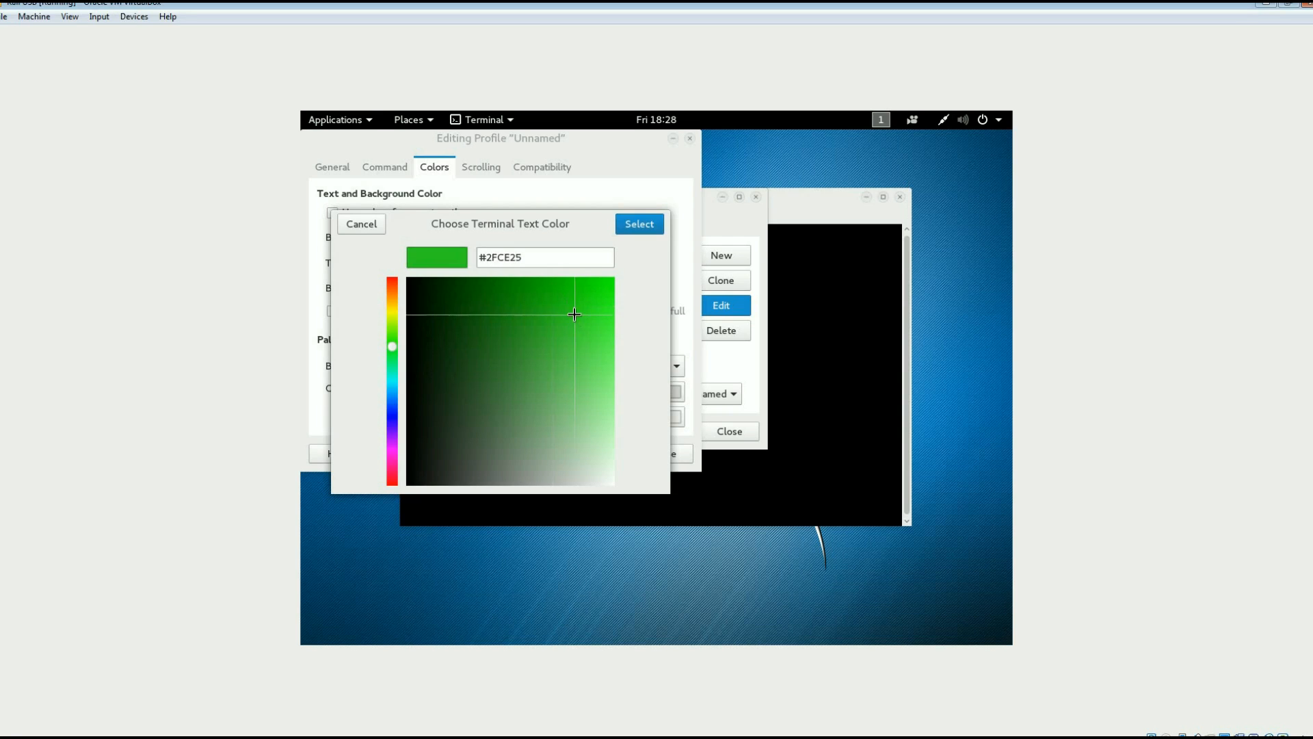
{"action": "left_click", "coordinate": [560, 321]}
{"action": "left_click", "coordinate": [568, 301]}
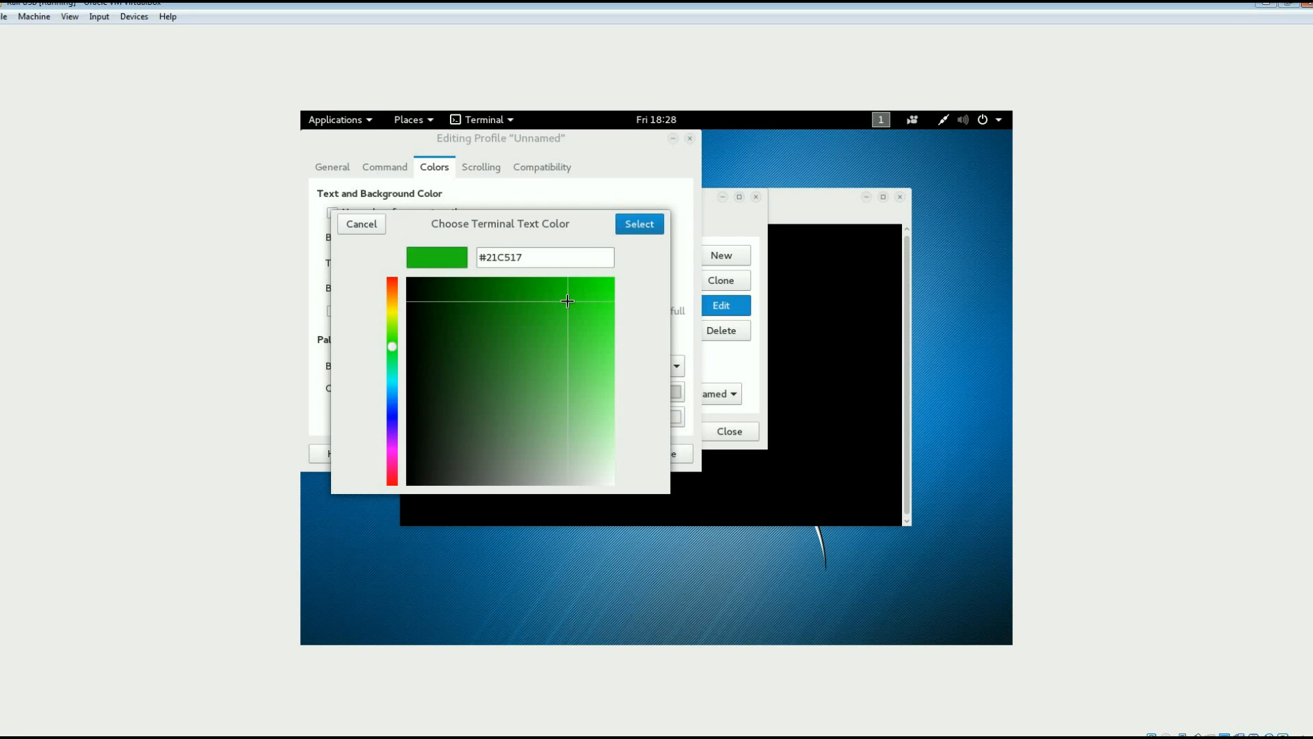
{"action": "left_click", "coordinate": [640, 227]}
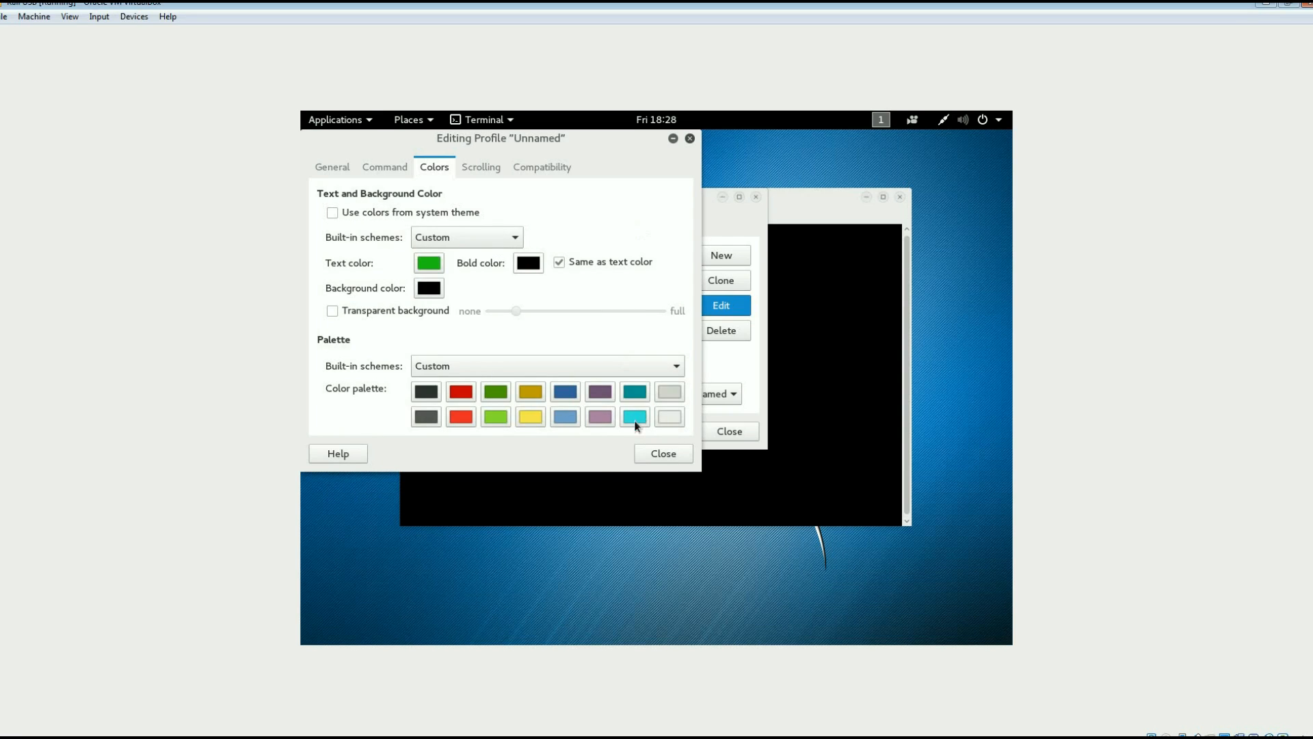
{"action": "left_click", "coordinate": [658, 455]}
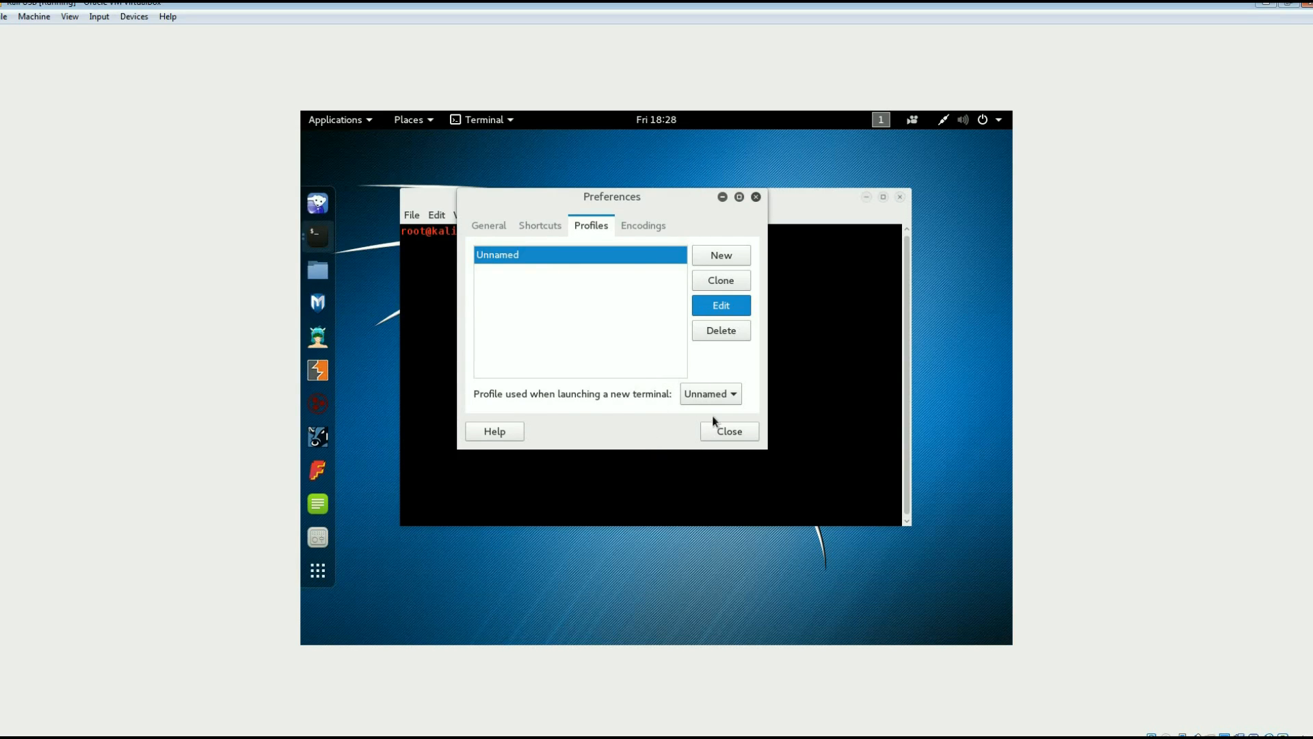
{"action": "left_click", "coordinate": [724, 434]}
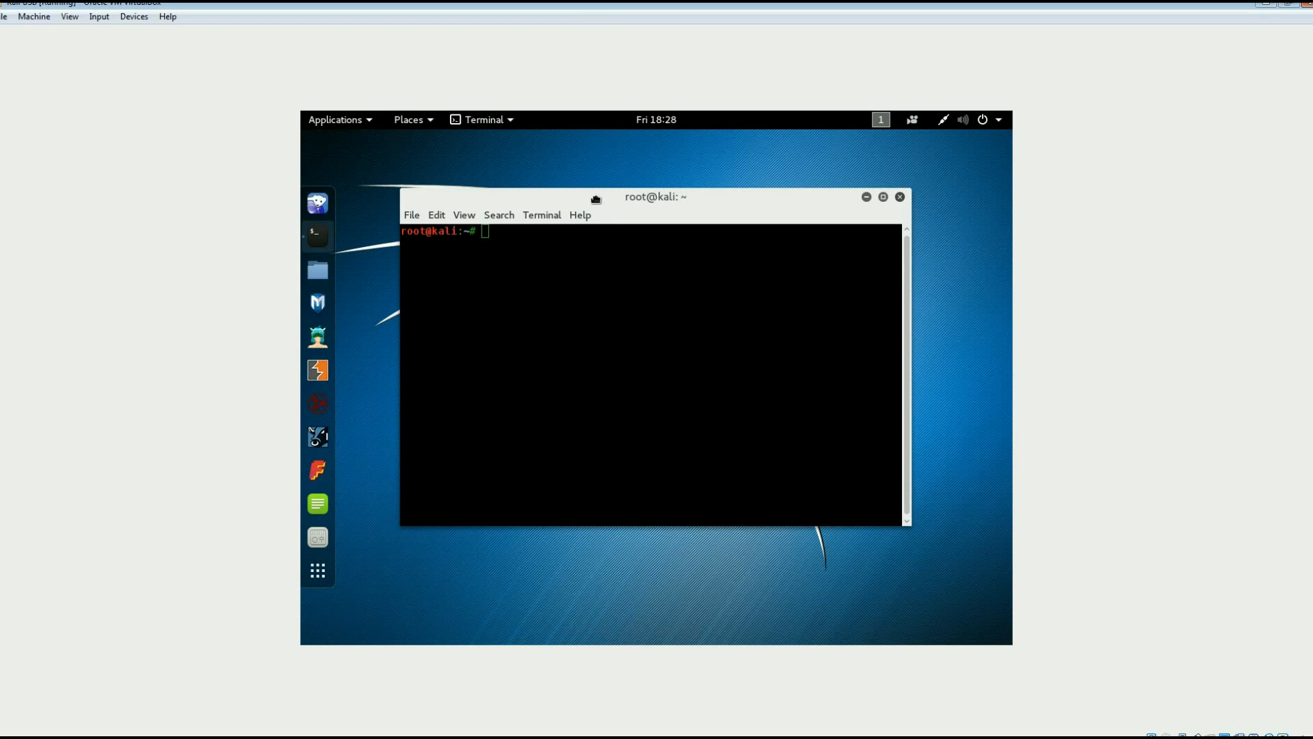
- List the disks and partitions with fdisk -l in the terminal, moving its window to a convenient place on the desktop
{"action": "left_click_drag", "start_coordinate": [595, 199], "coordinate": [677, 282]}
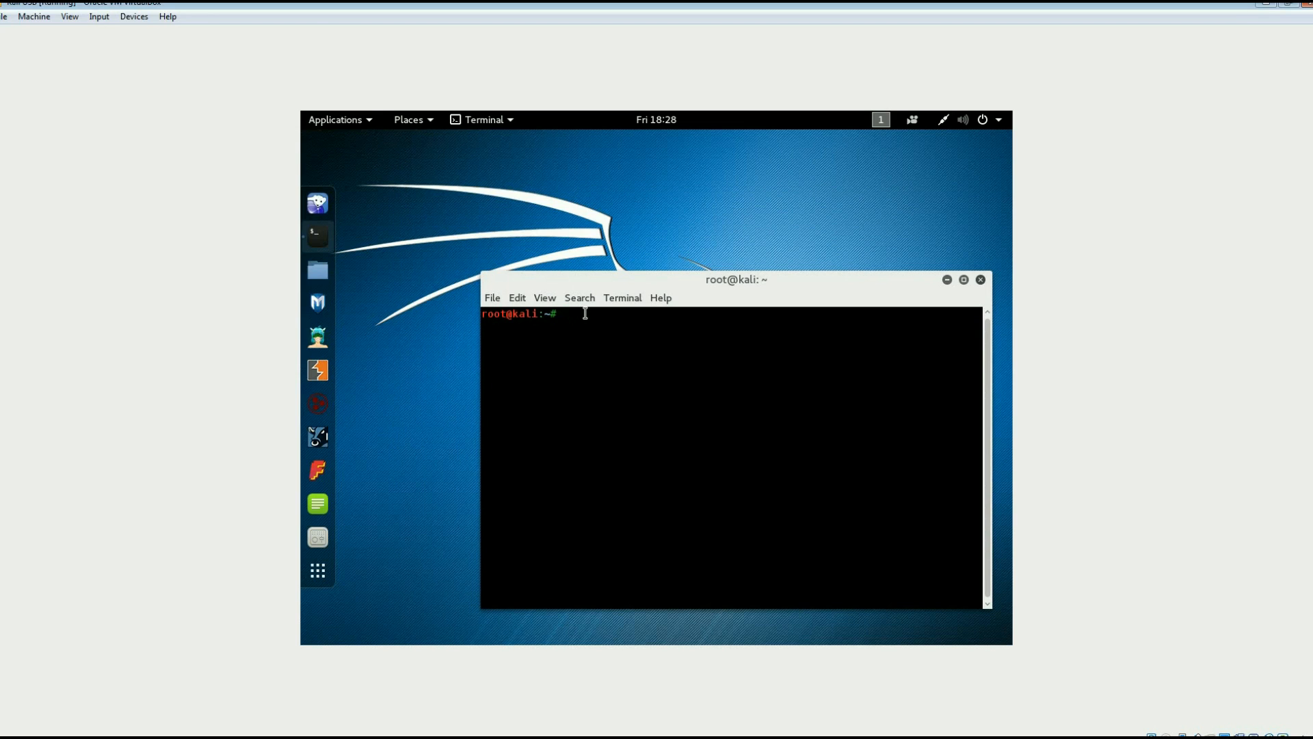
{"action": "type", "text": "fdisk -l"}
{"action": "key", "text": "Return"}
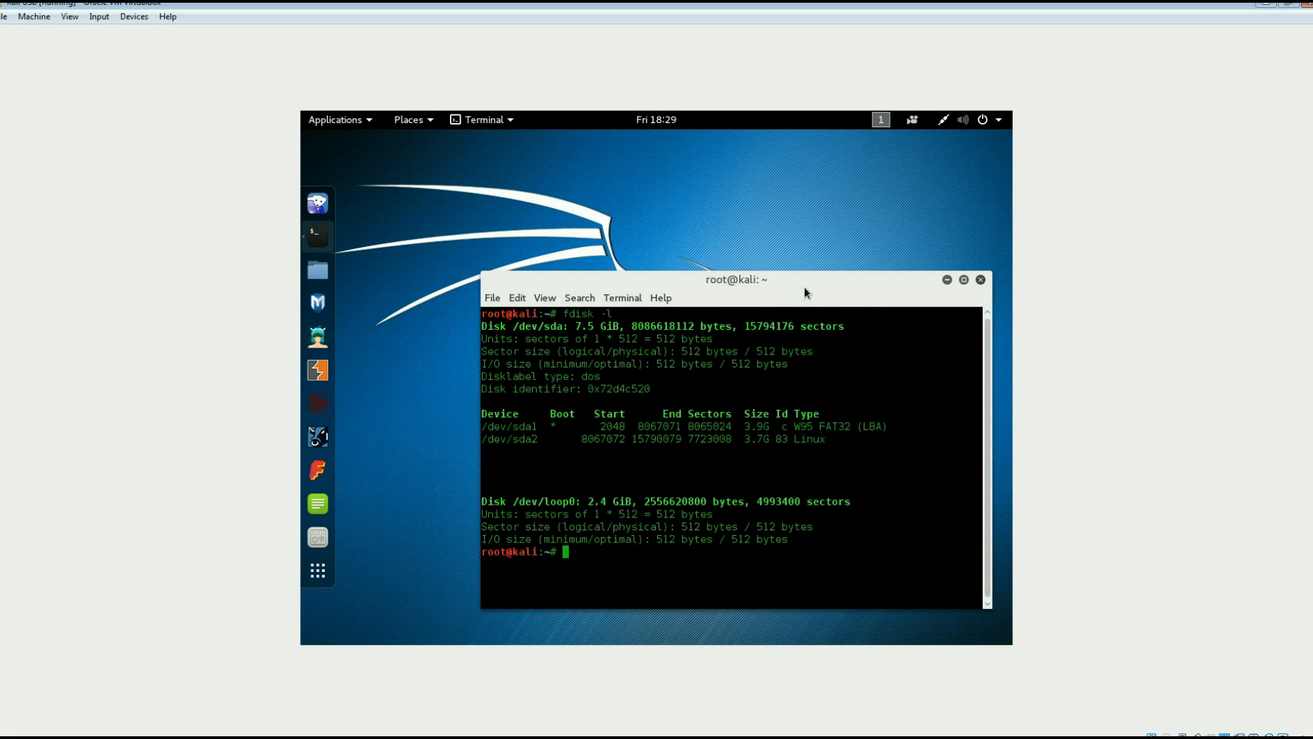
{"action": "left_click_drag", "start_coordinate": [801, 284], "coordinate": [759, 210]}
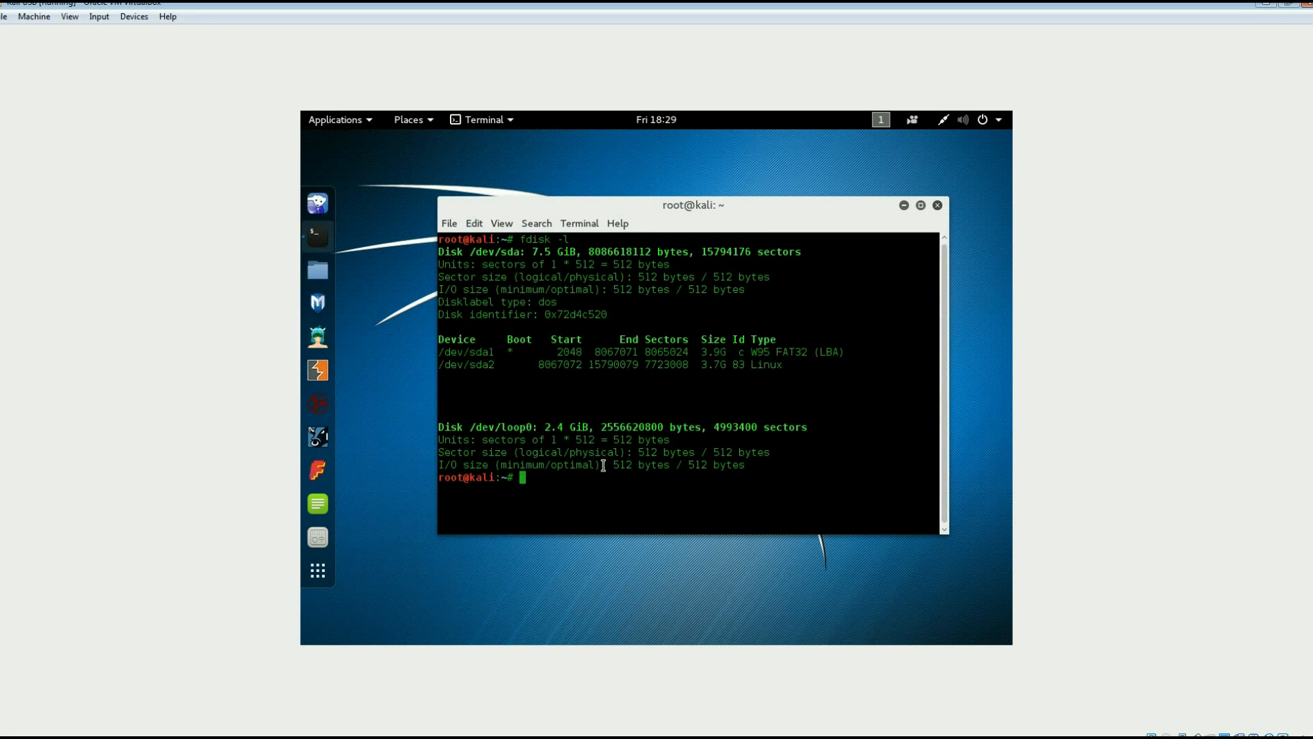
- Create the mount point with mkdir -p /mnt/my_usb and mount /dev/sda2 on it
{"action": "type", "text": "mkdir -p /mnt/my_usb"}
{"action": "key", "text": "Return"}
{"action": "type", "text": "mount"}
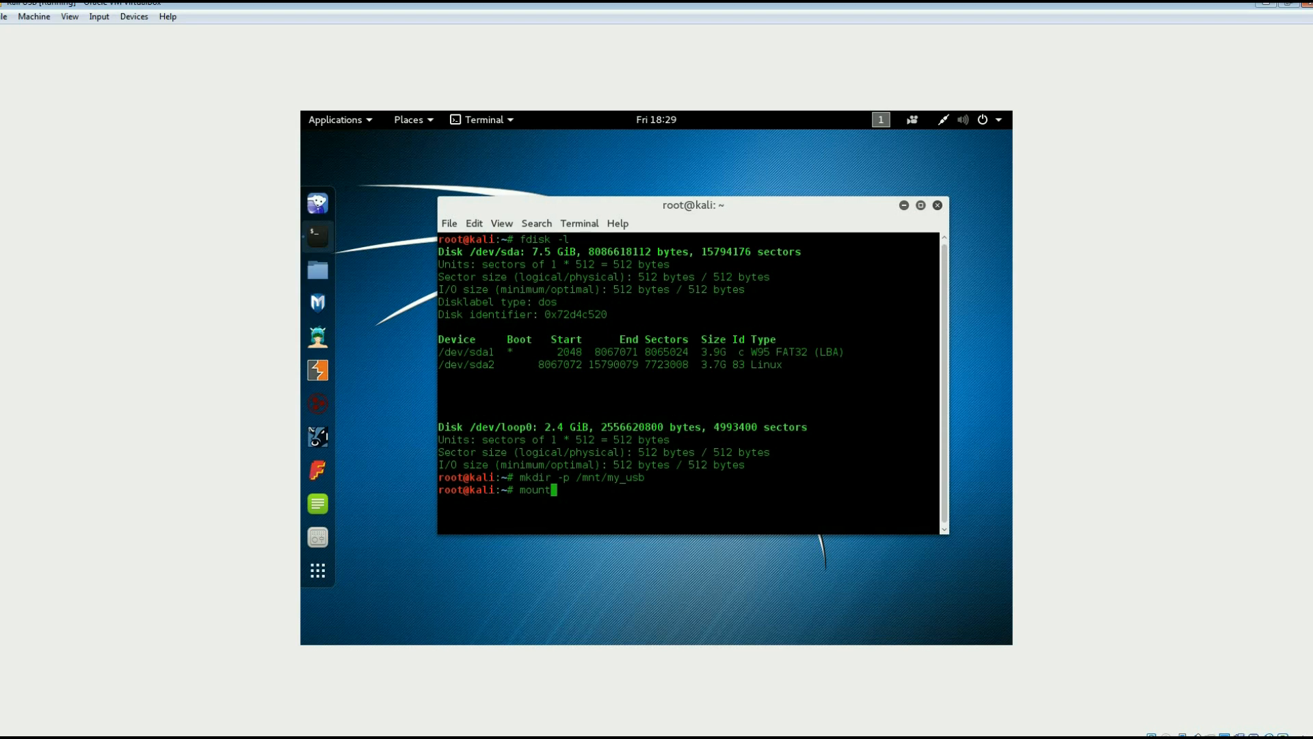
{"action": "type", "text": " /dev/"}
{"action": "type", "text": "sda2 /mnt/my_usb"}
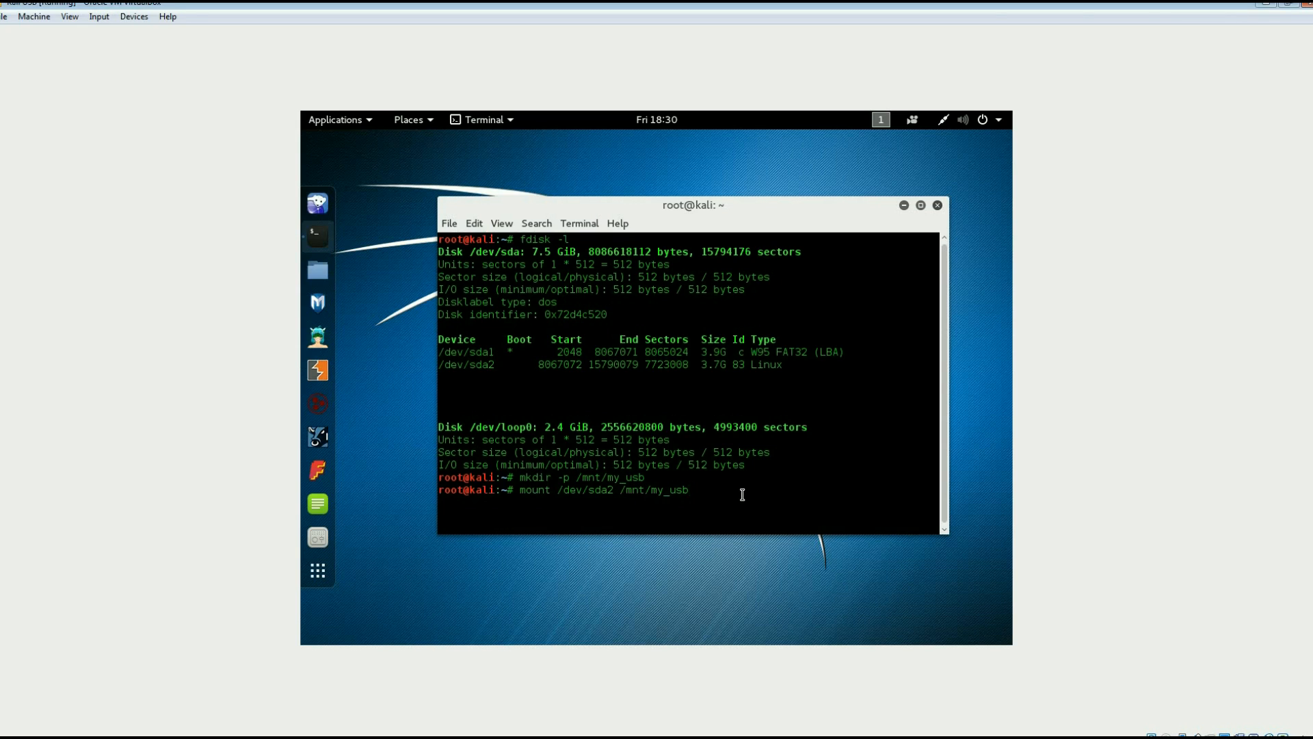
{"action": "key", "text": "Return"}
- Write the persistence configuration by running echo "/union" > /mnt/my_usb/persistence.conf
{"action": "type", "text": "echo \"/unio"}
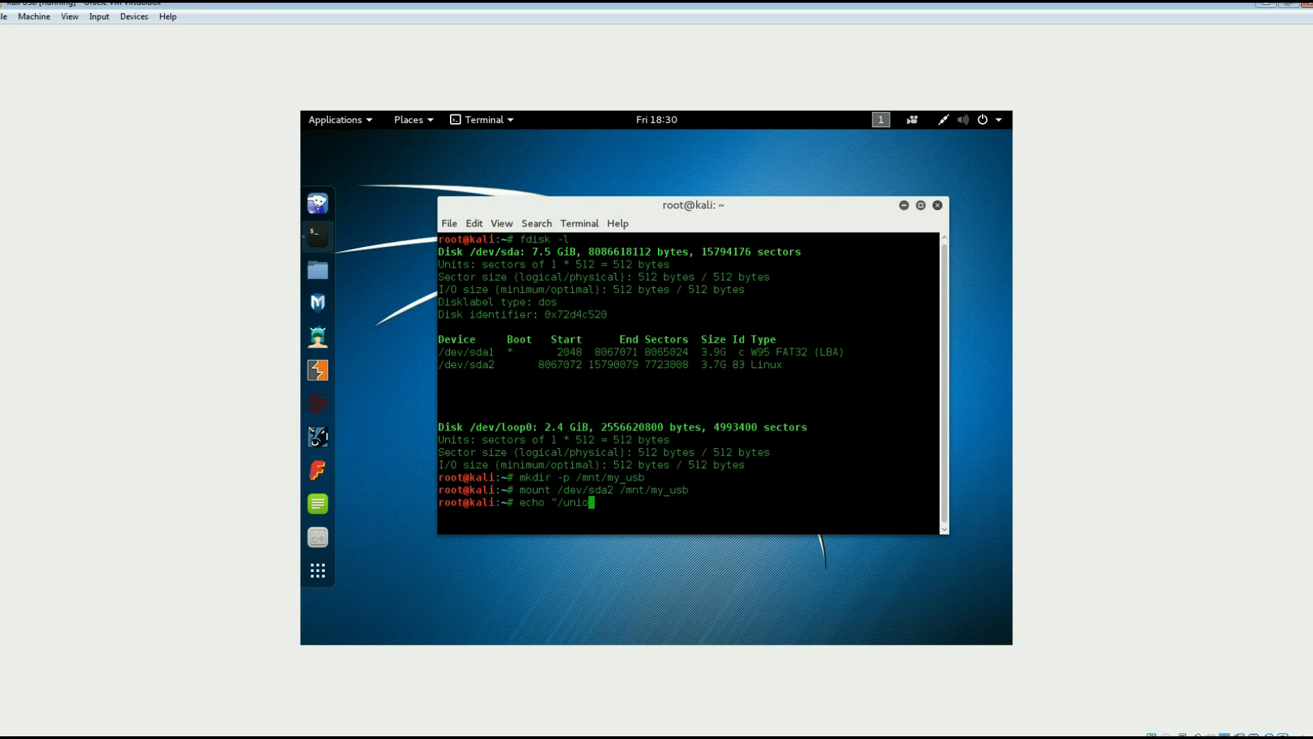
{"action": "type", "text": "n\" >"}
{"action": "type", "text": "/mnt/my_usb/persistence."}
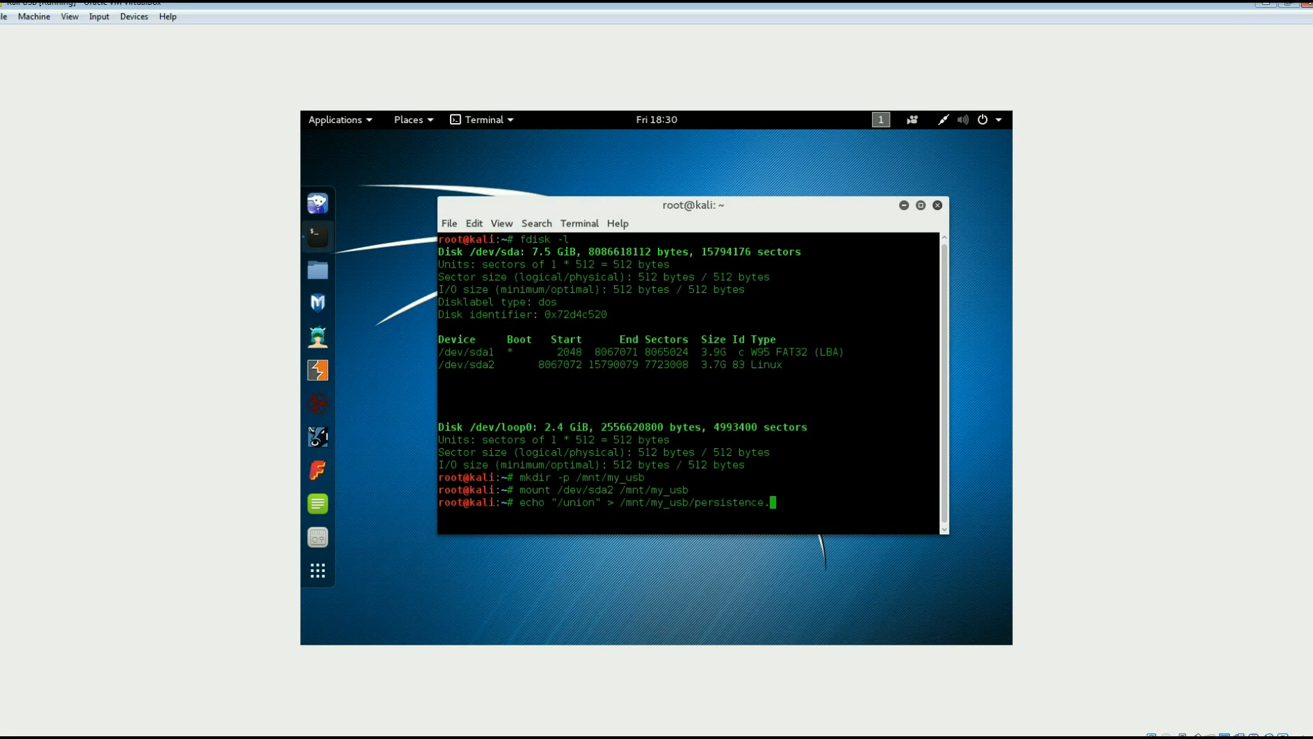
{"action": "type", "text": "conf"}
{"action": "key", "text": "Return"}
- Unmount the partition and restart the machine with umount /dev/sda2 && reboot
{"action": "type", "text": "umount"}
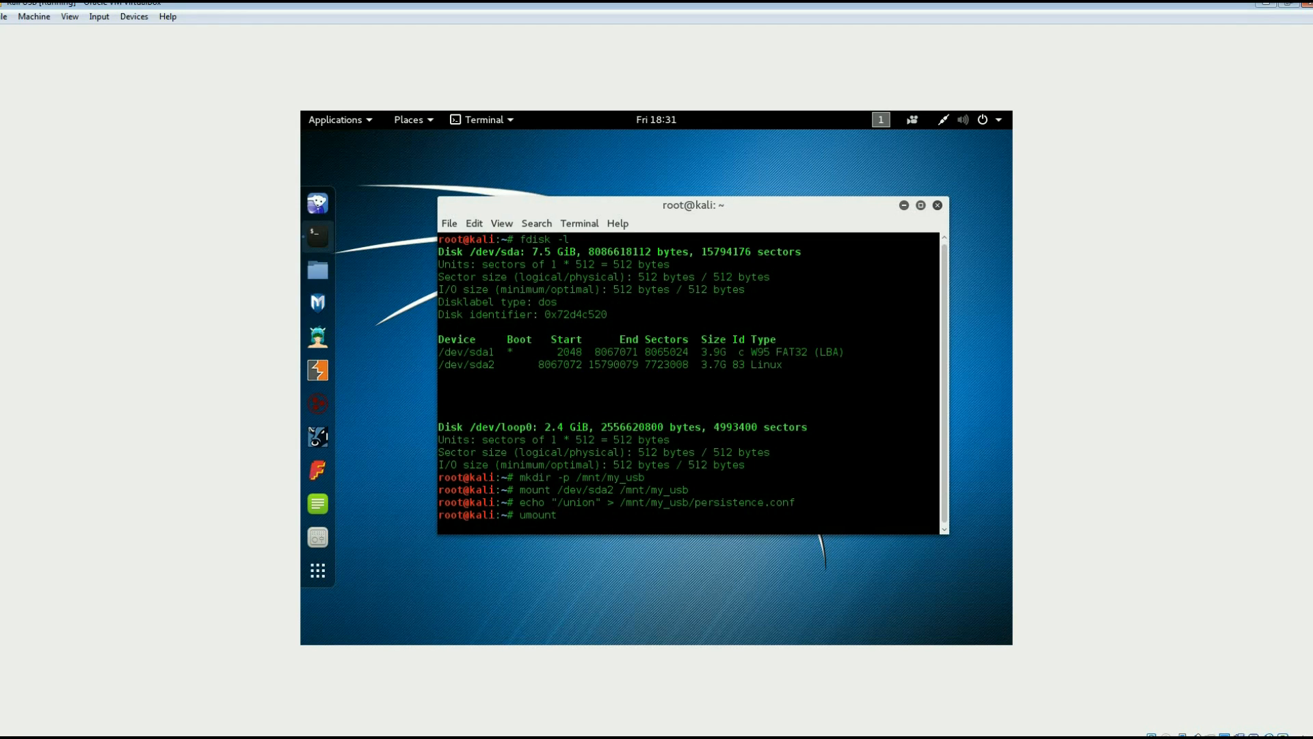
{"action": "type", "text": " /dev/sda2 && reboot"}
{"action": "key", "text": "Return"}
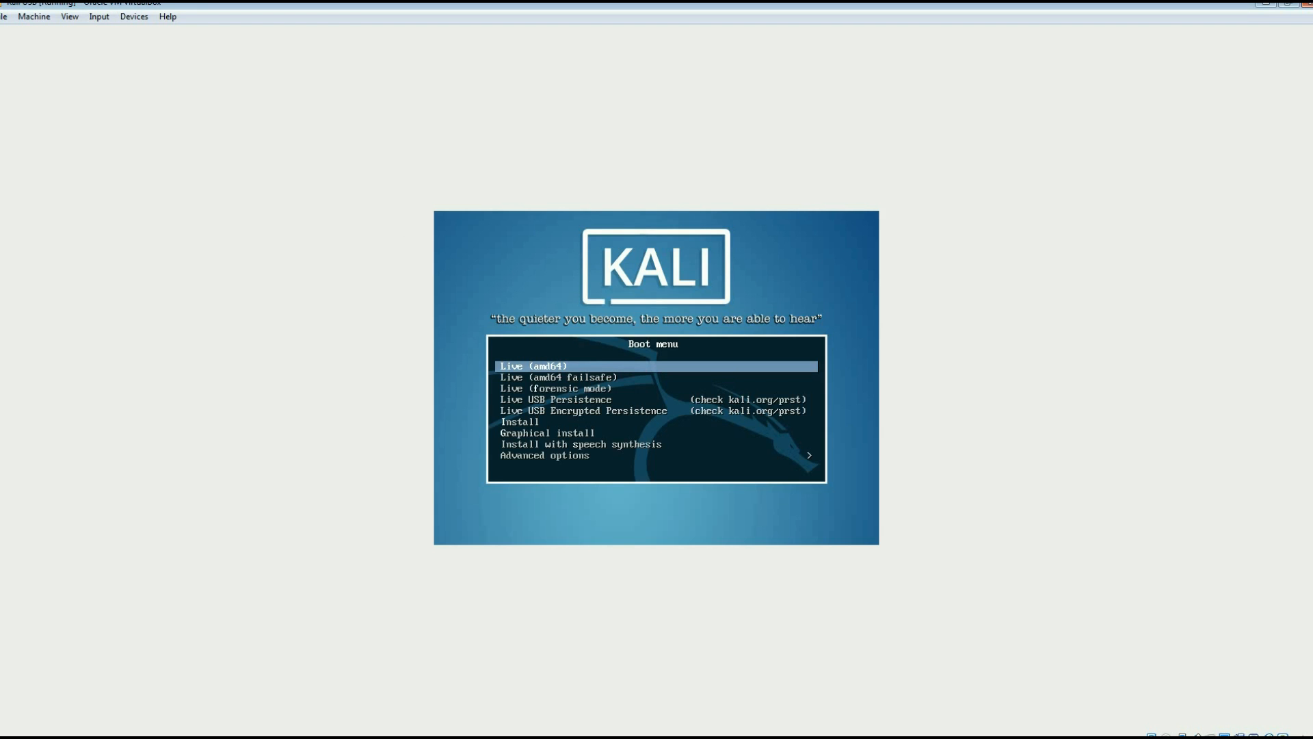
- Boot the restarted Kali machine with the Live USB Persistence option
{"action": "key", "text": "Down"}
{"action": "key", "text": "Down"}
{"action": "key", "text": "Down"}
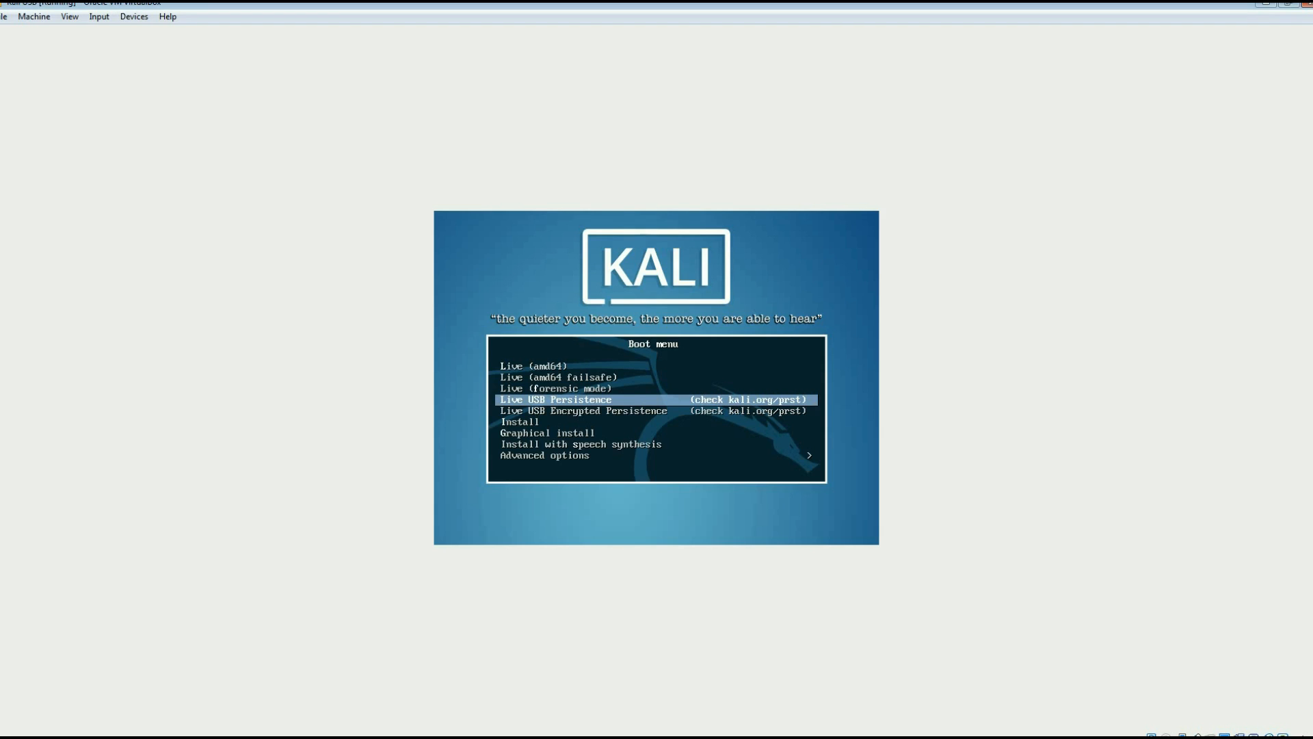
{"action": "key", "text": "Return"}
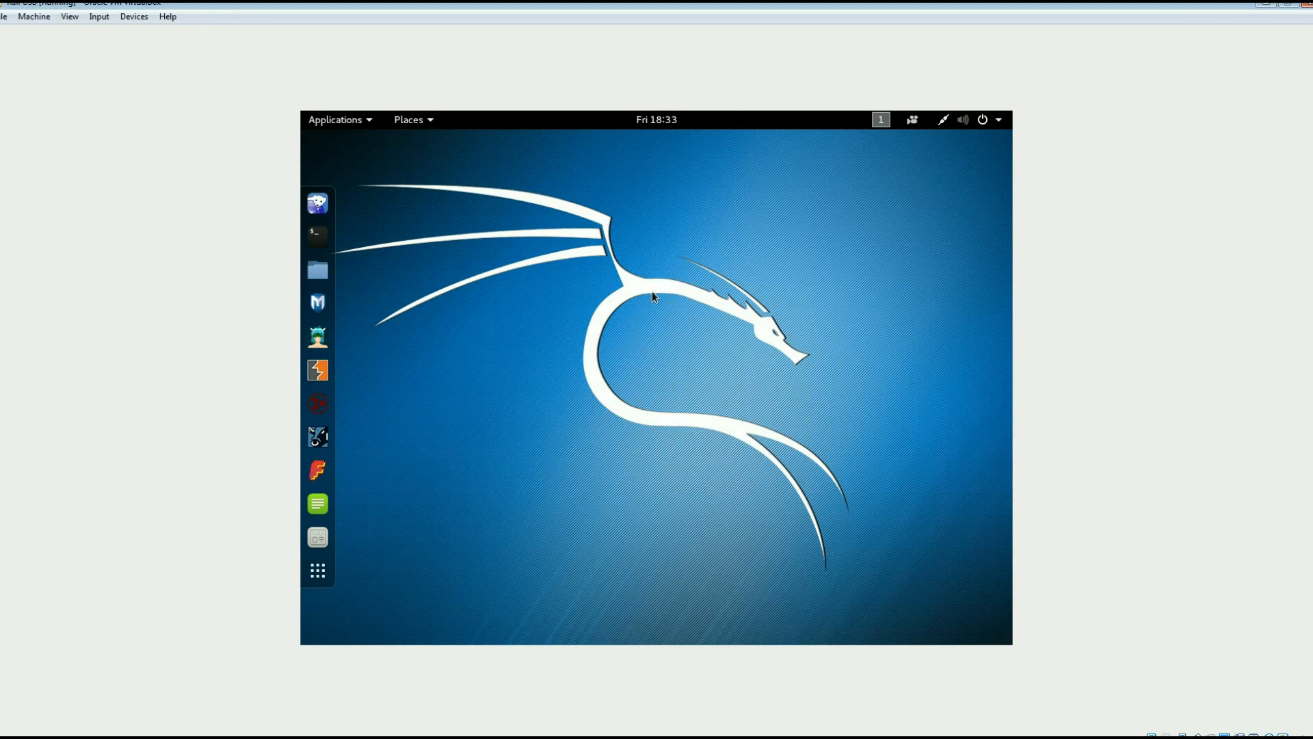
- Create a folder named test on the Kali desktop and move it to the empty area above the dragon's head
{"action": "right_click", "coordinate": [745, 229]}
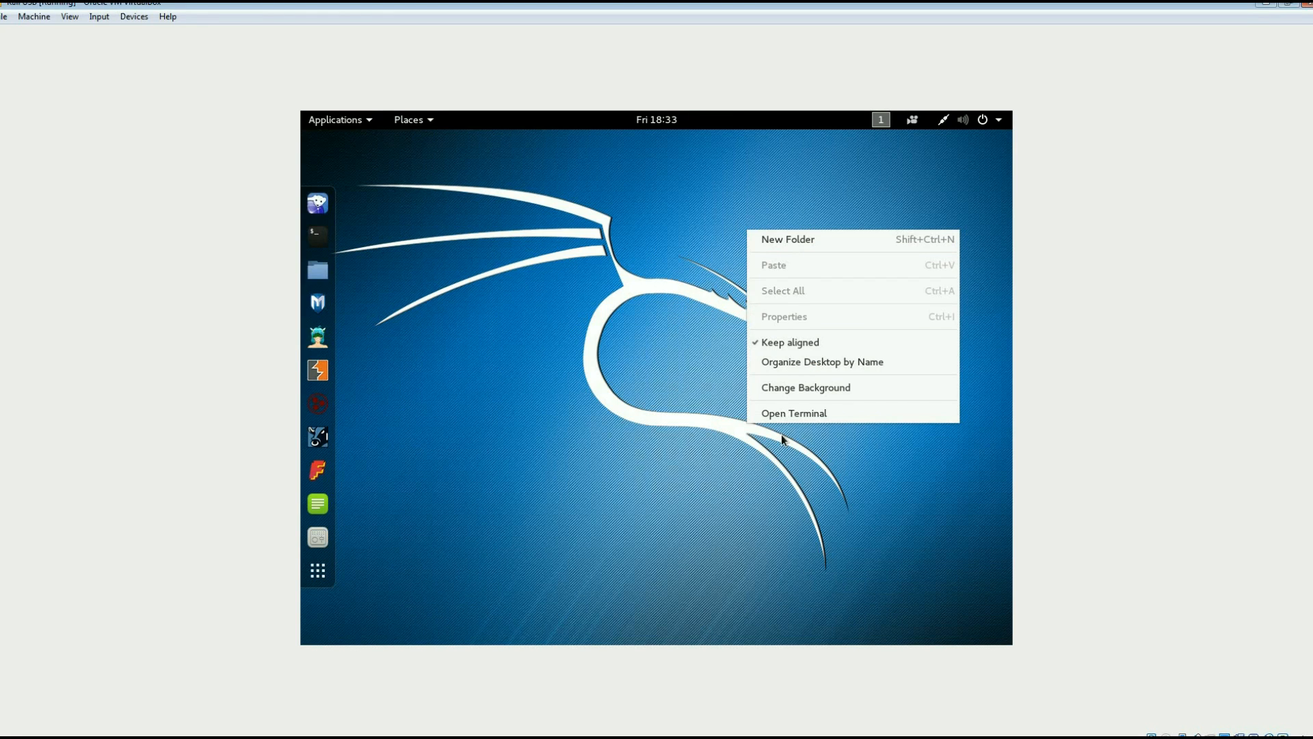
{"action": "left_click", "coordinate": [796, 240]}
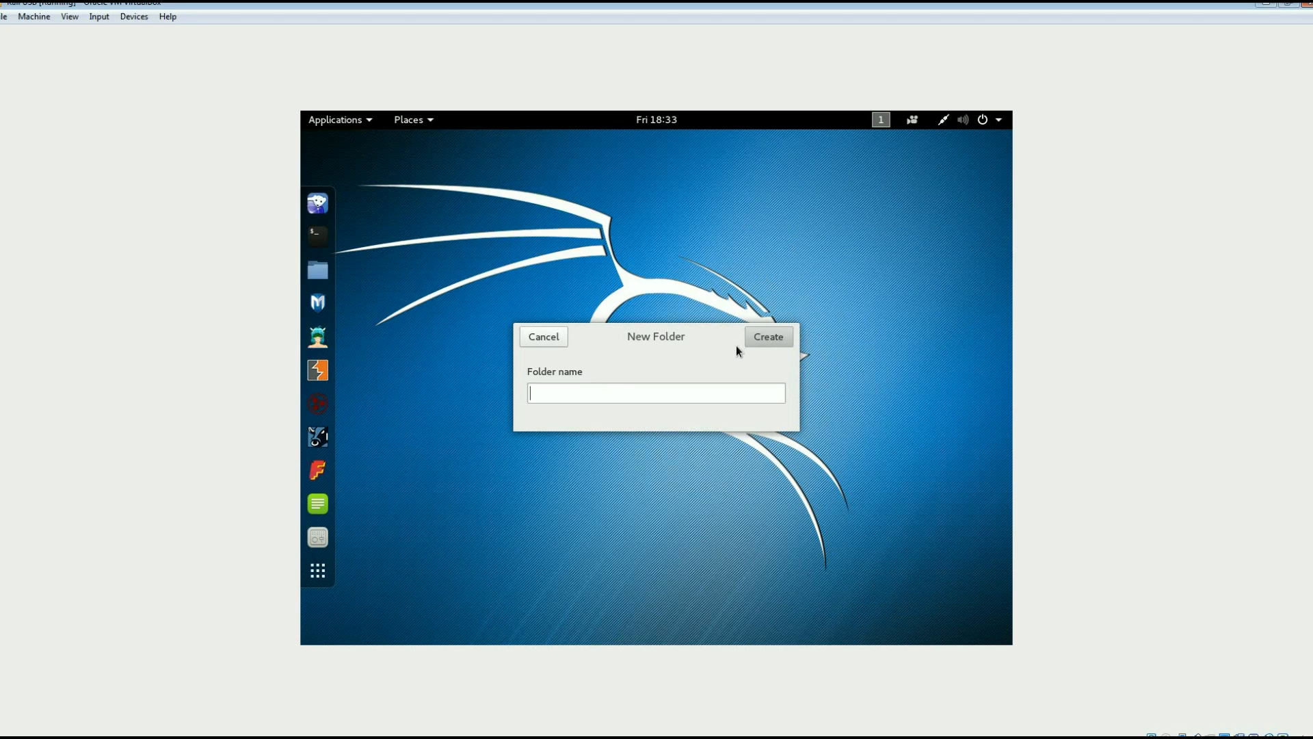
{"action": "type", "text": "test"}
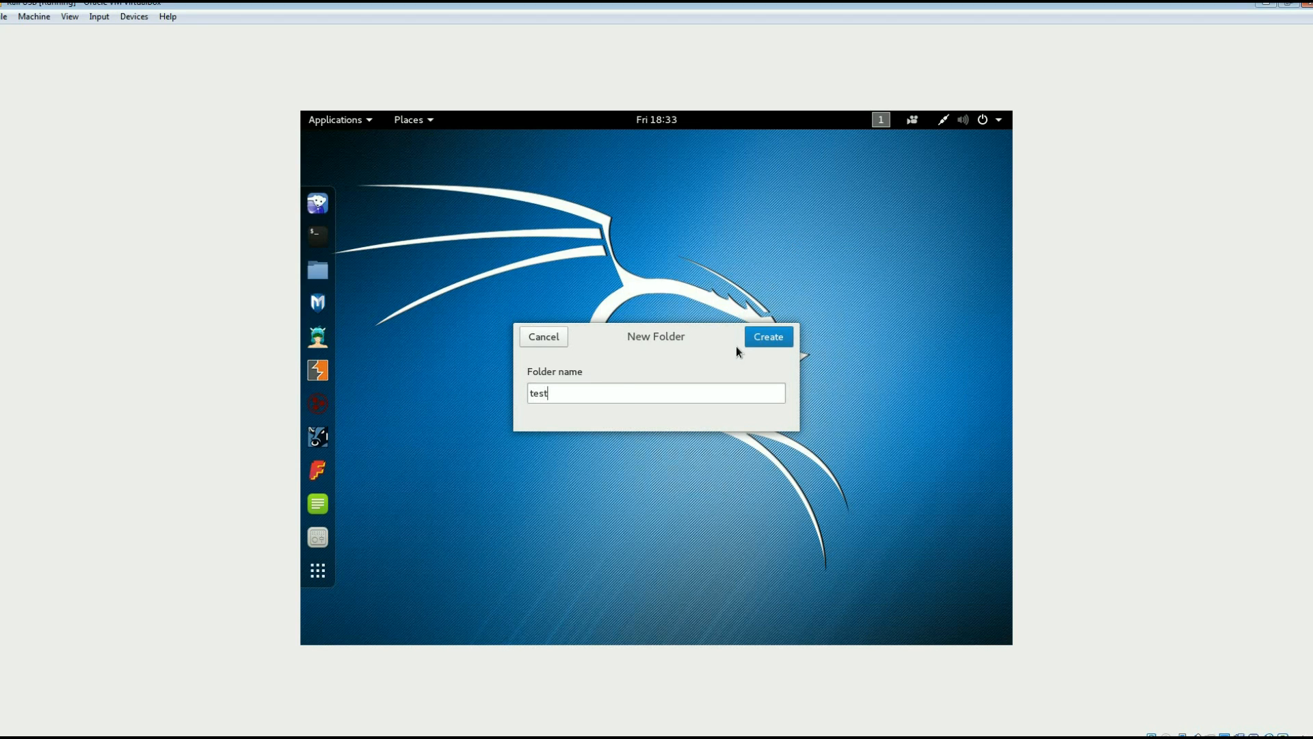
{"action": "key", "text": "Return"}
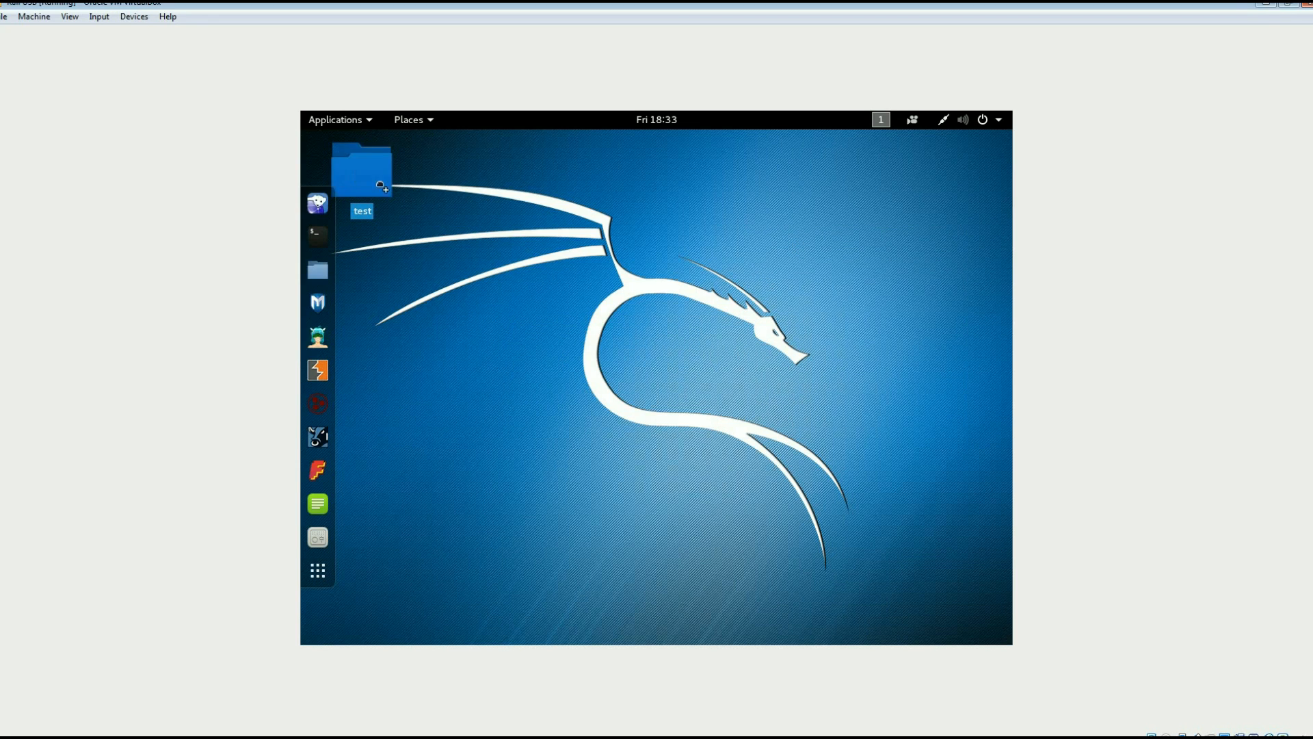
{"action": "left_click_drag", "start_coordinate": [381, 185], "coordinate": [815, 246]}
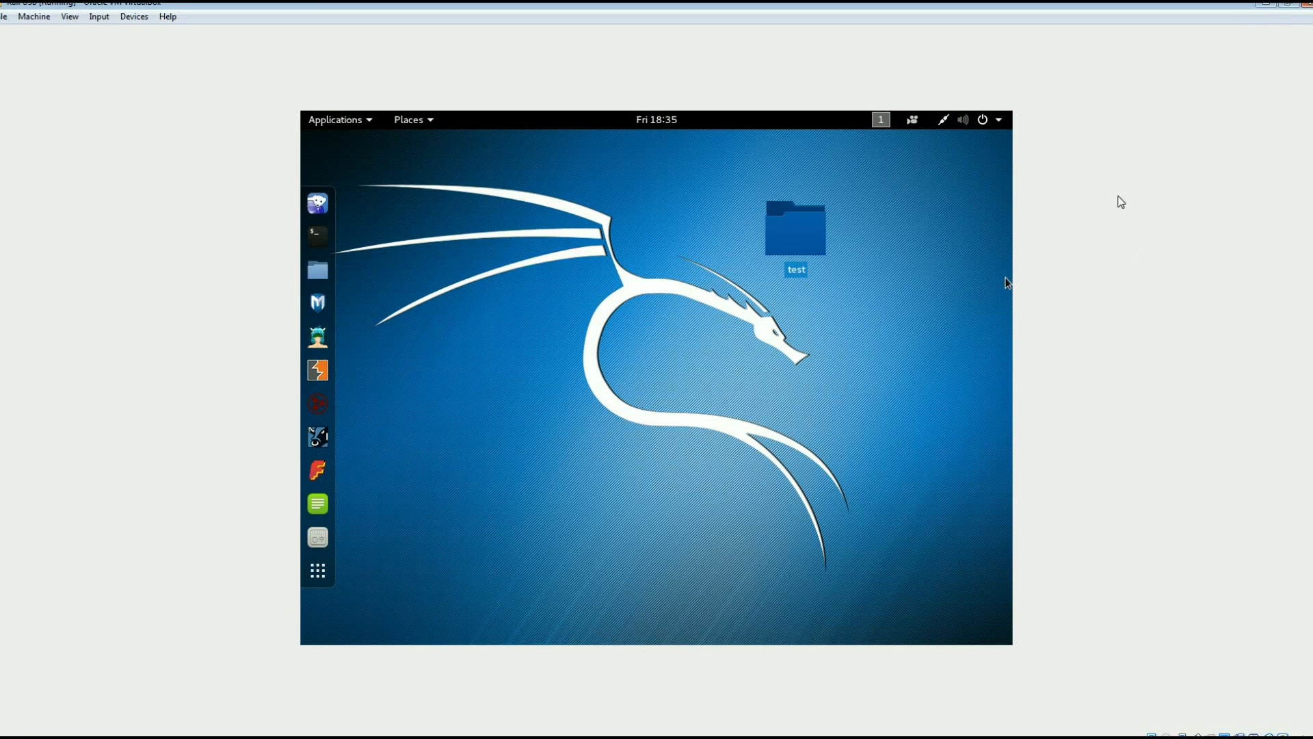
- Restore the Kali USB virtual machine window to its smaller size and minimize the VirtualBox Manager behind it
{"action": "double_click", "coordinate": [866, 6]}
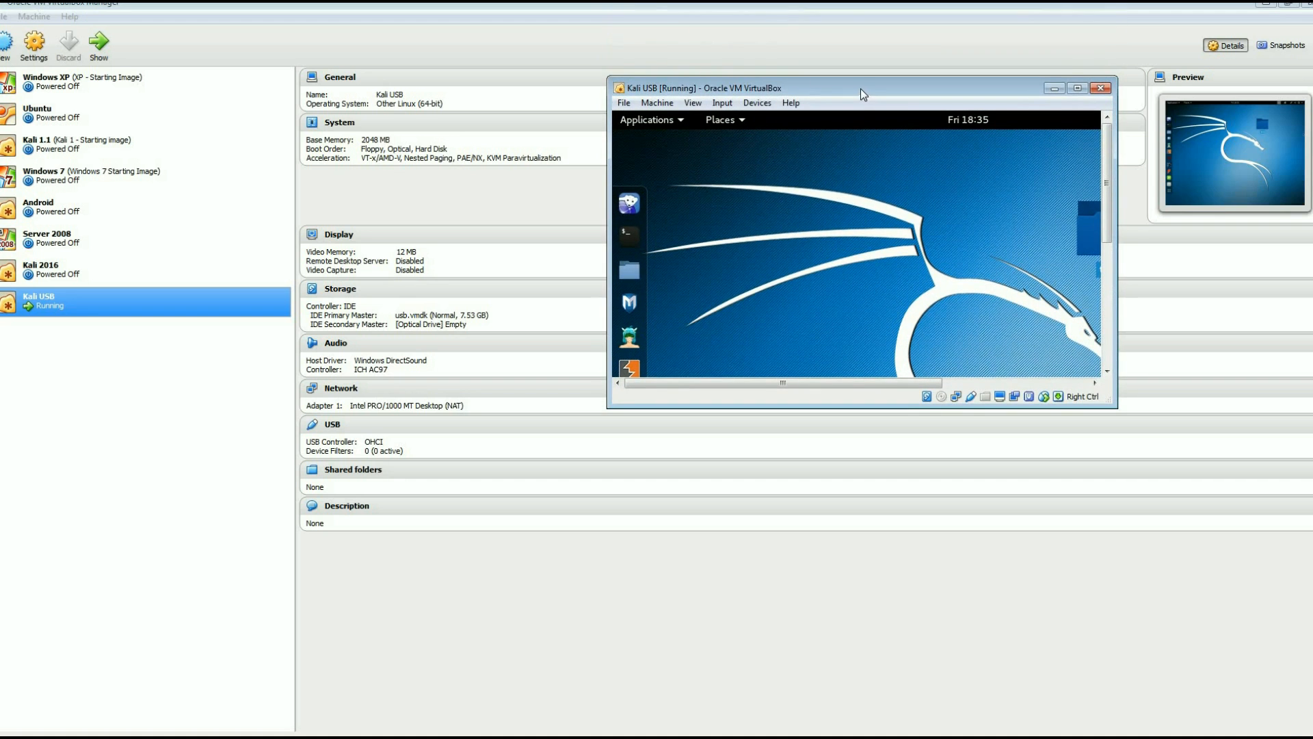
{"action": "left_click", "coordinate": [1266, 4]}
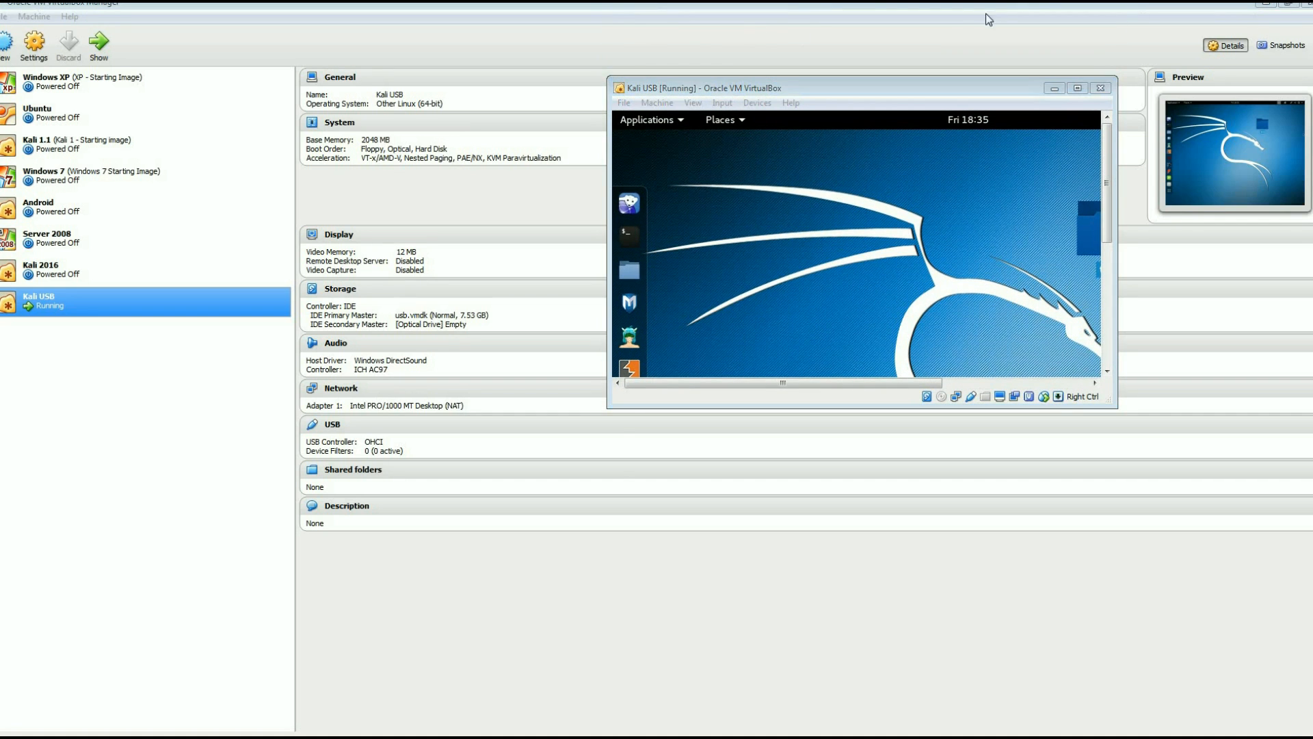
{"action": "left_click", "coordinate": [1266, 3]}
{"action": "left_click", "coordinate": [886, 41]}
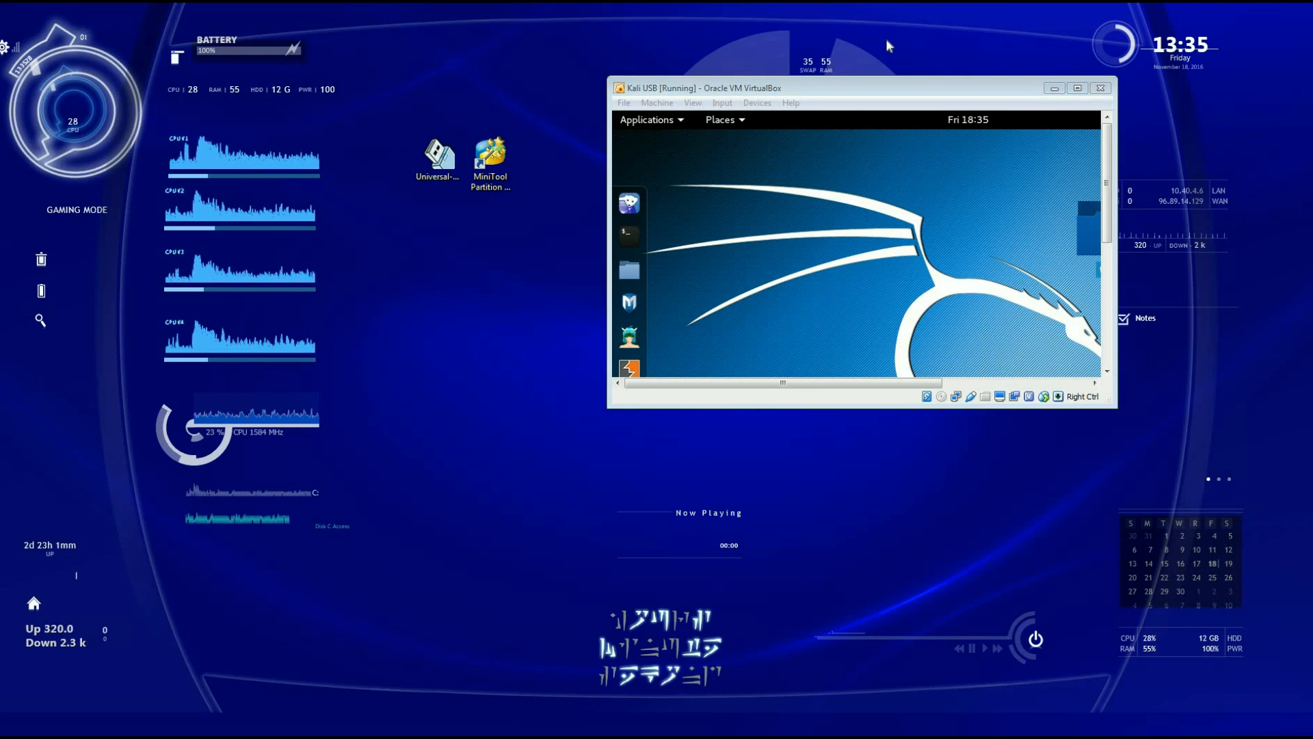